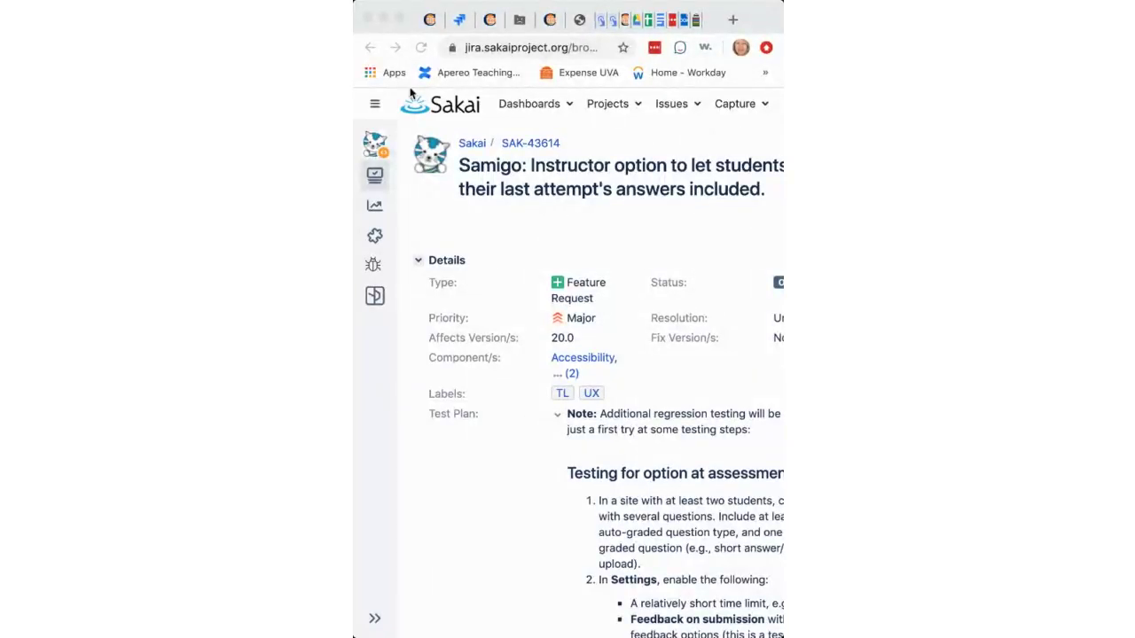
{"action": "left_click", "coordinate": [389, 13]}
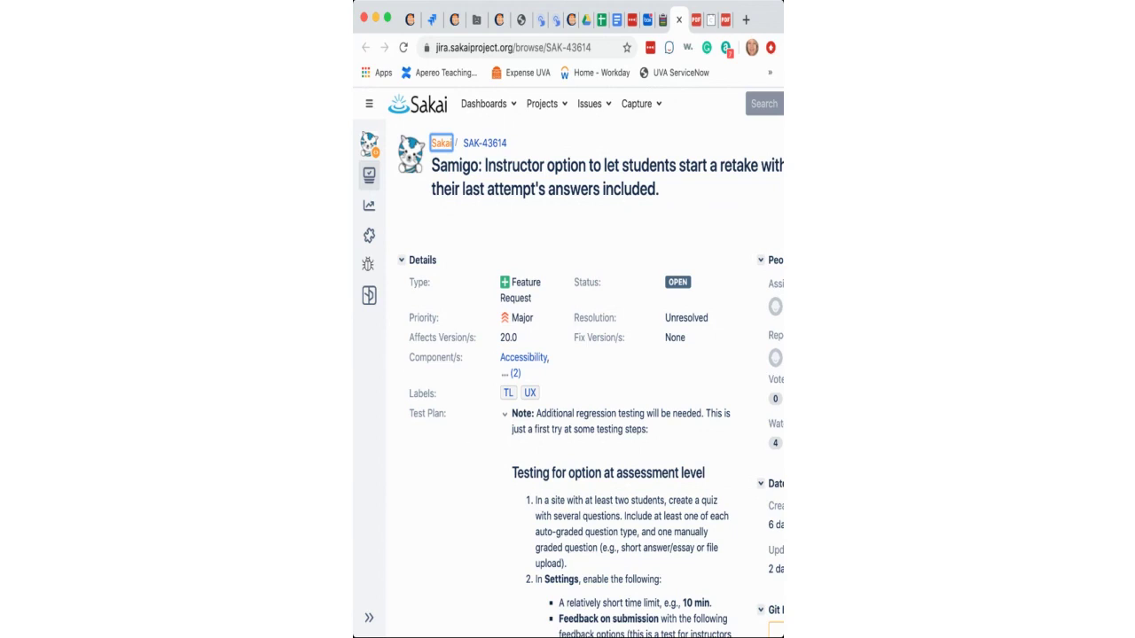
{"action": "key", "text": "super+Tab"}
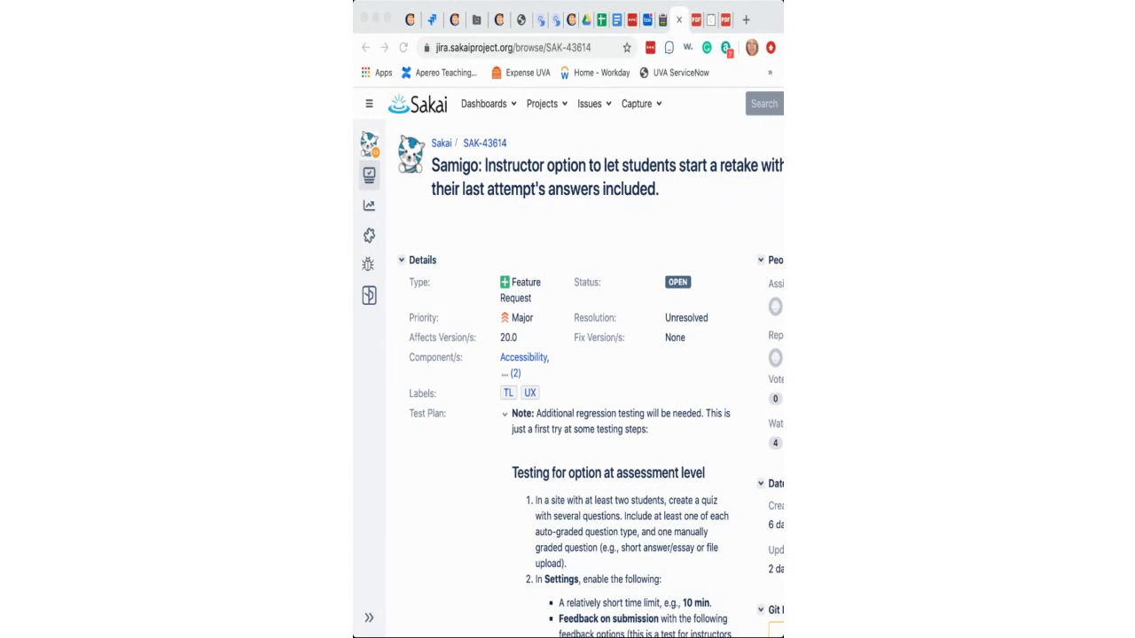
{"action": "key", "text": "Tab"}
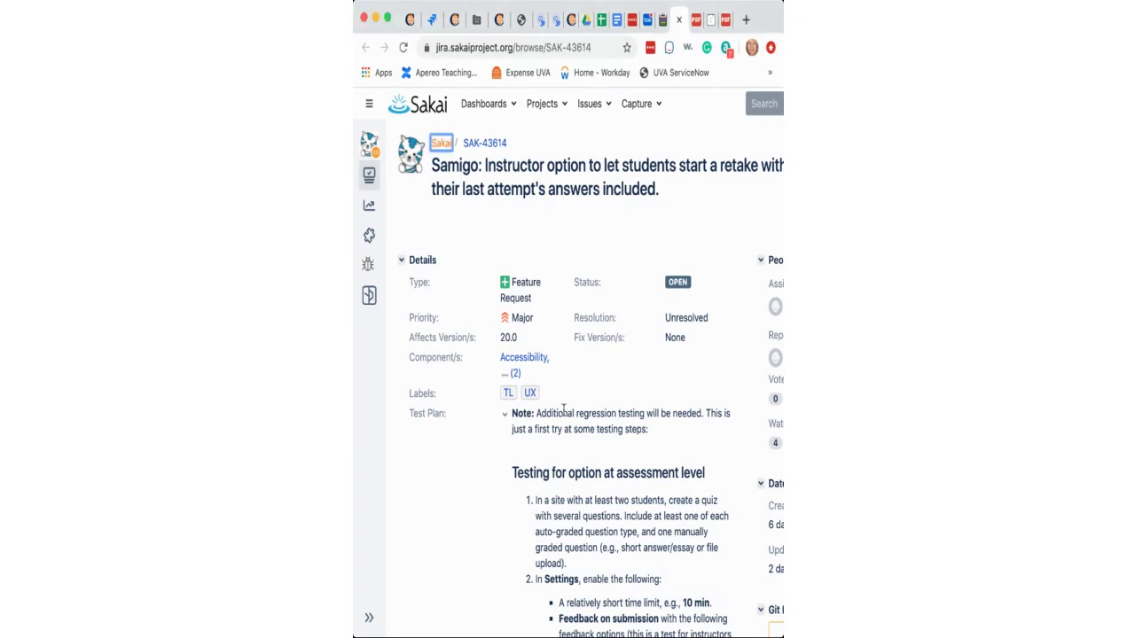
List the issues labelled TL, and return to issue SAK-43614.
{"action": "left_click", "coordinate": [512, 395]}
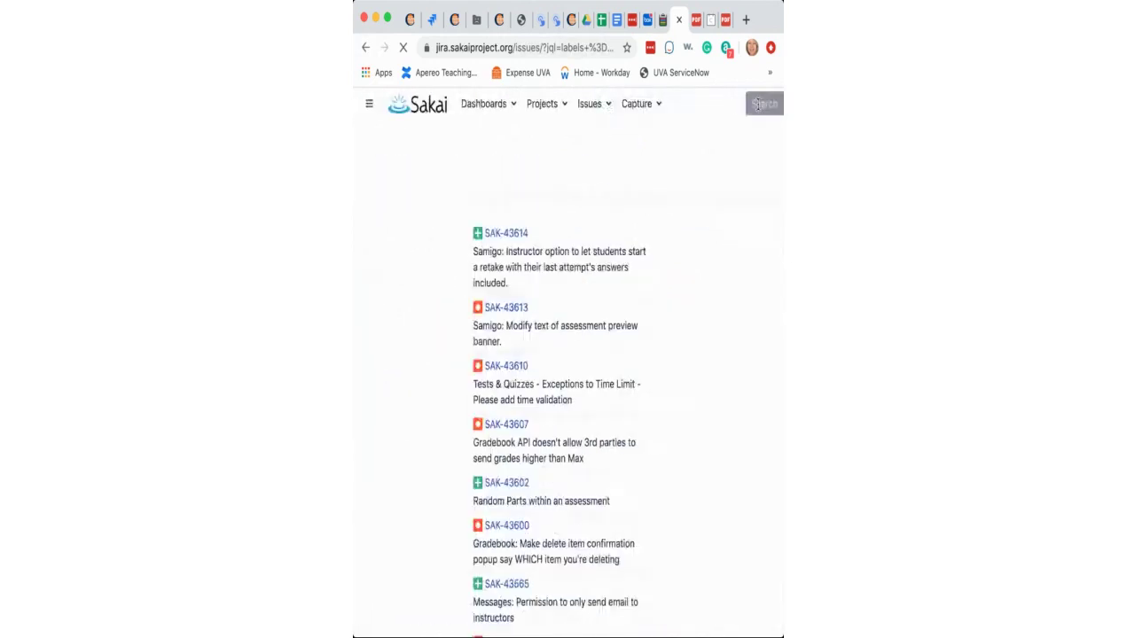
{"action": "left_click", "coordinate": [364, 47]}
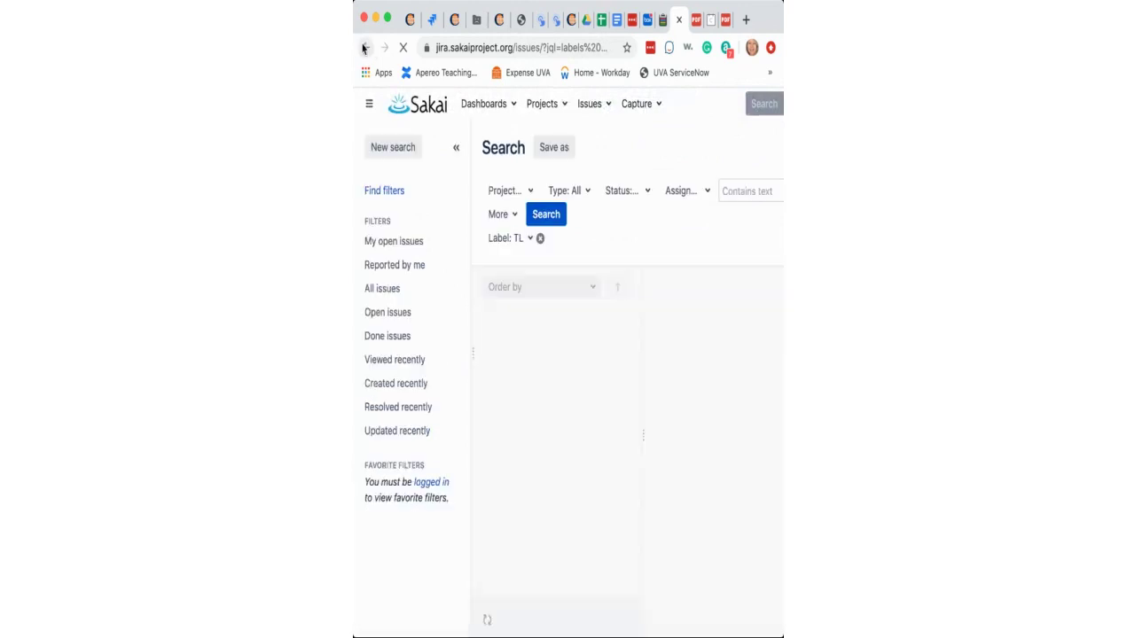
{"action": "left_click", "coordinate": [364, 48]}
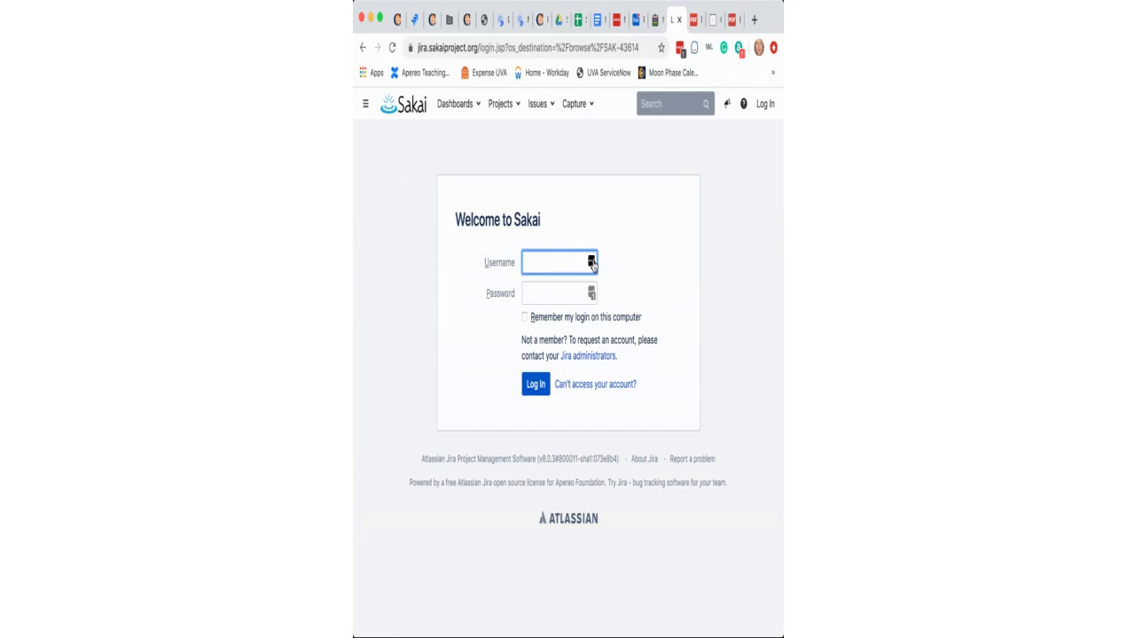
Log in to the Sakai Jira with the saved username and account password.
{"action": "left_click", "coordinate": [591, 264]}
{"action": "left_click", "coordinate": [550, 361]}
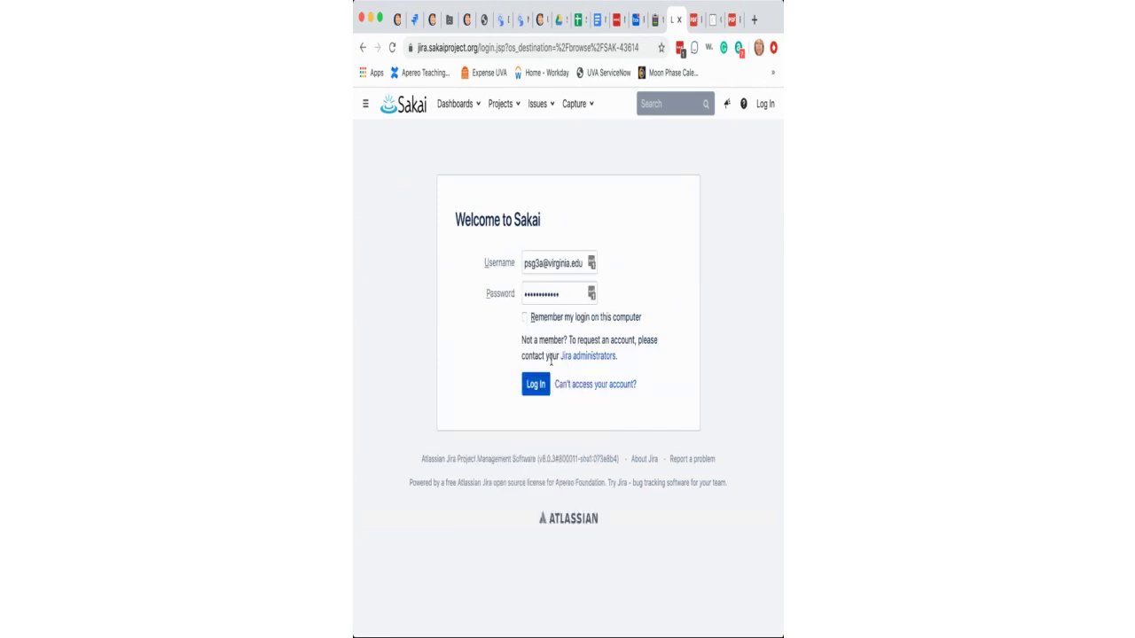
{"action": "left_click", "coordinate": [536, 386]}
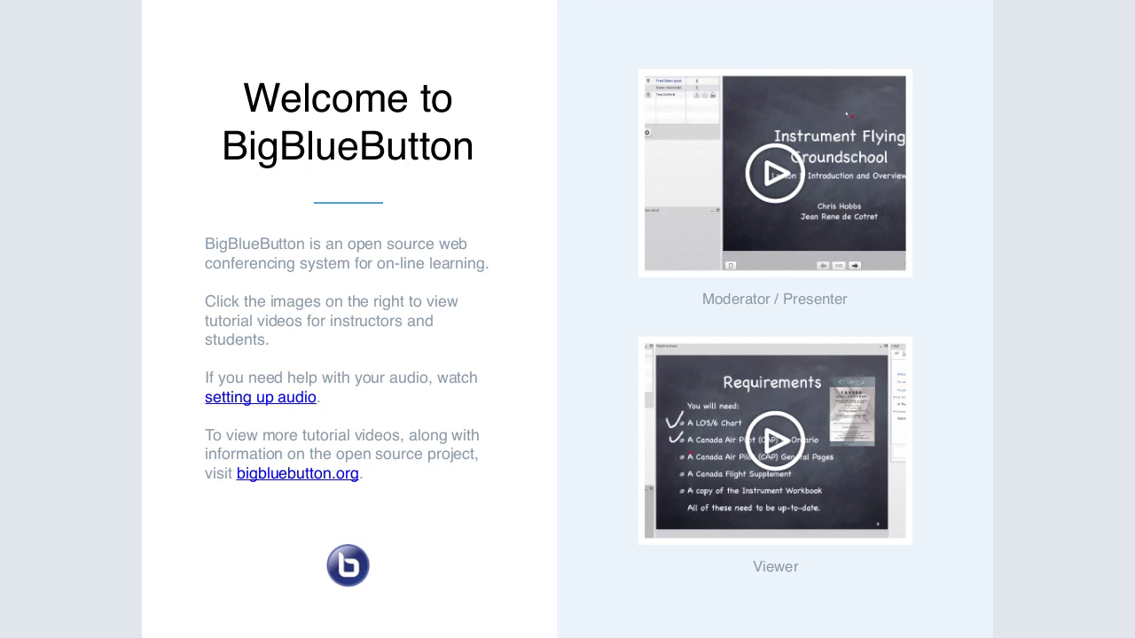
Bring up the SAK-43614 issue page and move the screen-sharing bar away from its test plan text.
{"action": "key", "text": "Escape"}
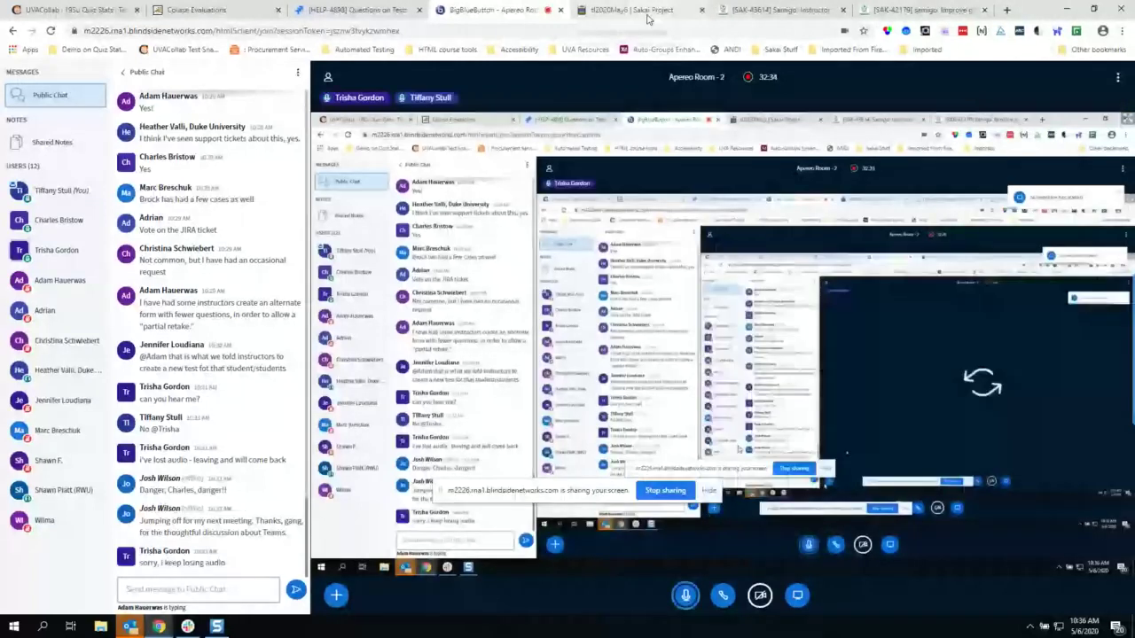
{"action": "left_click", "coordinate": [748, 8]}
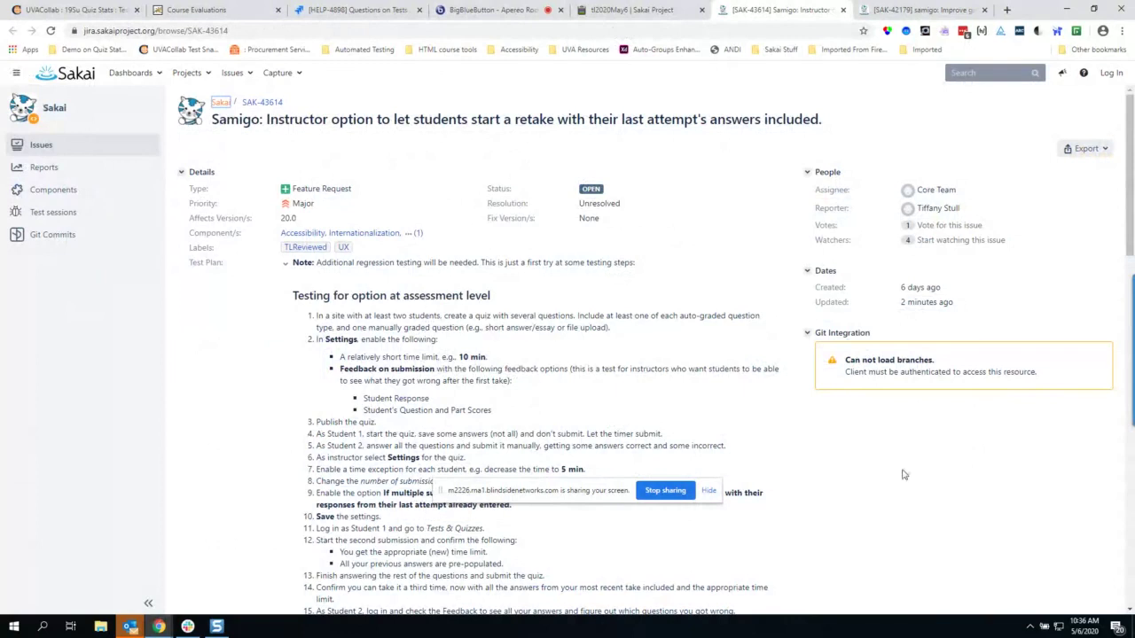
{"action": "left_click_drag", "start_coordinate": [608, 495], "coordinate": [664, 590]}
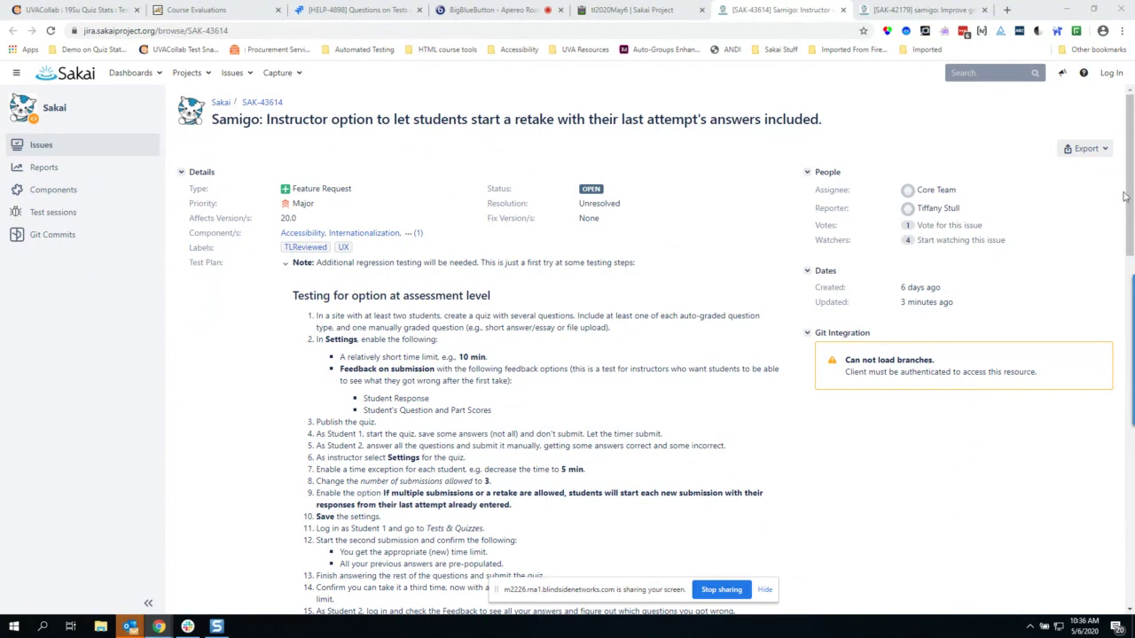
Enlarge the SAK-43614 page to 125% and bring its issue description and proposed fix into view.
{"action": "left_click_drag", "start_coordinate": [1130, 196], "coordinate": [1131, 201]}
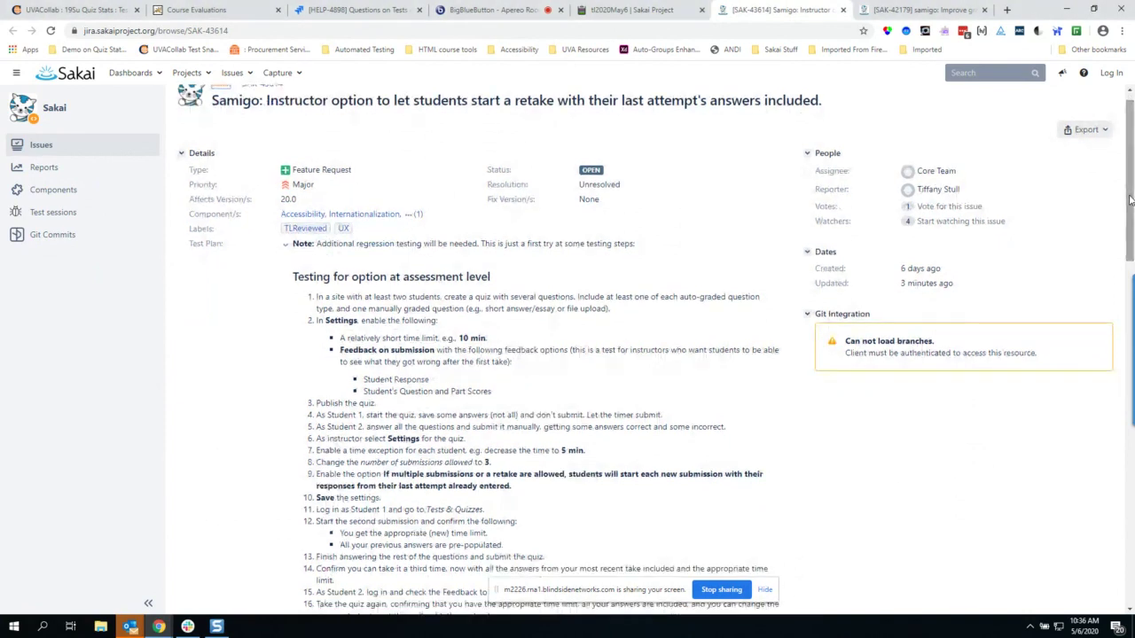
{"action": "key", "text": "ctrl+plus"}
{"action": "key", "text": "ctrl+plus"}
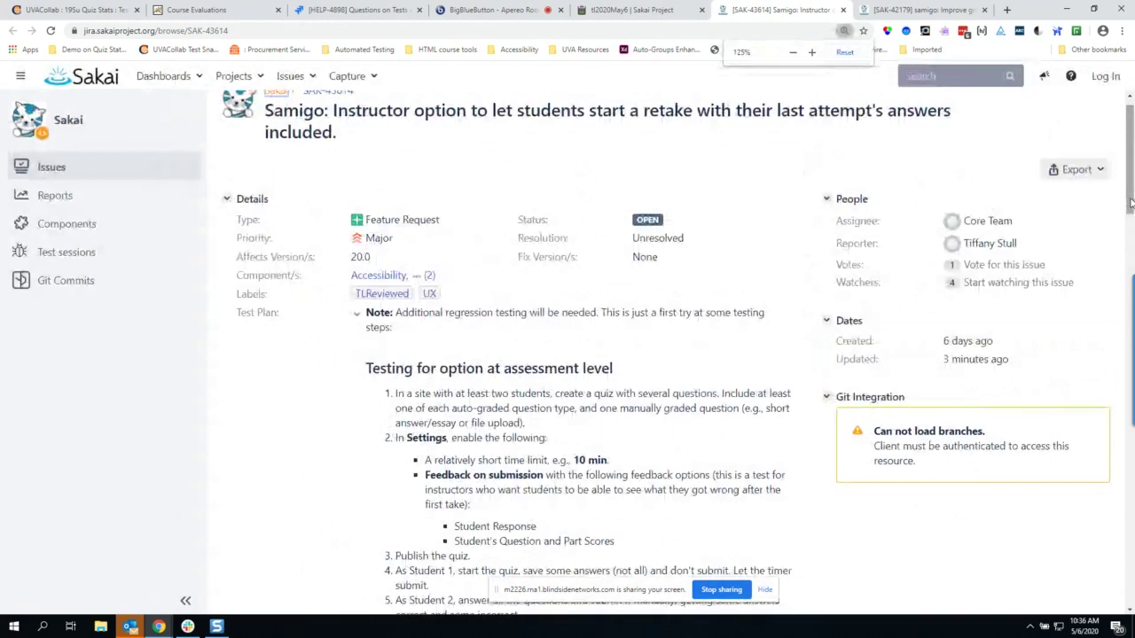
{"action": "left_click", "coordinate": [1130, 135]}
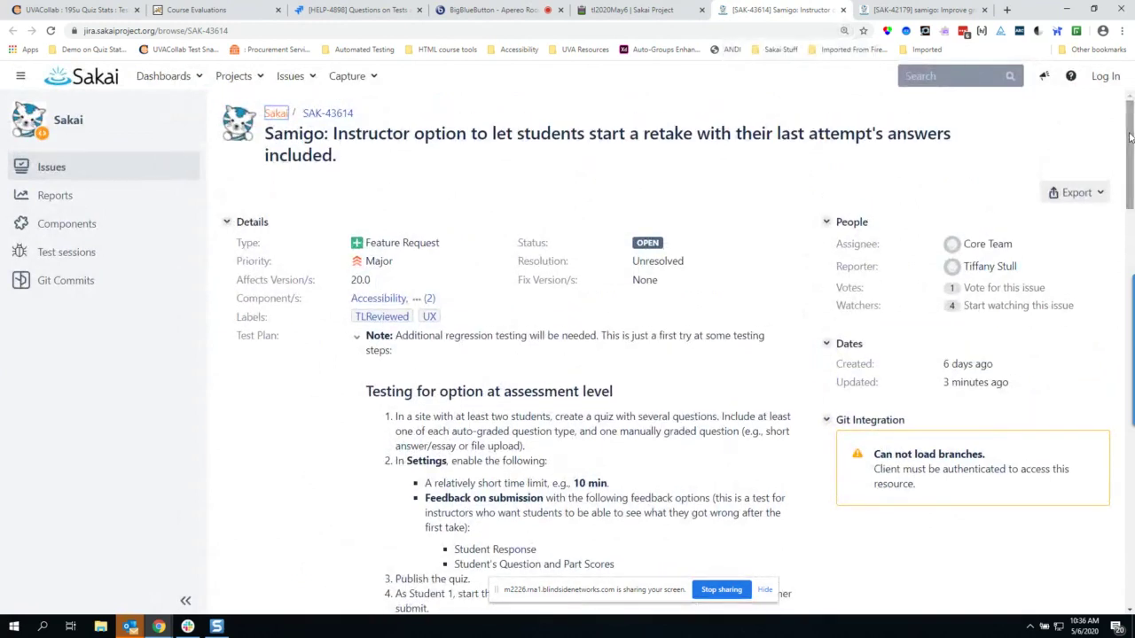
{"action": "left_click_drag", "start_coordinate": [1130, 136], "coordinate": [1131, 449]}
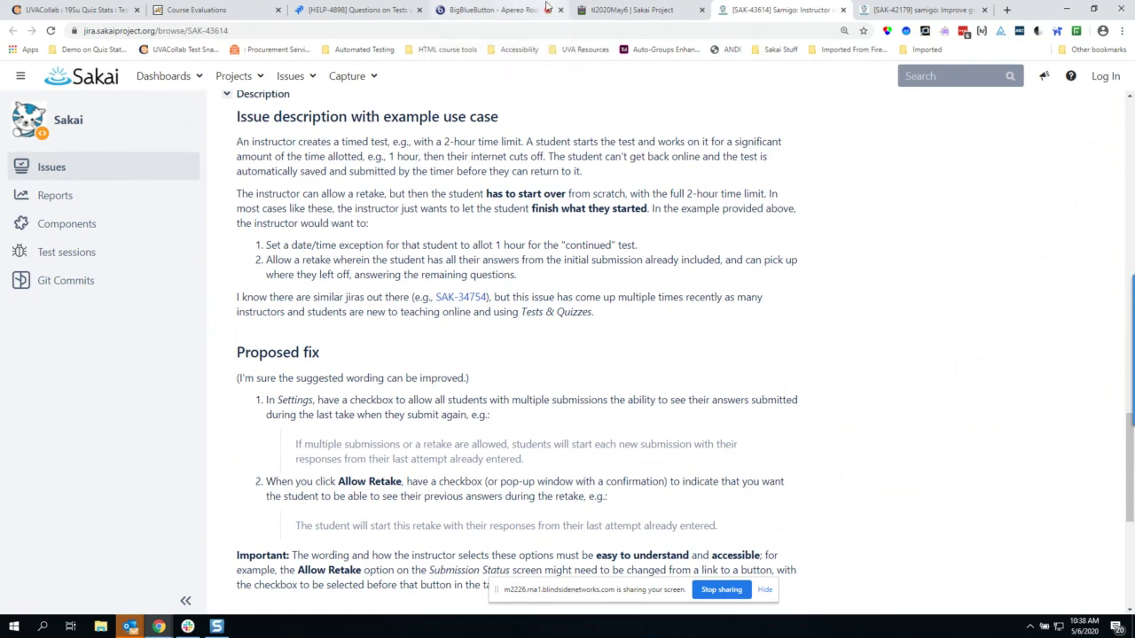
Check the BigBlueButton meeting chat, and close the SAK-42179 issue page.
{"action": "left_click", "coordinate": [542, 9]}
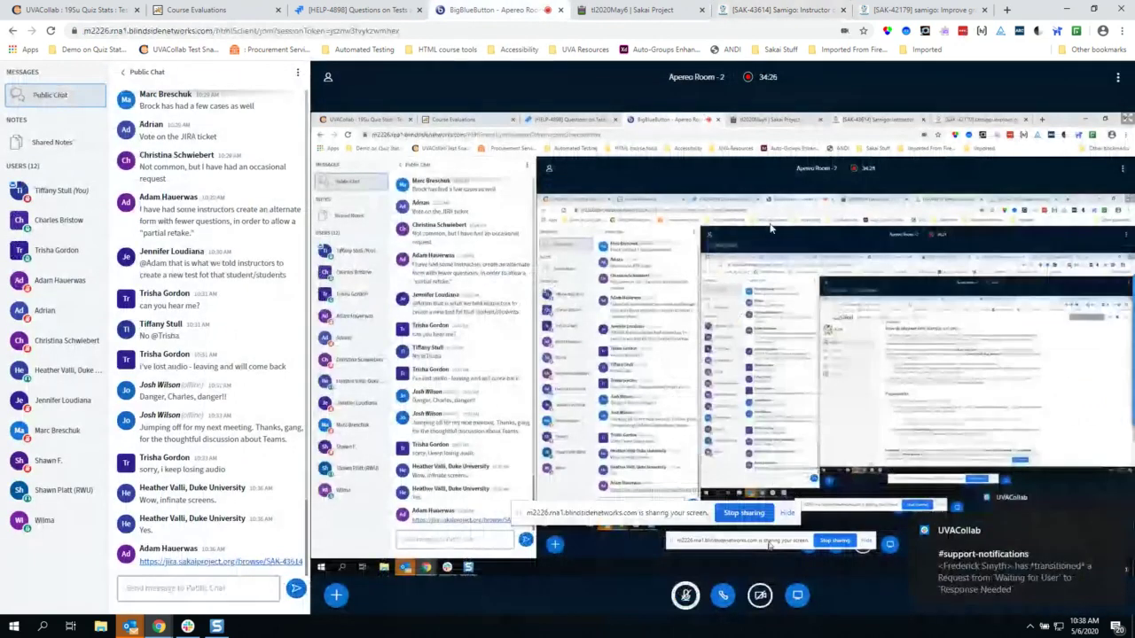
{"action": "left_click", "coordinate": [925, 9]}
{"action": "key", "text": "ctrl+shift+Tab"}
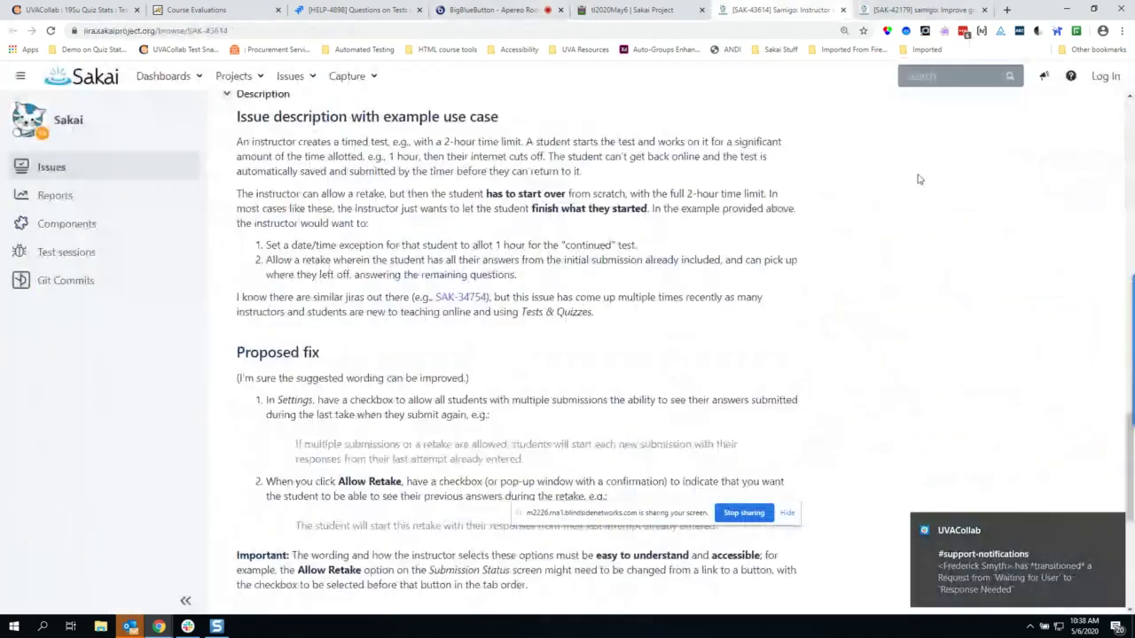
{"action": "left_click", "coordinate": [984, 9]}
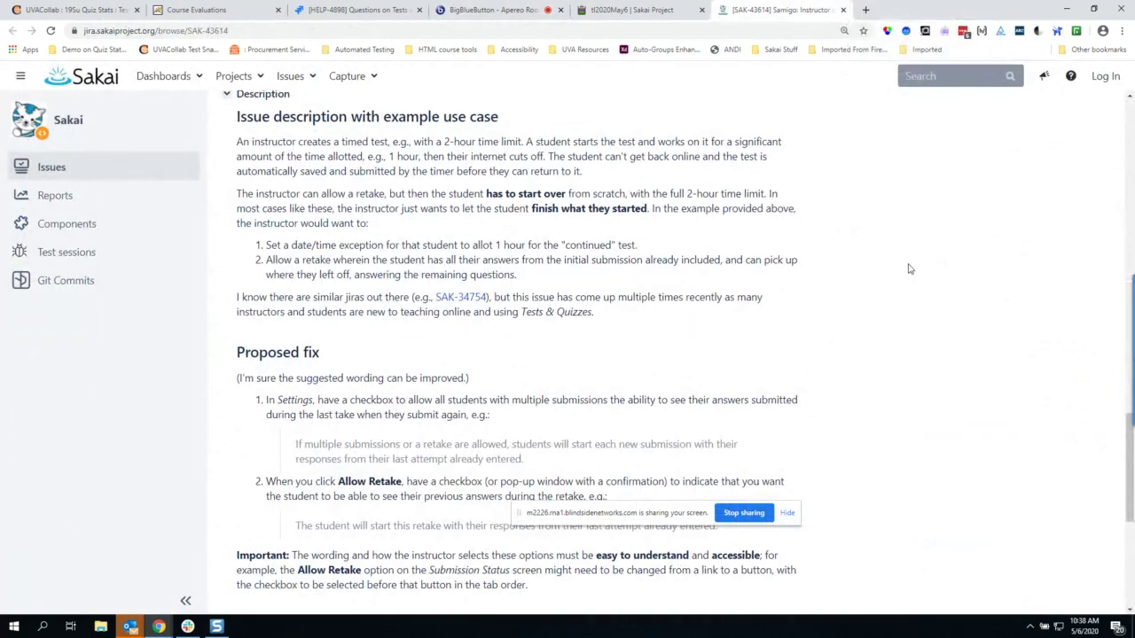
Check the BigBlueButton meeting, and open issue SAK-33842 in Jira by searching for 33842.
{"action": "left_click", "coordinate": [488, 10]}
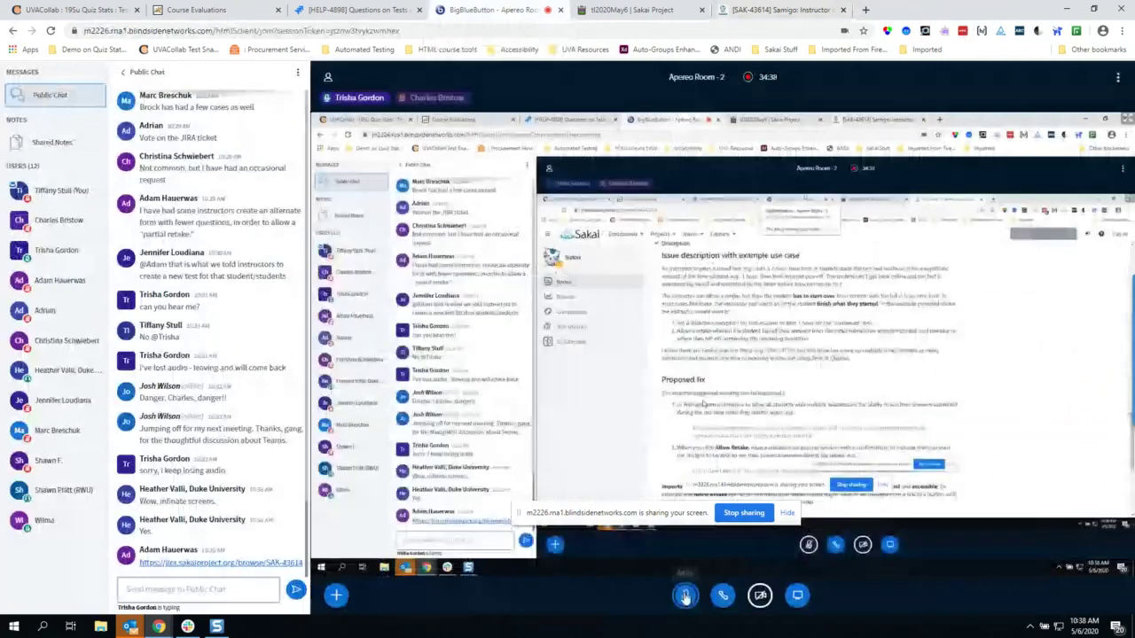
{"action": "left_click", "coordinate": [751, 9]}
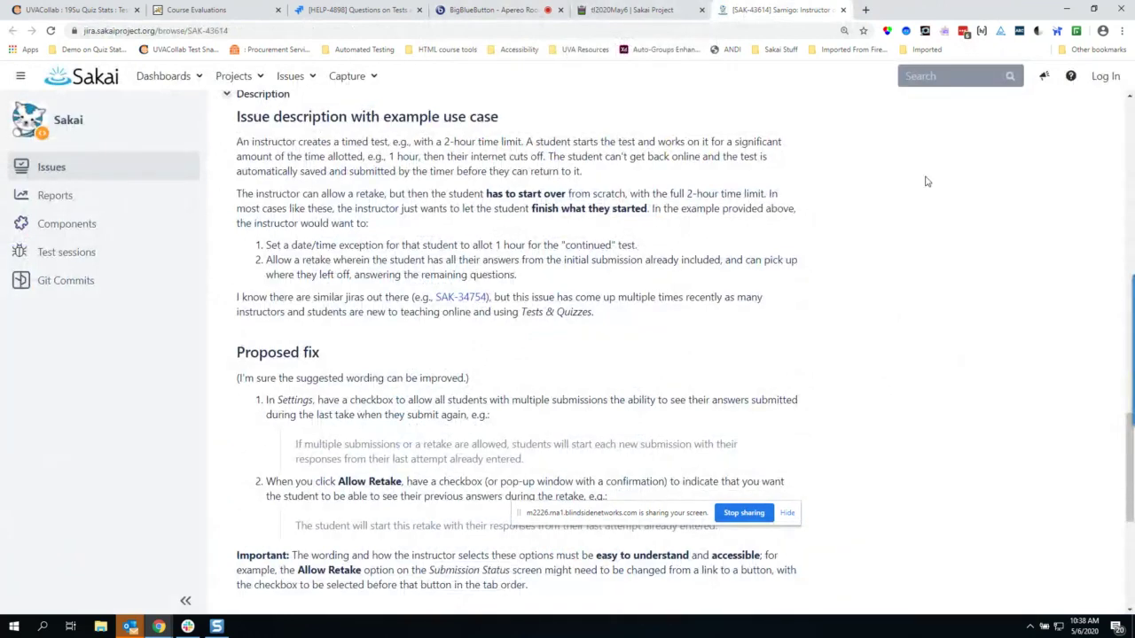
{"action": "left_click", "coordinate": [937, 82]}
{"action": "type", "text": "33842"}
{"action": "key", "text": "Return"}
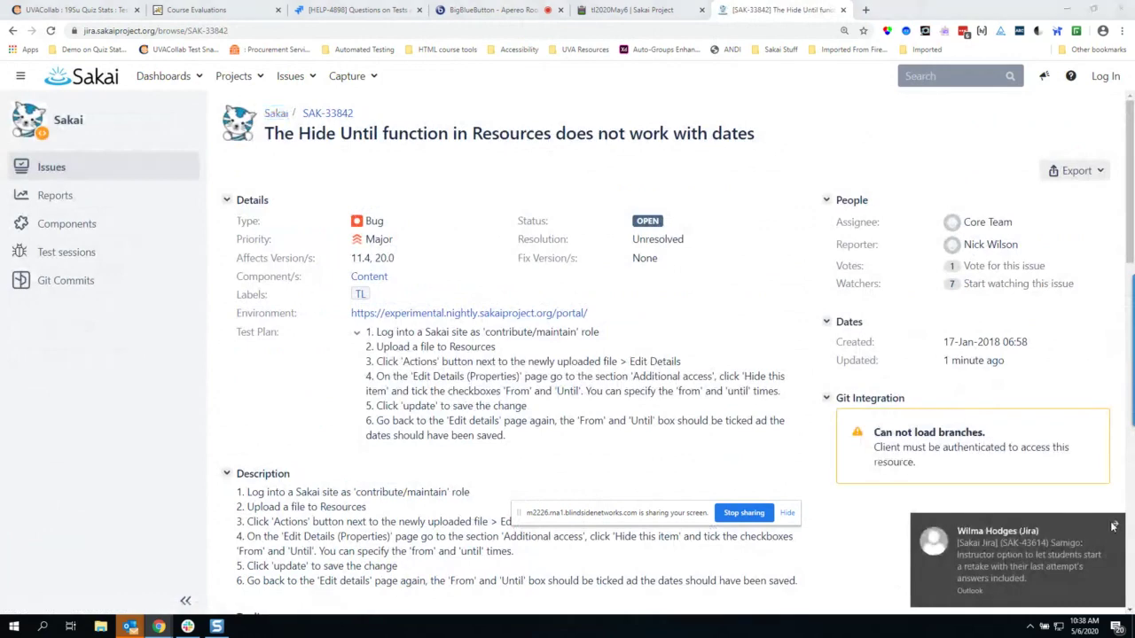
Dismiss the email notification and move the screen-sharing bar off the issue's description text.
{"action": "left_click", "coordinate": [1115, 522]}
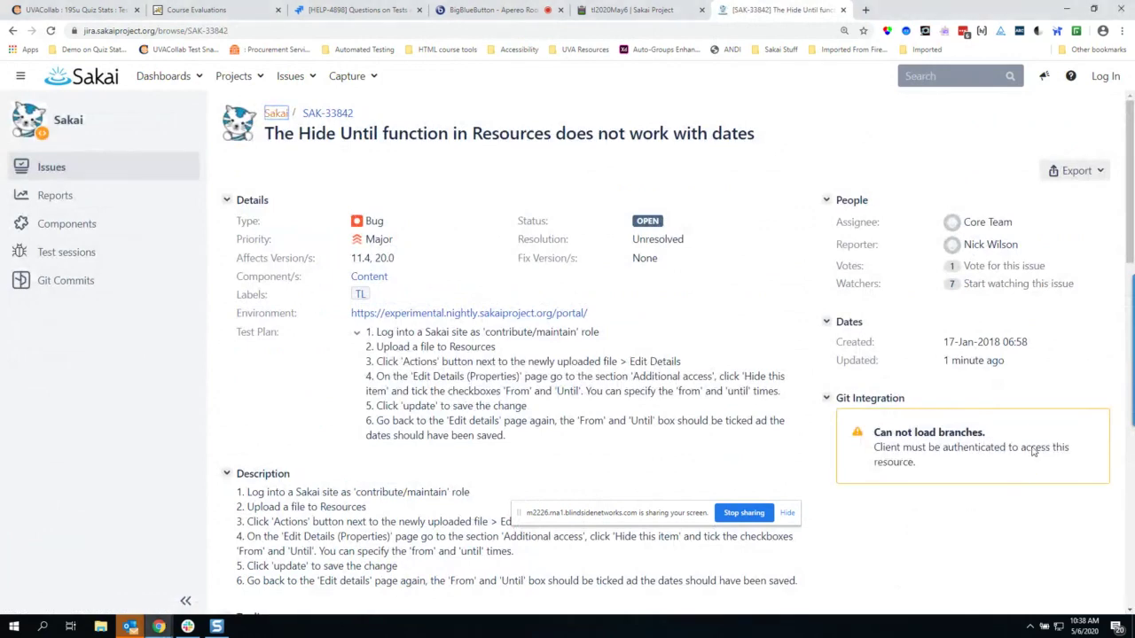
{"action": "left_click_drag", "start_coordinate": [694, 510], "coordinate": [981, 579]}
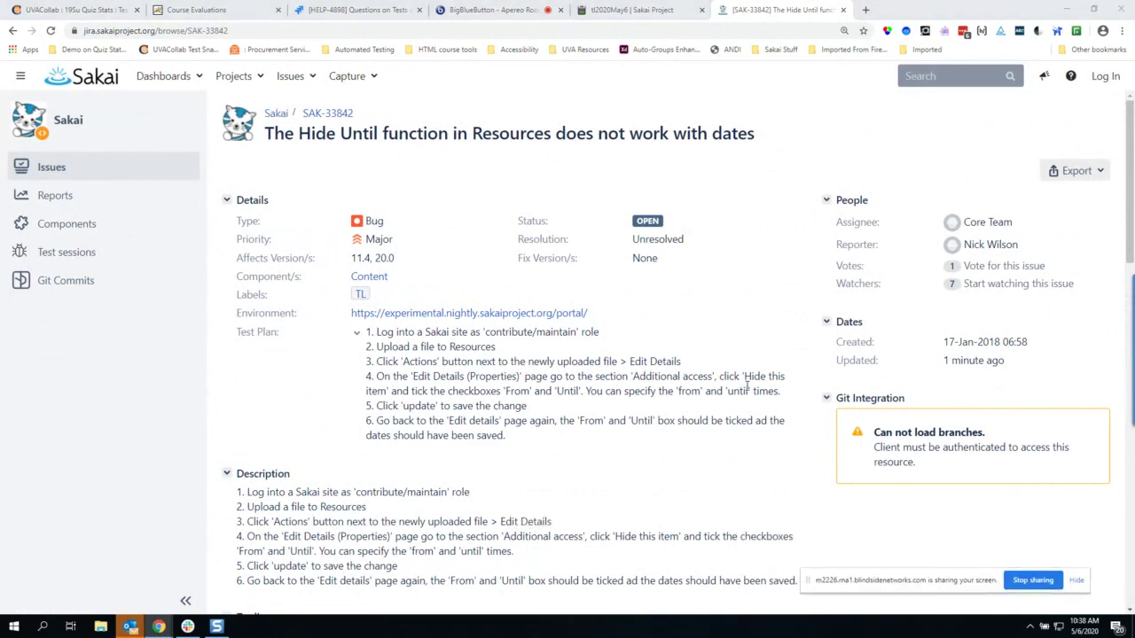
Preview the HideShowDates12dot5.jpg attachment of the Resources Hide Until issue, and close the preview.
{"action": "scroll", "coordinate": [798, 365], "scroll_direction": "down", "scroll_amount": 2}
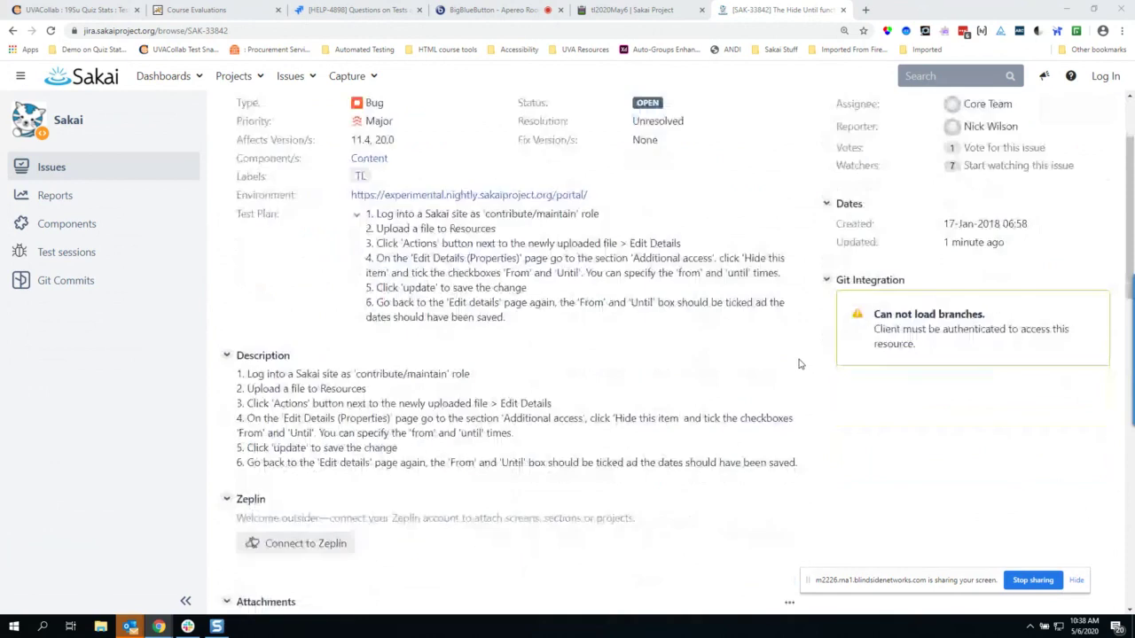
{"action": "scroll", "coordinate": [798, 357], "scroll_direction": "down", "scroll_amount": 1}
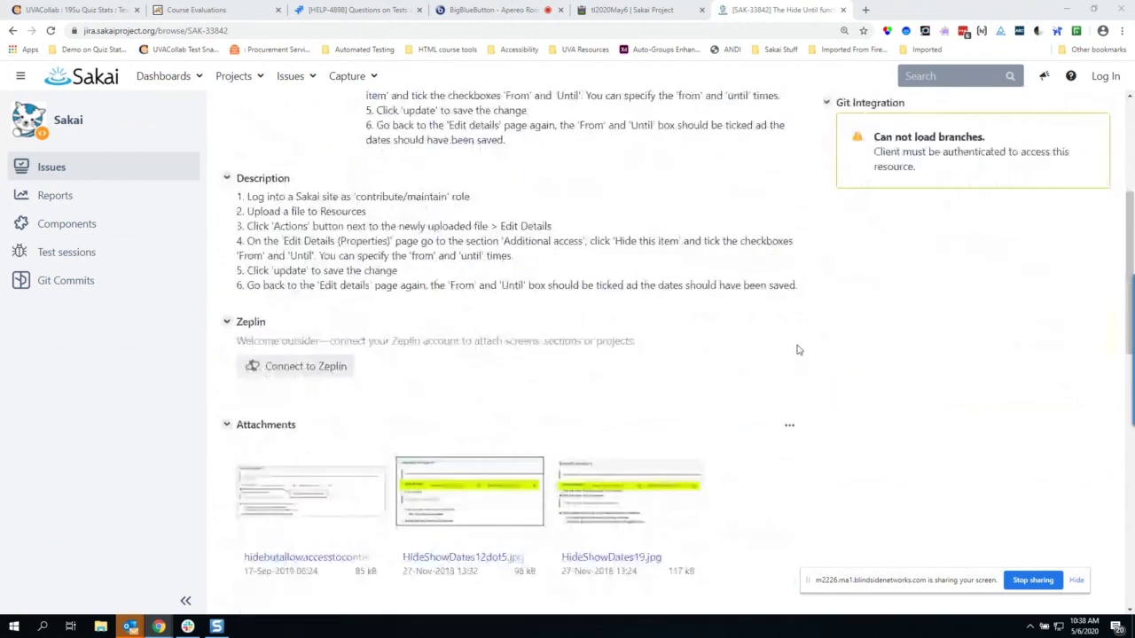
{"action": "scroll", "coordinate": [797, 347], "scroll_direction": "down", "scroll_amount": 1}
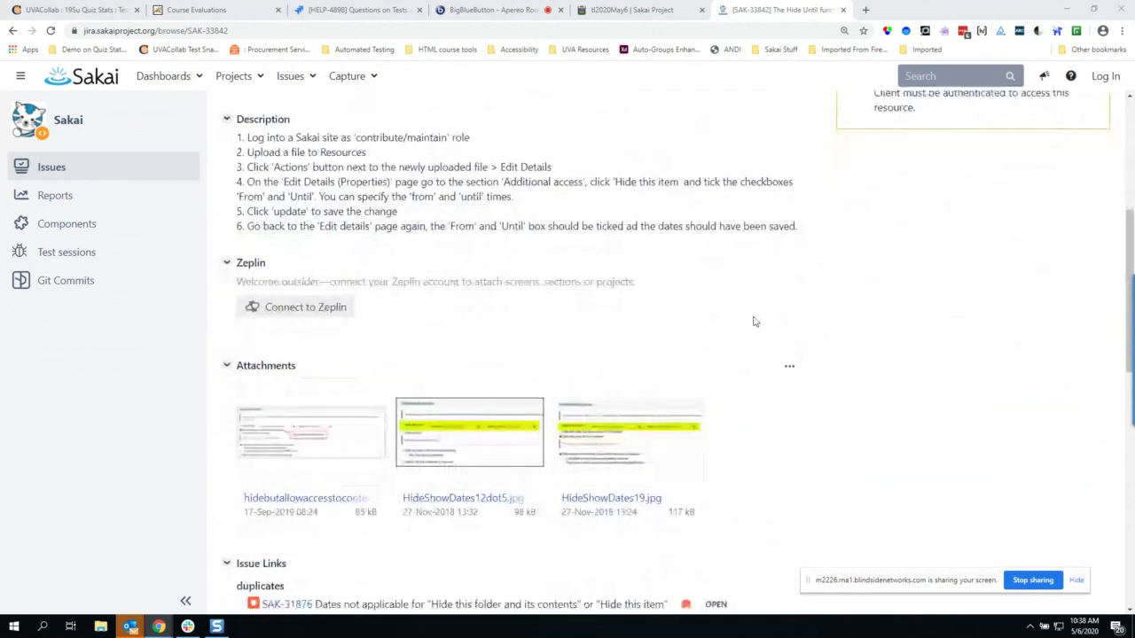
{"action": "scroll", "coordinate": [750, 317], "scroll_direction": "down", "scroll_amount": 1}
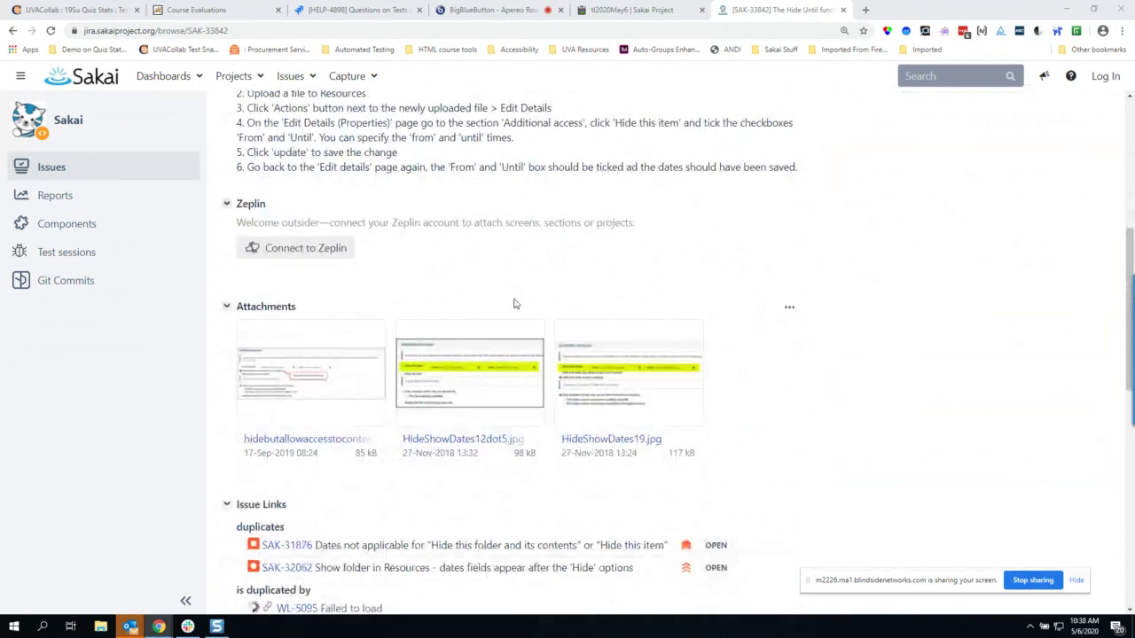
{"action": "left_click", "coordinate": [459, 380]}
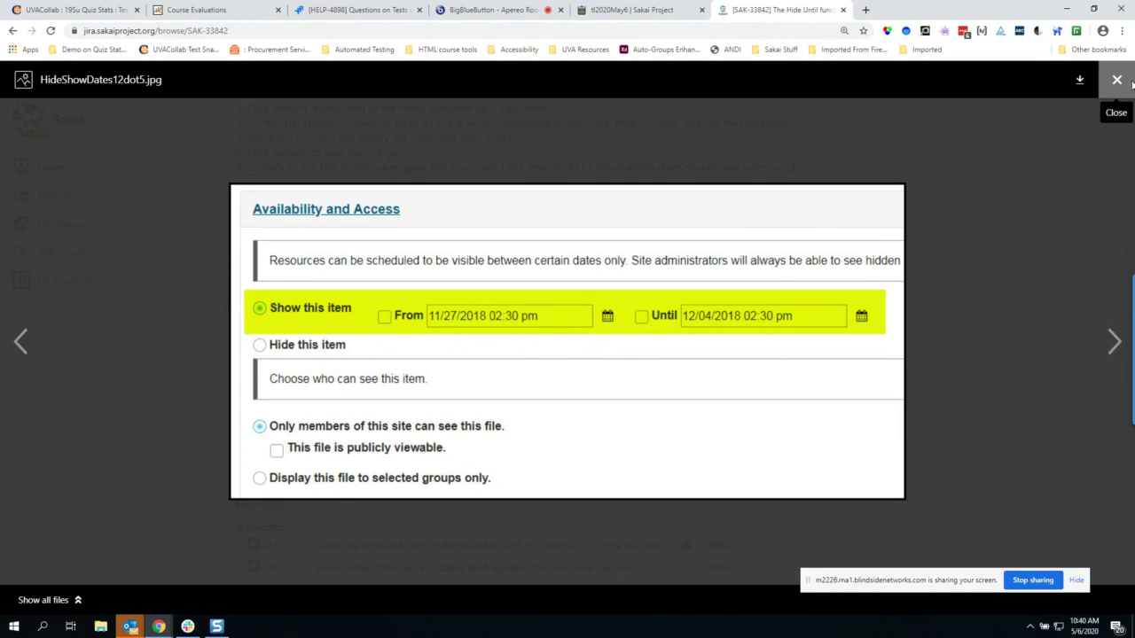
{"action": "left_click", "coordinate": [1130, 84]}
View the hidebutallowaccesstocontentsfromoruntildates.png attachment, dismiss the covering email notification, and close the image.
{"action": "scroll", "coordinate": [967, 269], "scroll_direction": "down", "scroll_amount": 1}
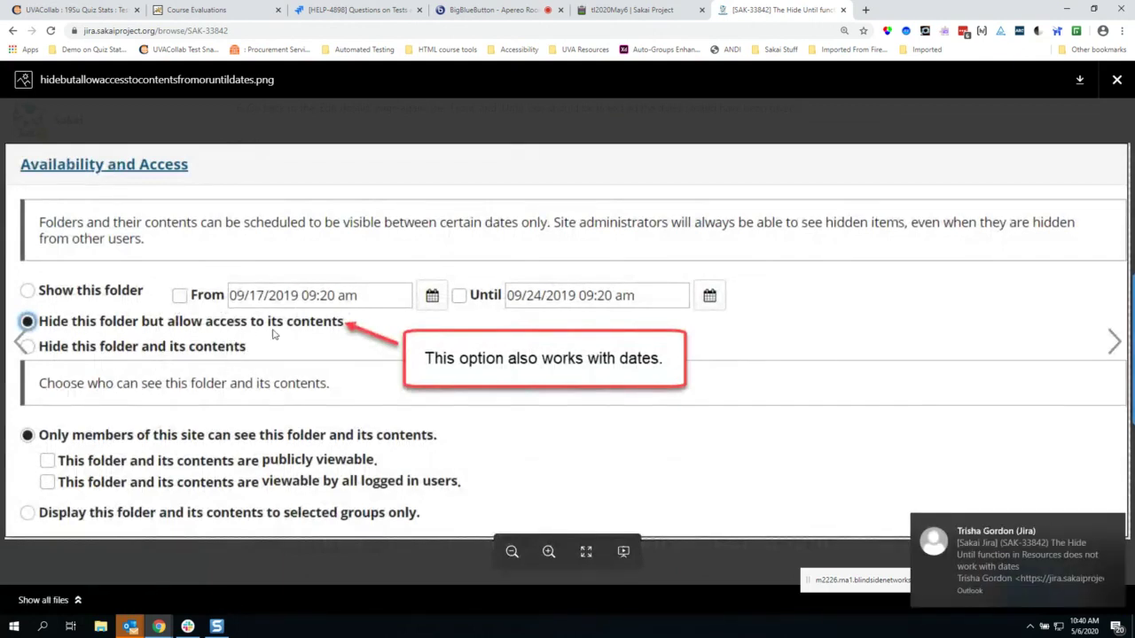
{"action": "left_click", "coordinate": [1111, 527]}
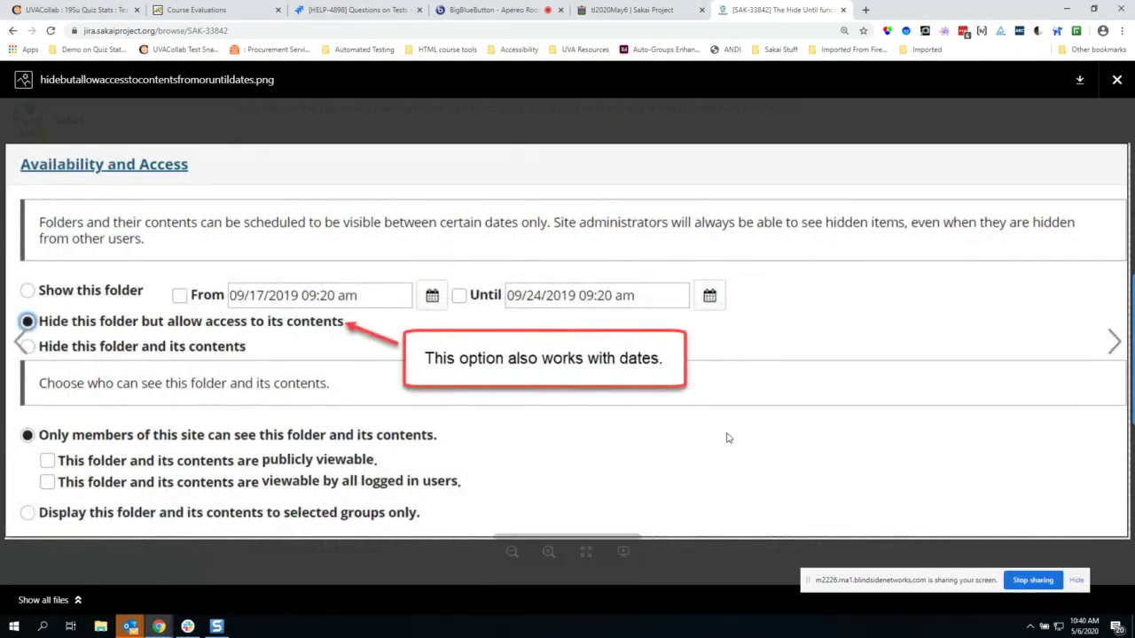
{"action": "left_click", "coordinate": [1120, 81]}
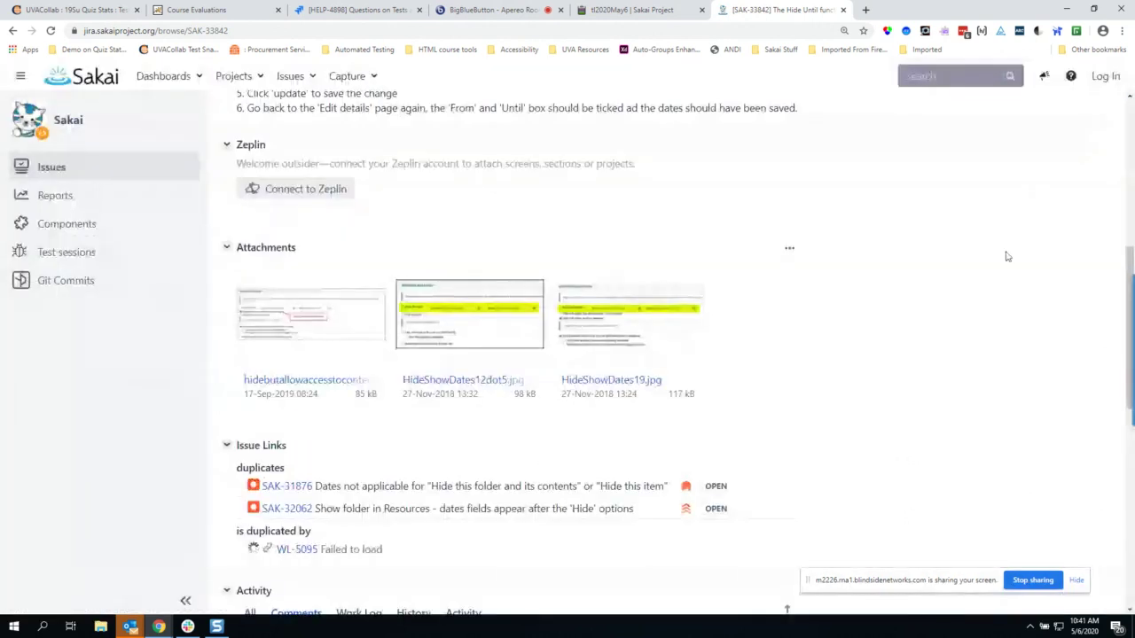
Review the issue links and comments of SAK-33842, and return to its details.
{"action": "scroll", "coordinate": [1018, 264], "scroll_direction": "down", "scroll_amount": 2}
{"action": "scroll", "coordinate": [1018, 264], "scroll_direction": "down", "scroll_amount": 3}
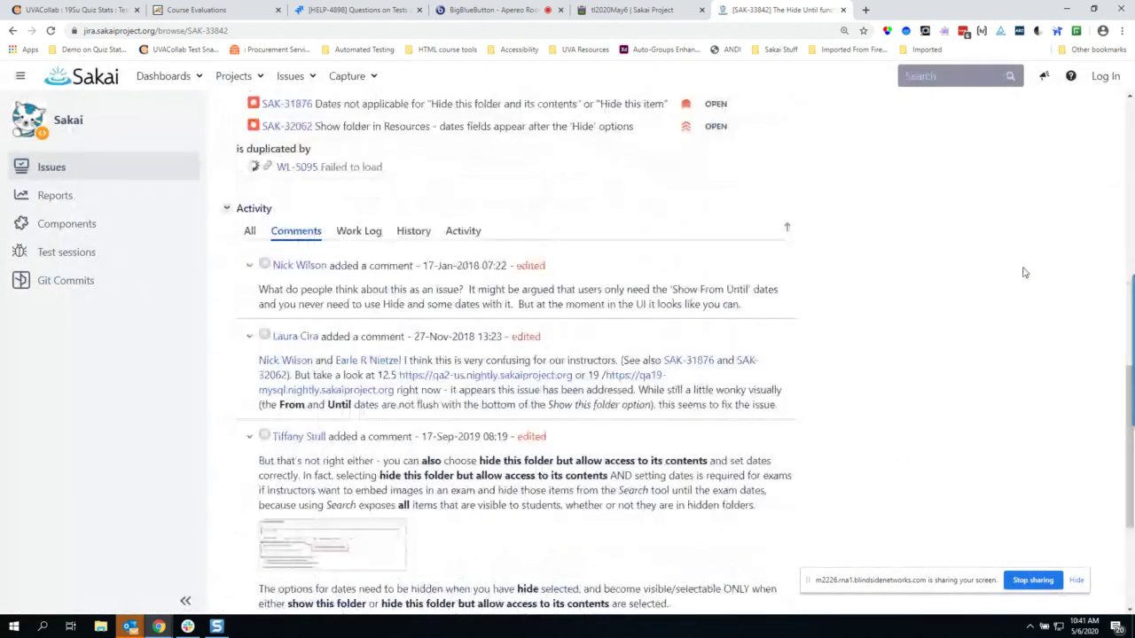
{"action": "scroll", "coordinate": [1024, 272], "scroll_direction": "down", "scroll_amount": 3}
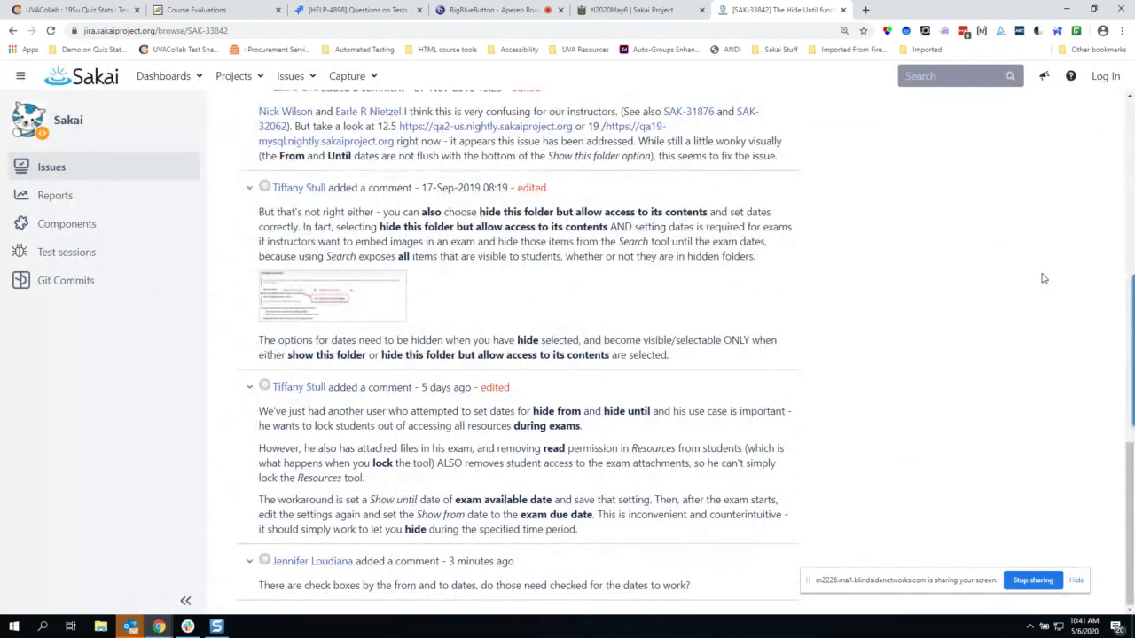
{"action": "scroll", "coordinate": [1044, 278], "scroll_direction": "up", "scroll_amount": 10}
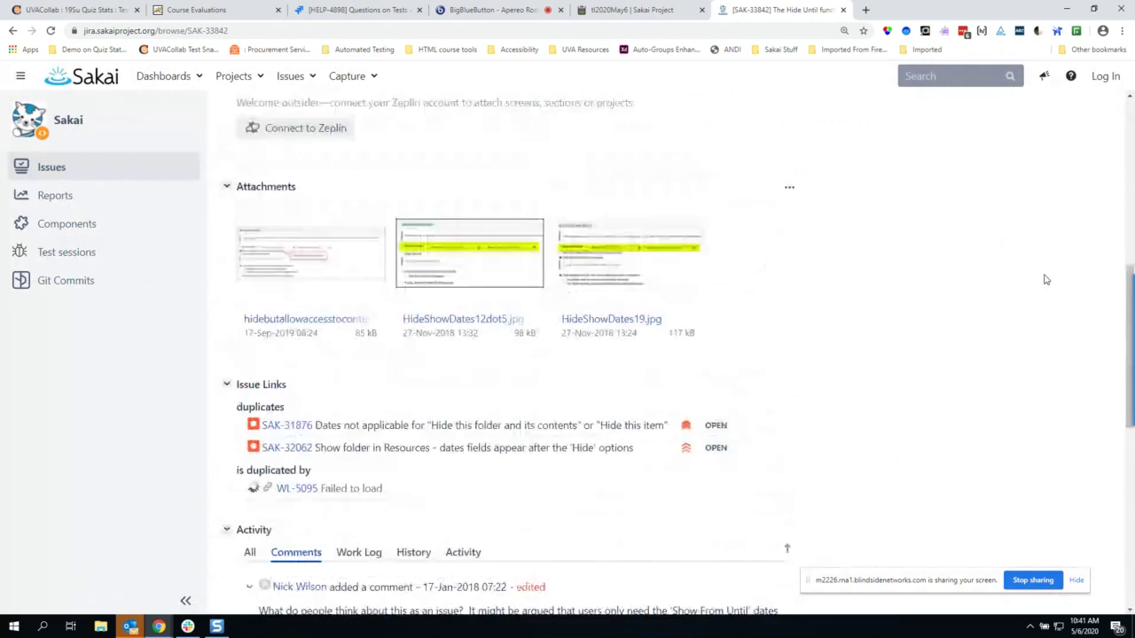
{"action": "scroll", "coordinate": [1044, 282], "scroll_direction": "up", "scroll_amount": 2}
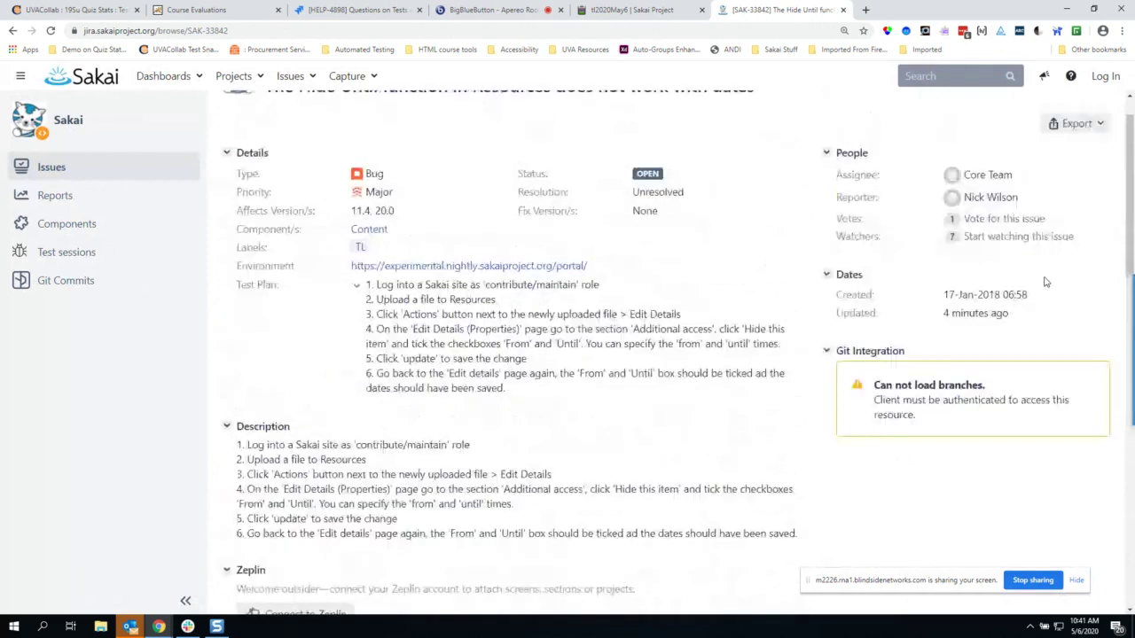
View the HideShowDates19.jpg attachment of the SAK-33842 issue.
{"action": "scroll", "coordinate": [1045, 282], "scroll_direction": "up", "scroll_amount": 1}
{"action": "scroll", "coordinate": [870, 346], "scroll_direction": "down", "scroll_amount": 1}
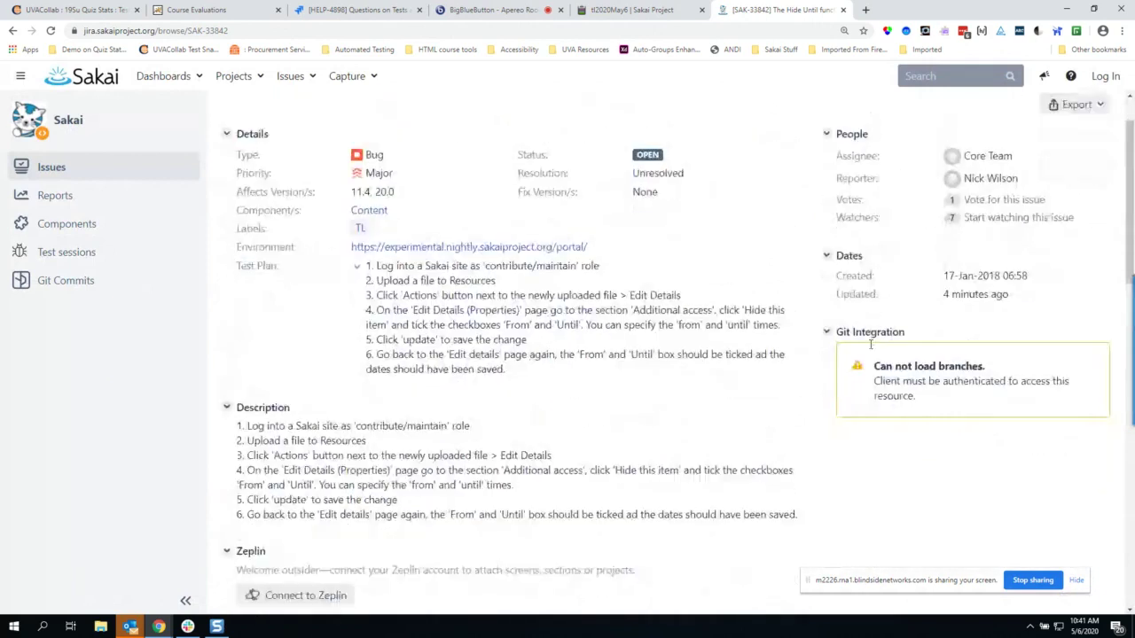
{"action": "scroll", "coordinate": [887, 352], "scroll_direction": "down", "scroll_amount": 2}
{"action": "scroll", "coordinate": [903, 358], "scroll_direction": "down", "scroll_amount": 1}
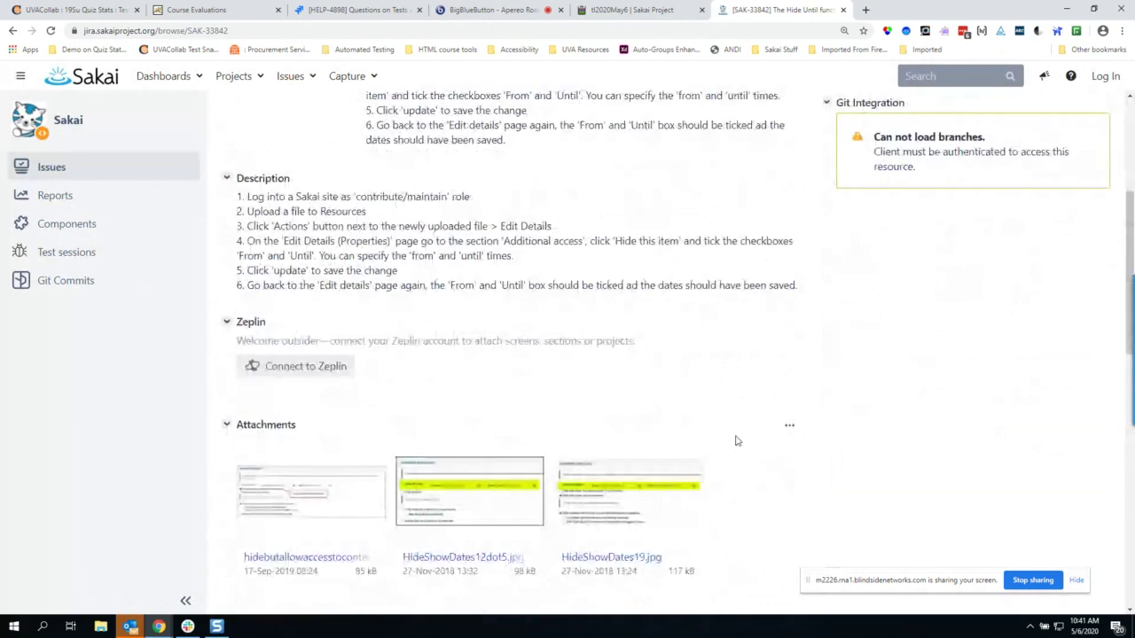
{"action": "left_click", "coordinate": [598, 493]}
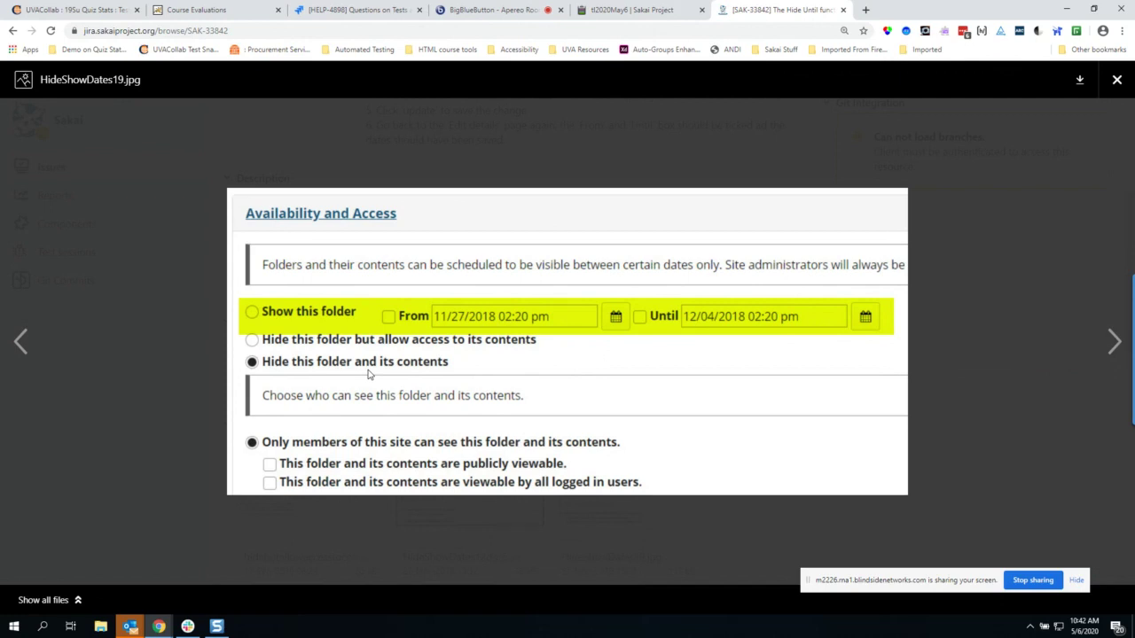
{"action": "mouse_move", "coordinate": [406, 352]}
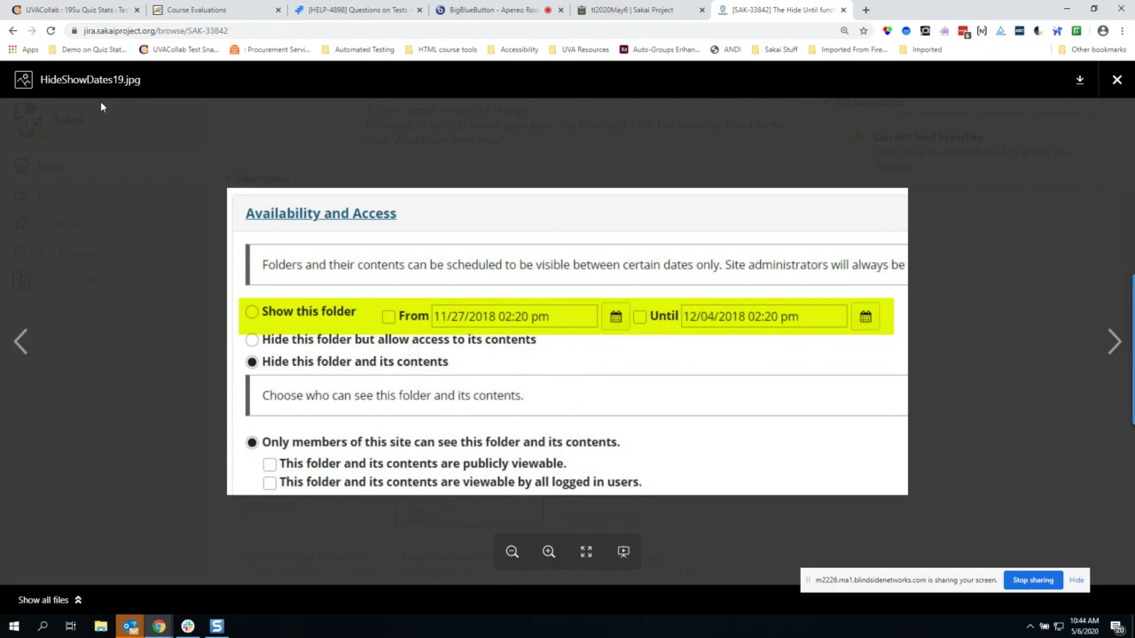
Switch to the 19Su Quiz Stats site, open the Quiz Images folder's details for editing in Resources, and enlarge the page to 150%.
{"action": "left_click", "coordinate": [50, 12]}
{"action": "left_click", "coordinate": [63, 251]}
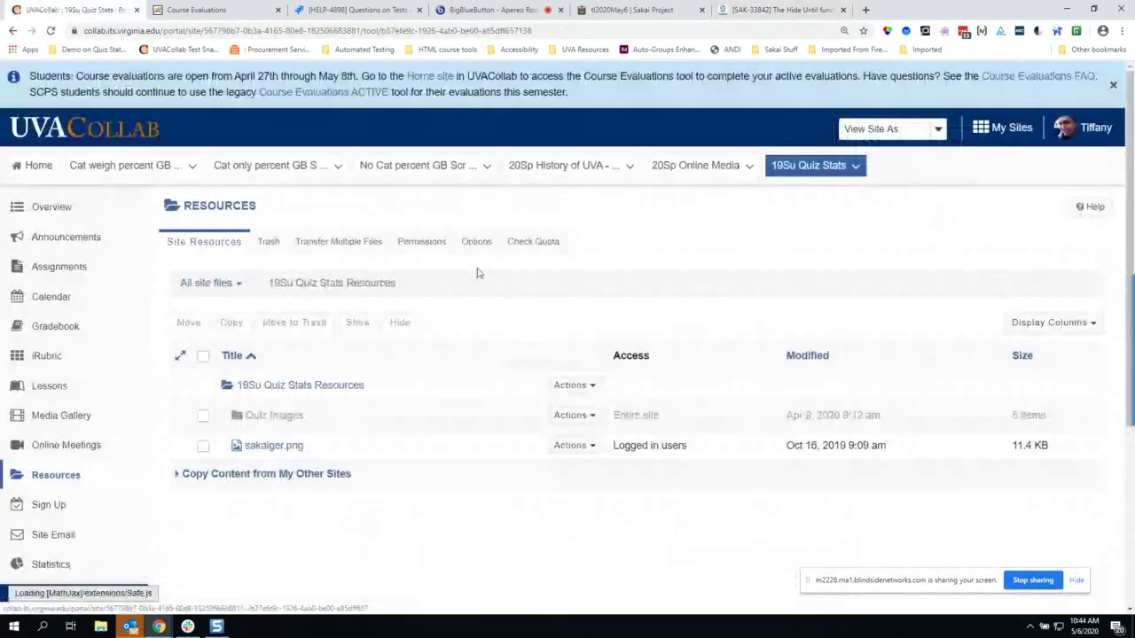
{"action": "left_click", "coordinate": [584, 417]}
{"action": "scroll", "coordinate": [590, 416], "scroll_direction": "down", "scroll_amount": 2}
{"action": "left_click", "coordinate": [538, 469]}
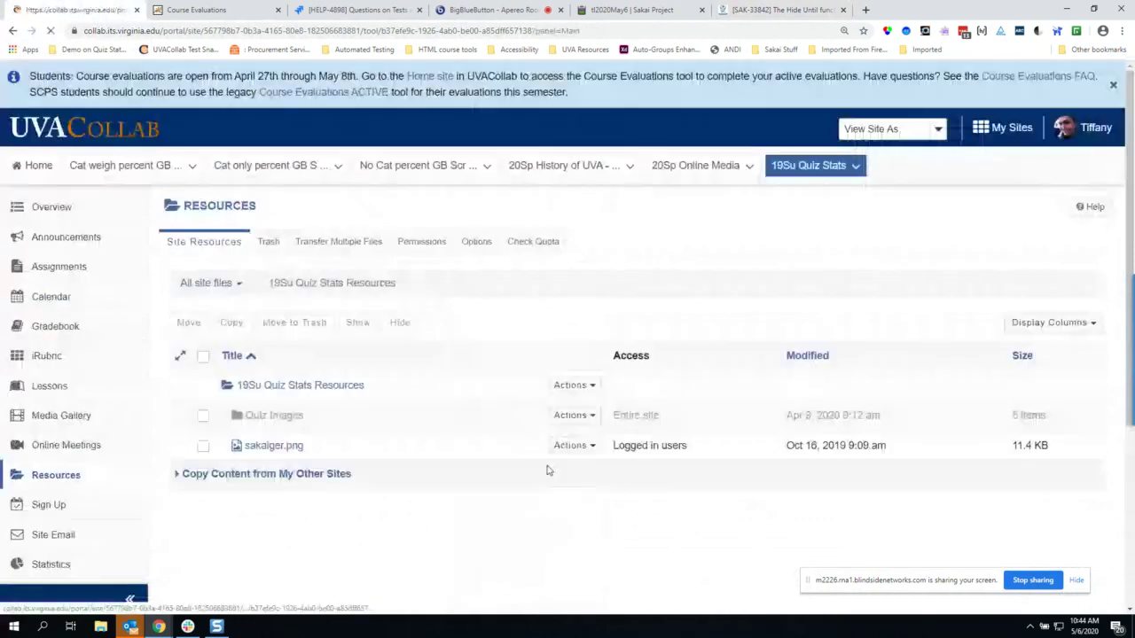
{"action": "scroll", "coordinate": [712, 337], "scroll_direction": "down", "scroll_amount": 3}
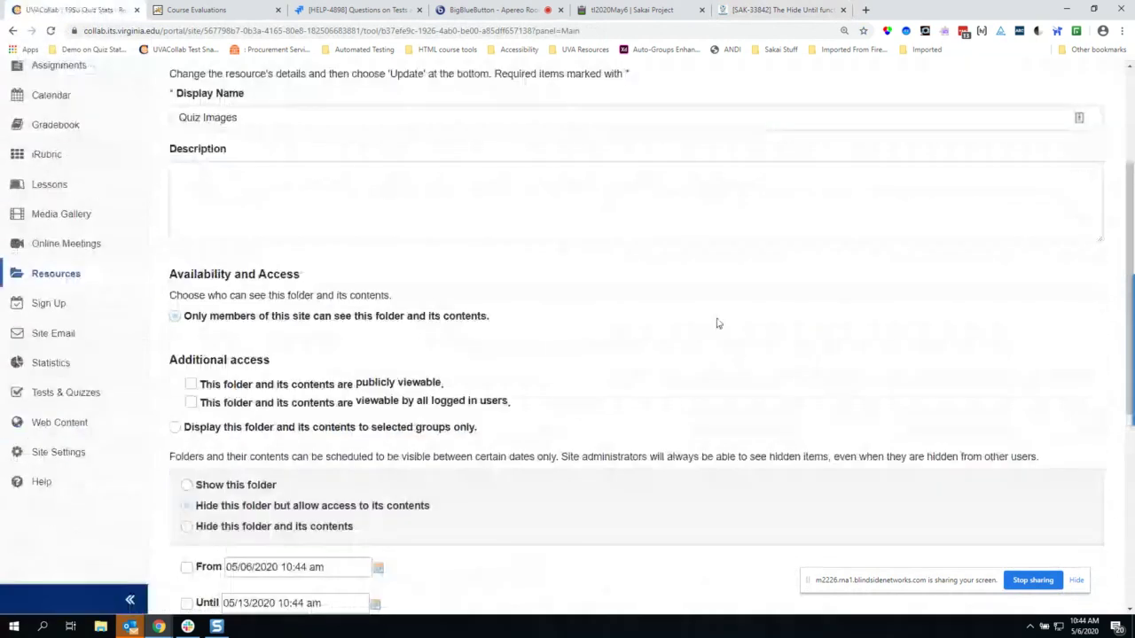
{"action": "key", "text": "ctrl+plus"}
{"action": "key", "text": "ctrl+plus"}
{"action": "key", "text": "ctrl+plus"}
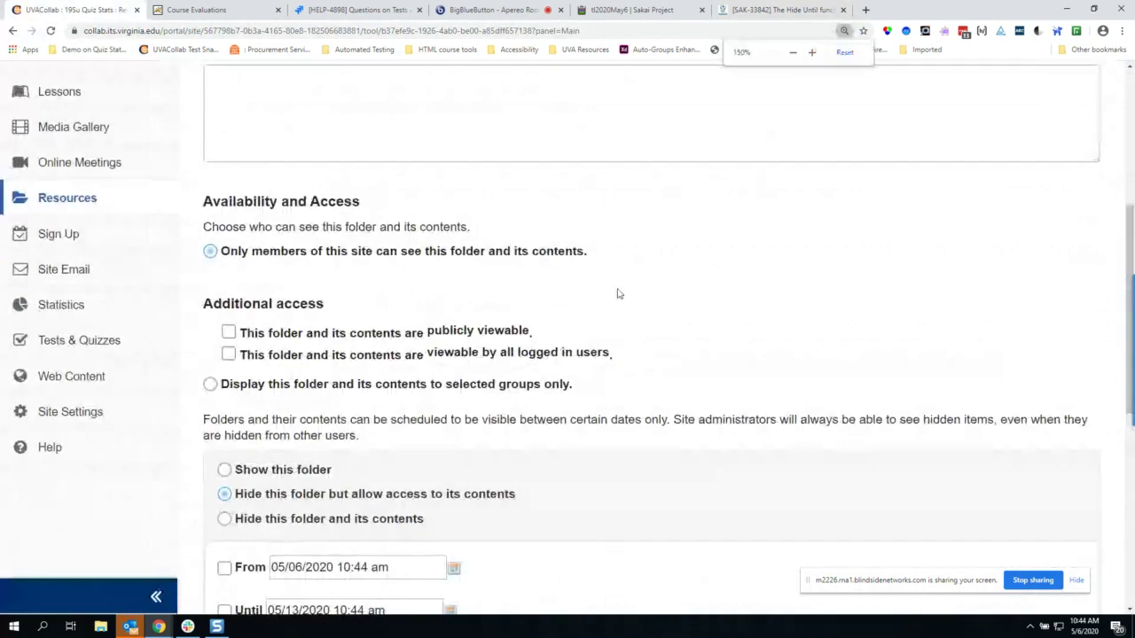
{"action": "scroll", "coordinate": [616, 292], "scroll_direction": "down", "scroll_amount": 2}
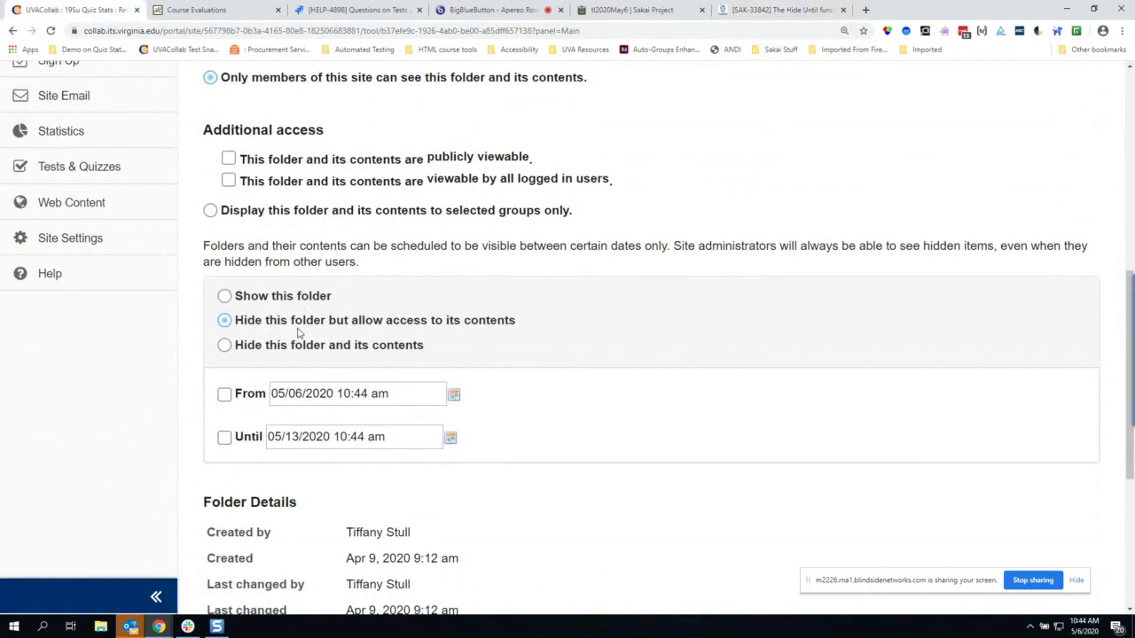
Set the Quiz Images folder to hide itself and its contents with both From and Until dates enabled, and save the update.
{"action": "left_click", "coordinate": [247, 401]}
{"action": "left_click", "coordinate": [243, 441]}
{"action": "left_click", "coordinate": [224, 346]}
{"action": "left_click", "coordinate": [224, 394]}
{"action": "left_click", "coordinate": [224, 438]}
{"action": "scroll", "coordinate": [560, 423], "scroll_direction": "down", "scroll_amount": 3}
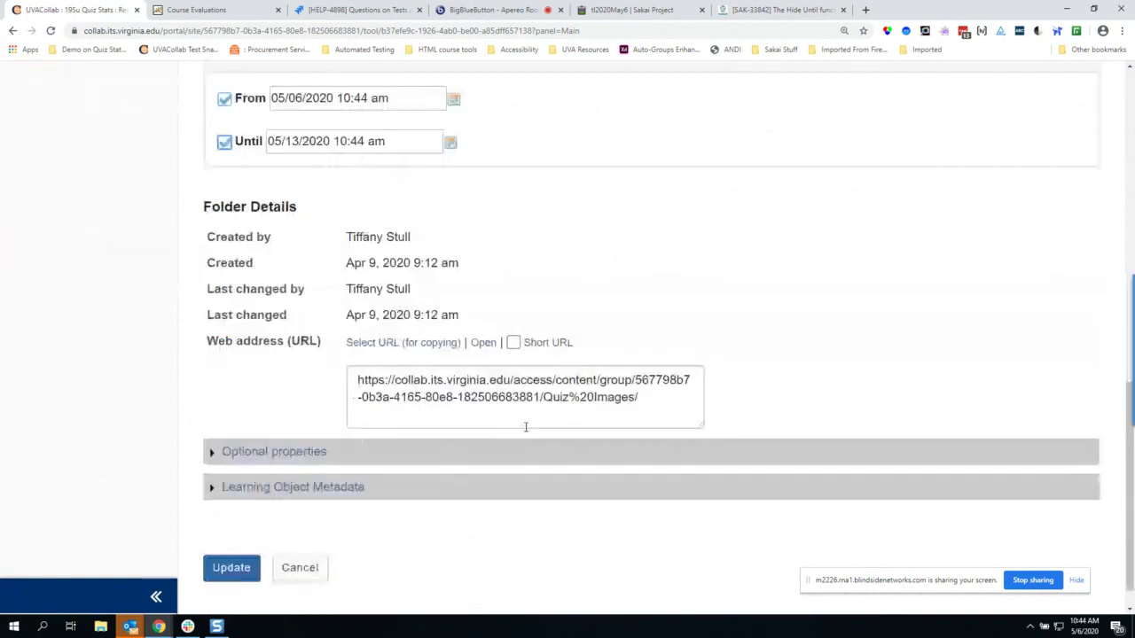
{"action": "scroll", "coordinate": [351, 175], "scroll_direction": "up", "scroll_amount": 2}
{"action": "scroll", "coordinate": [350, 175], "scroll_direction": "down", "scroll_amount": 2}
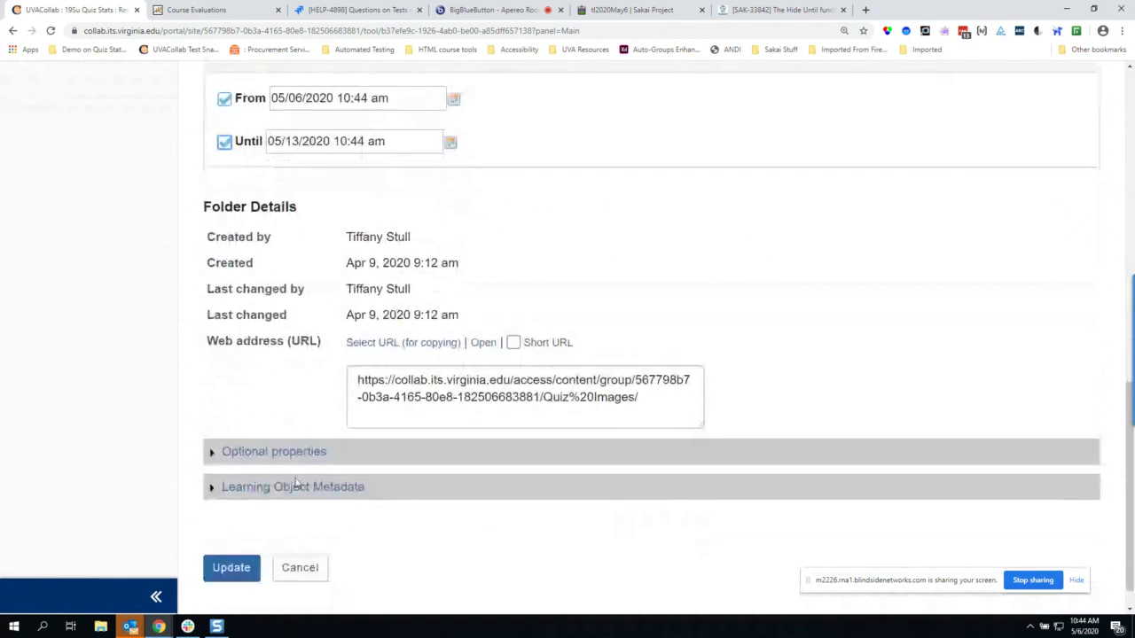
{"action": "left_click", "coordinate": [230, 568]}
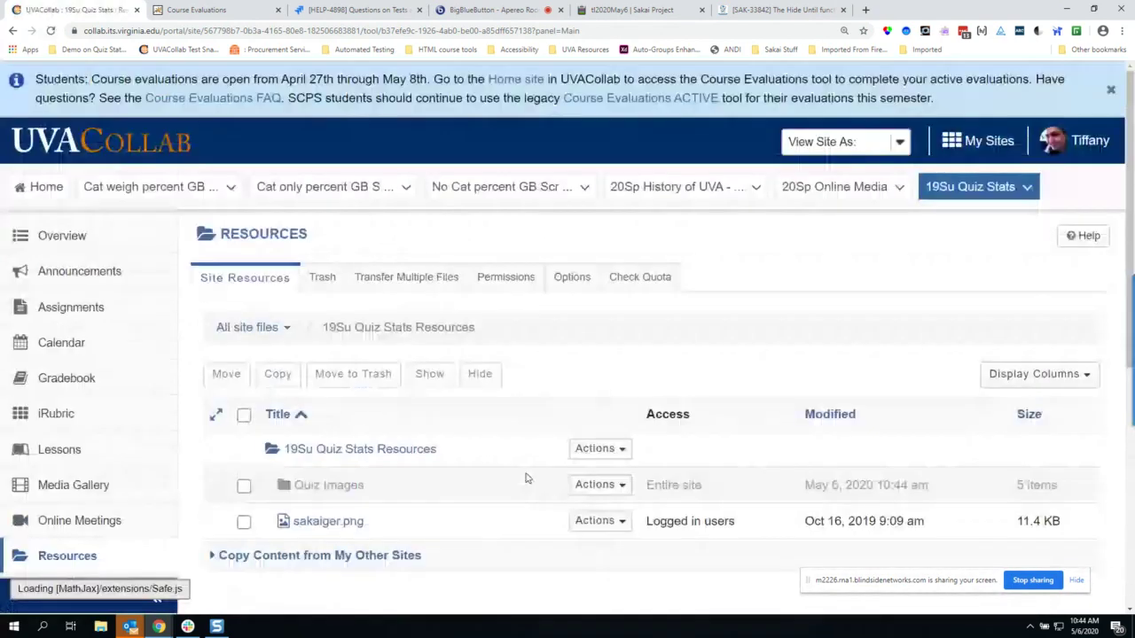
Reopen the Quiz Images folder's details and check its saved hide settings.
{"action": "left_click", "coordinate": [600, 485]}
{"action": "scroll", "coordinate": [565, 520], "scroll_direction": "down", "scroll_amount": 2}
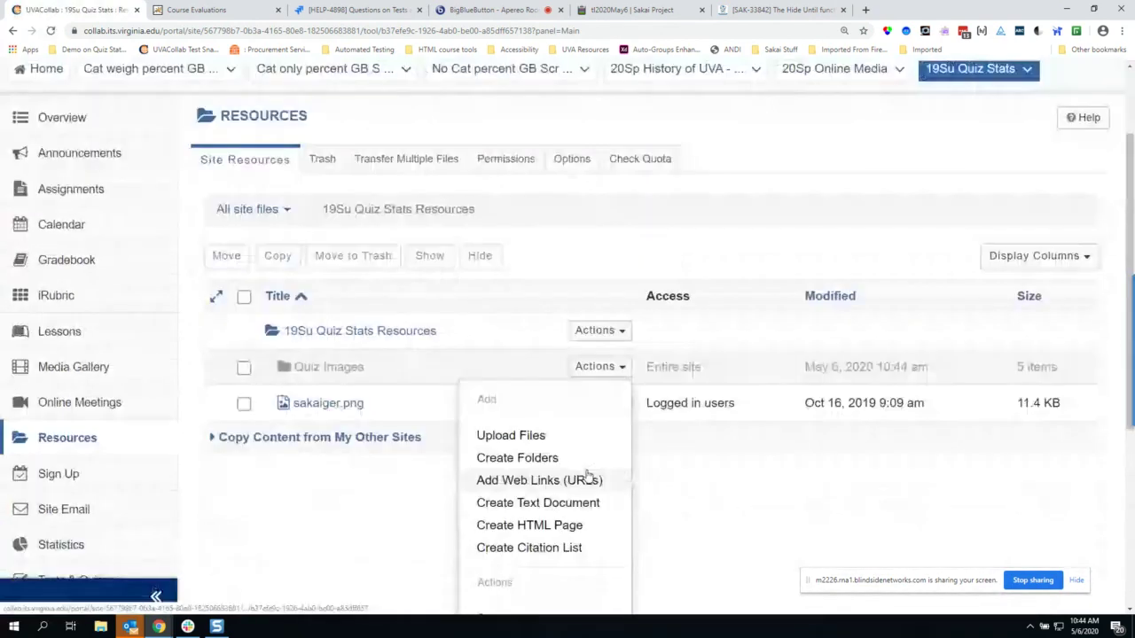
{"action": "left_click", "coordinate": [524, 523]}
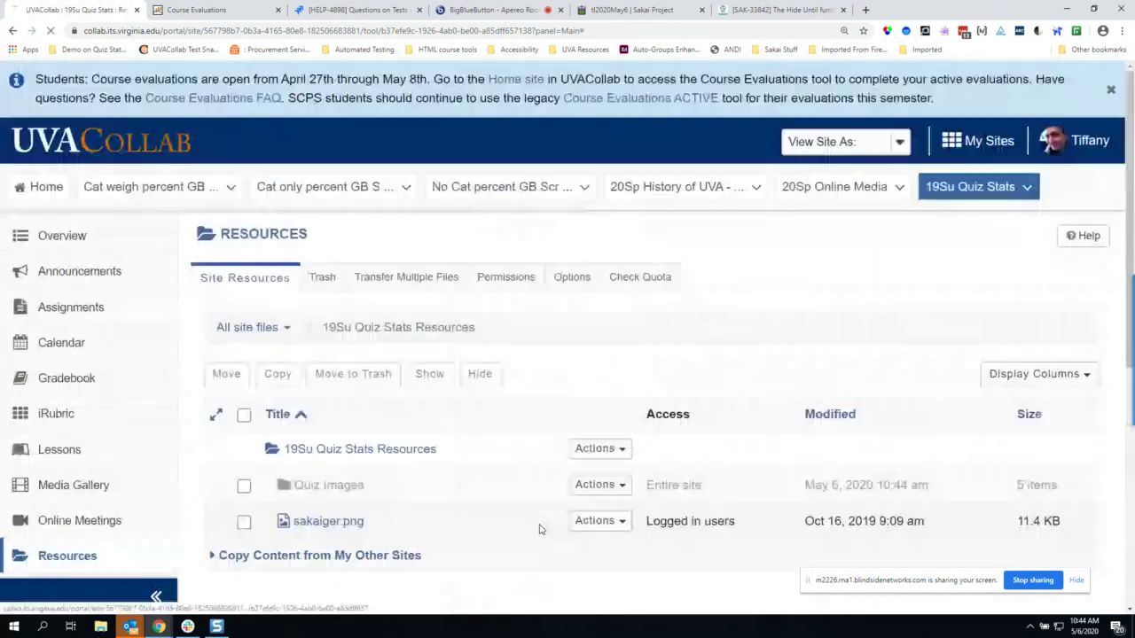
{"action": "scroll", "coordinate": [569, 447], "scroll_direction": "down", "scroll_amount": 2}
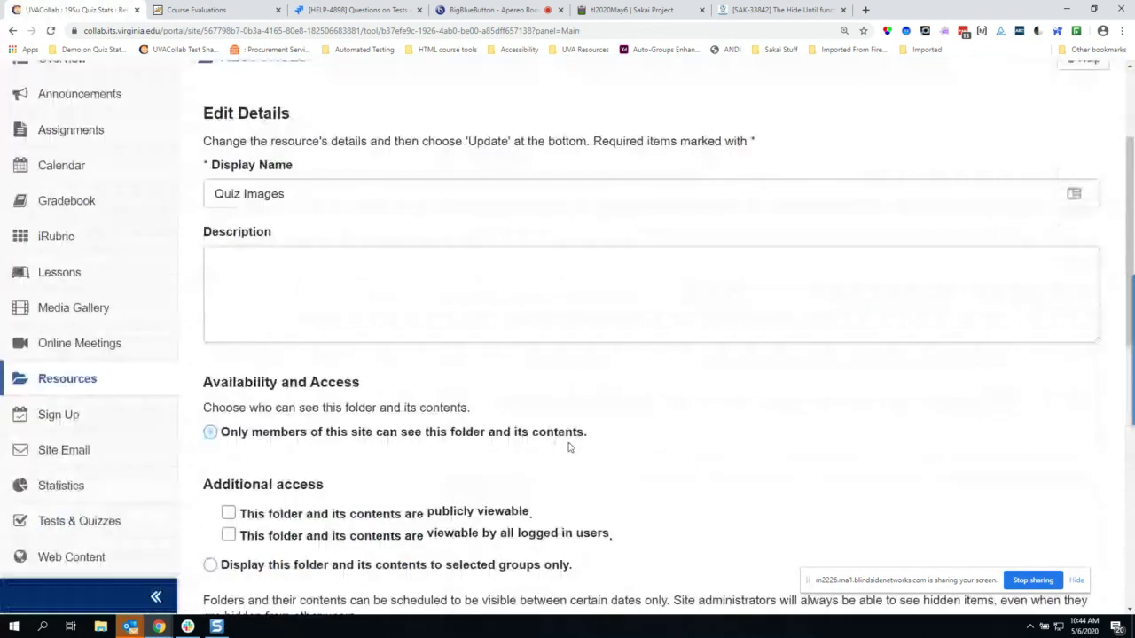
{"action": "scroll", "coordinate": [577, 454], "scroll_direction": "down", "scroll_amount": 6}
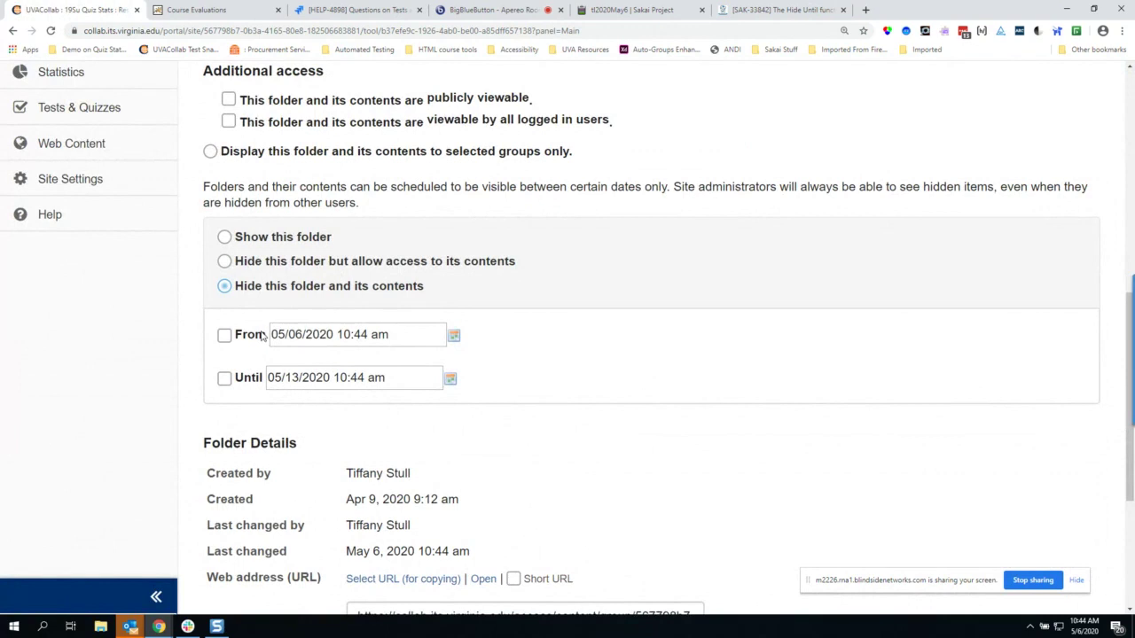
Inspect the From and Until date fields of the Quiz Images folder and enable both dates again.
{"action": "left_click", "coordinate": [403, 337]}
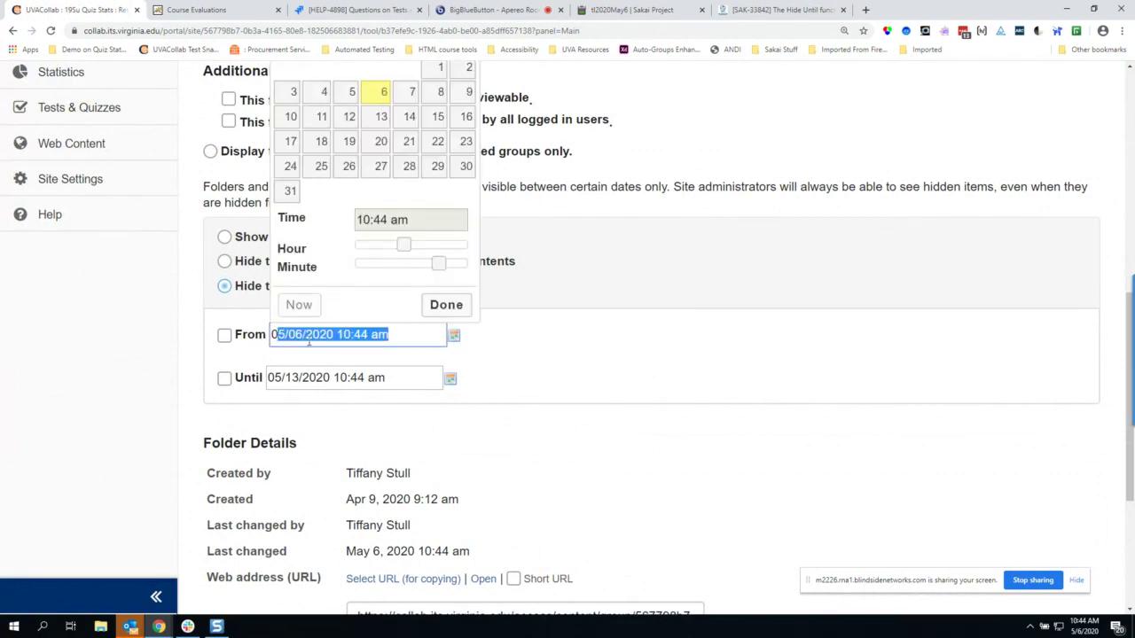
{"action": "left_click", "coordinate": [337, 335]}
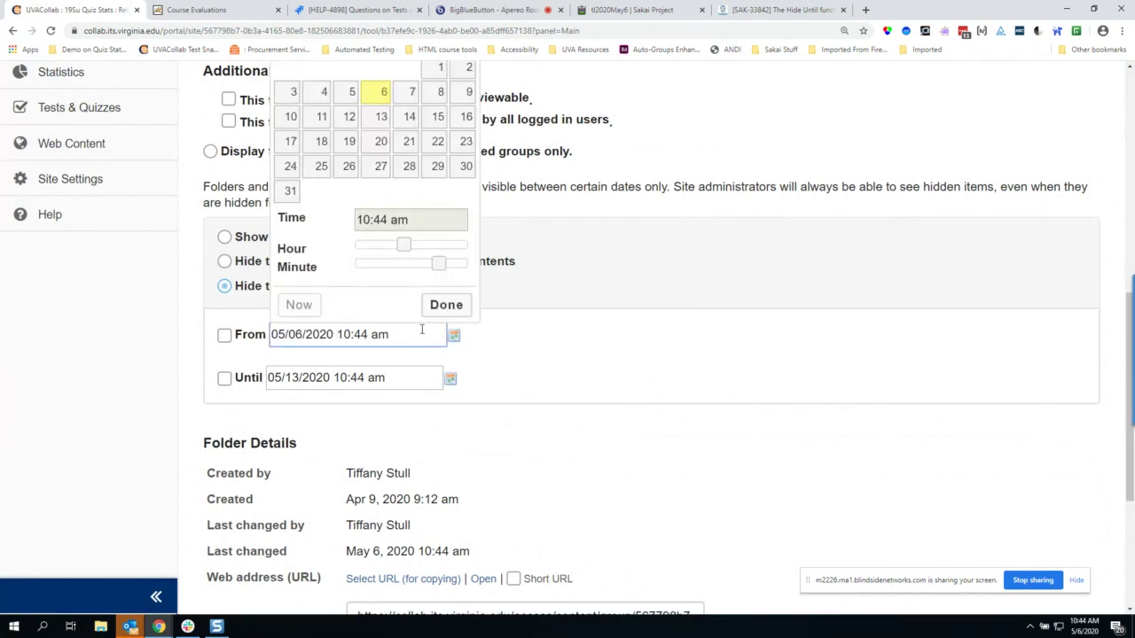
{"action": "left_click", "coordinate": [284, 378]}
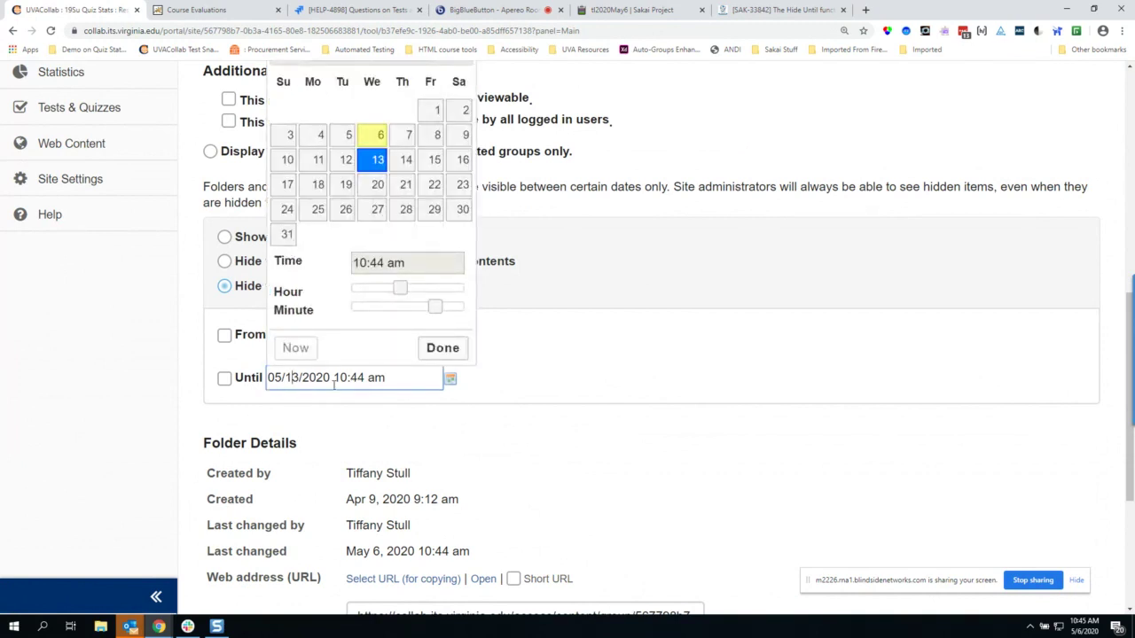
{"action": "left_click", "coordinate": [604, 380]}
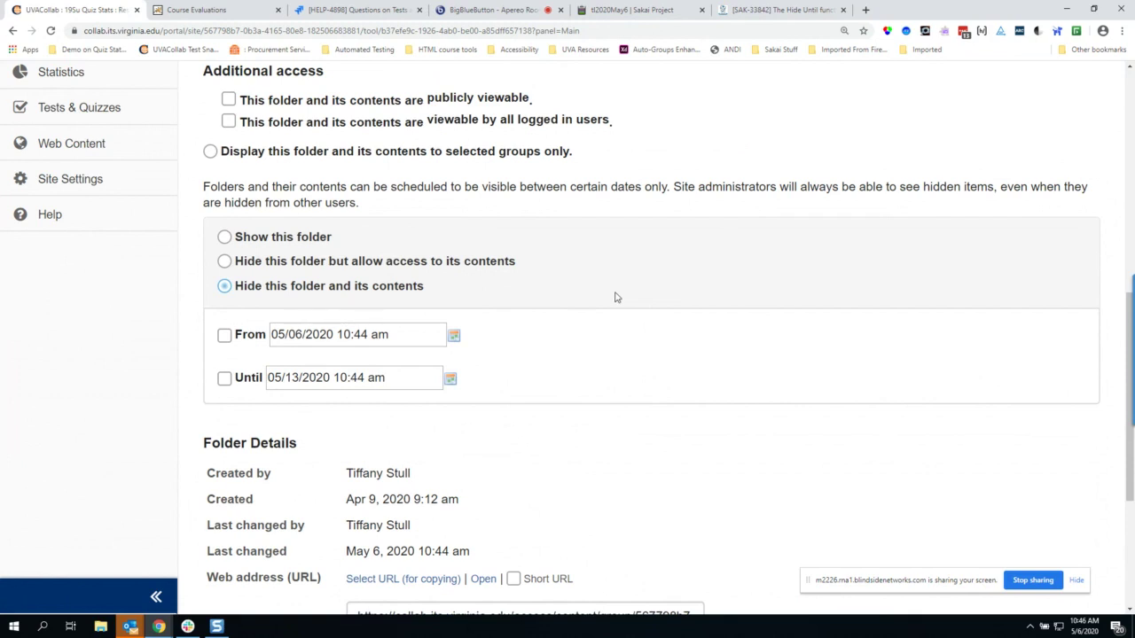
{"action": "left_click", "coordinate": [262, 343]}
{"action": "left_click", "coordinate": [251, 382]}
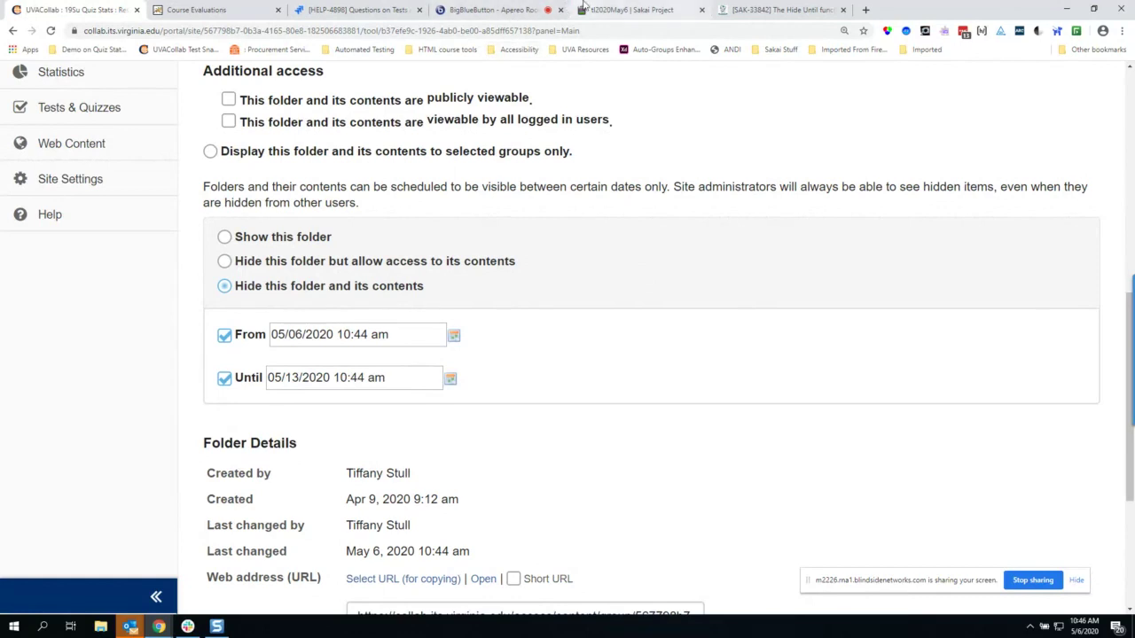
Return to the SAK-33842 issue, close the attachment preview, and dismiss the email notification.
{"action": "left_click", "coordinate": [743, 8]}
{"action": "left_click", "coordinate": [1106, 76]}
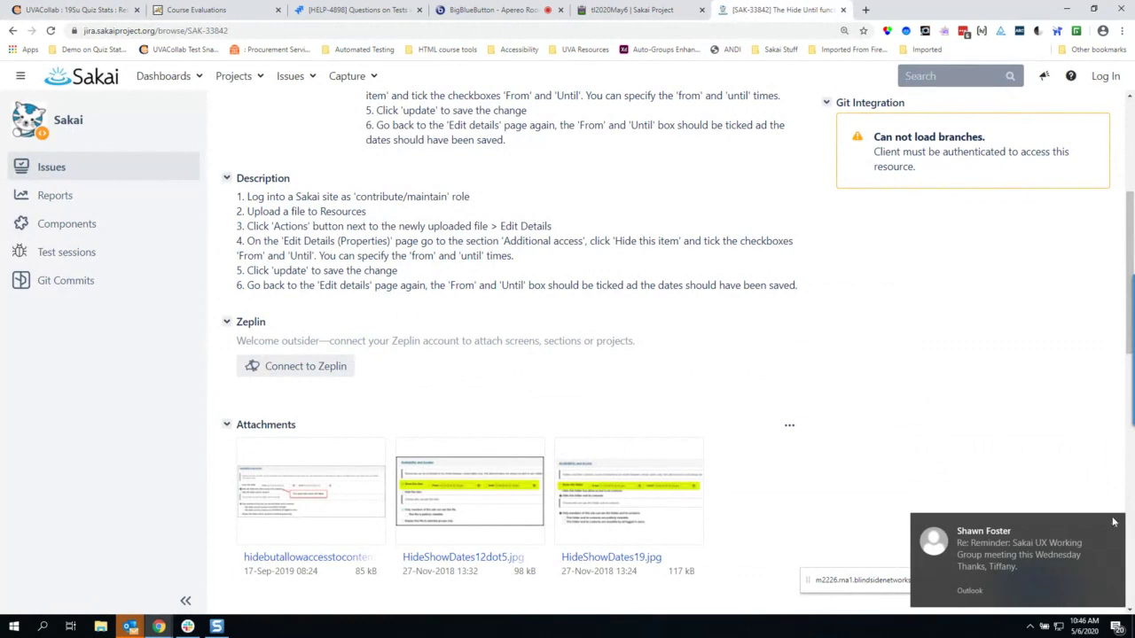
{"action": "left_click", "coordinate": [1115, 527]}
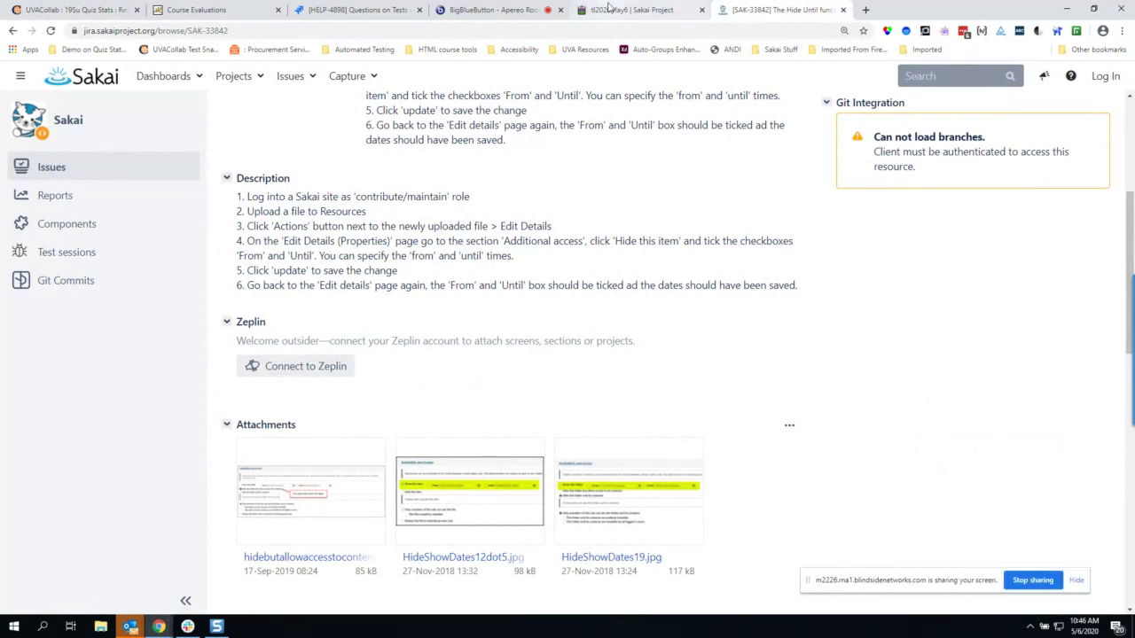
Open issue SAK-41297 from the tl2020May6 page and review its details and test plan.
{"action": "left_click", "coordinate": [608, 7]}
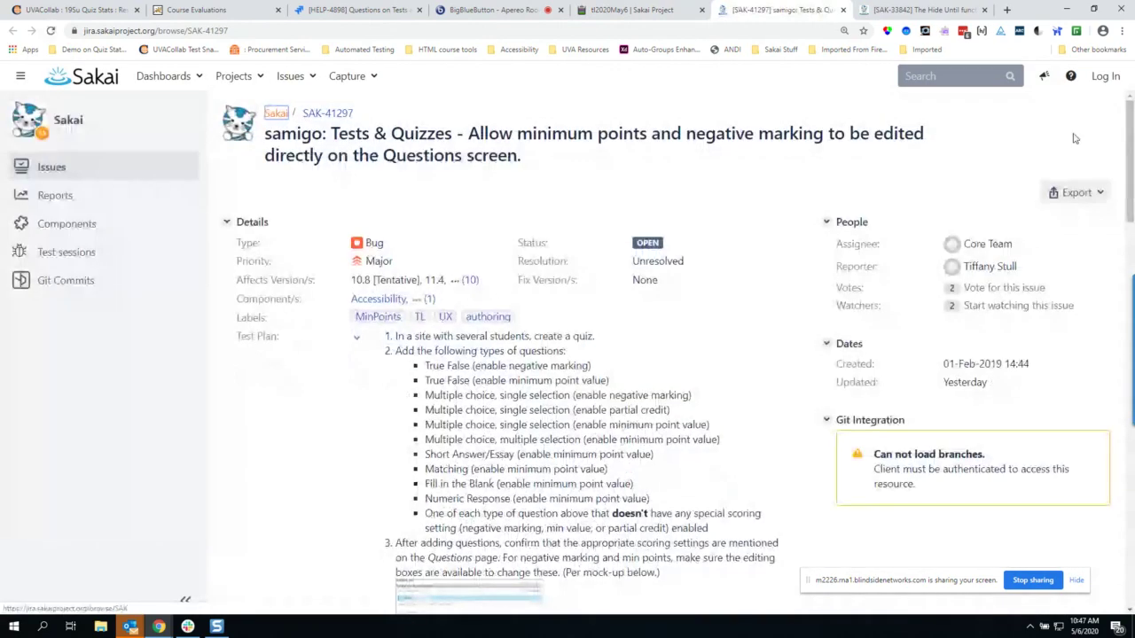
{"action": "scroll", "coordinate": [1128, 120], "scroll_direction": "down", "scroll_amount": 1}
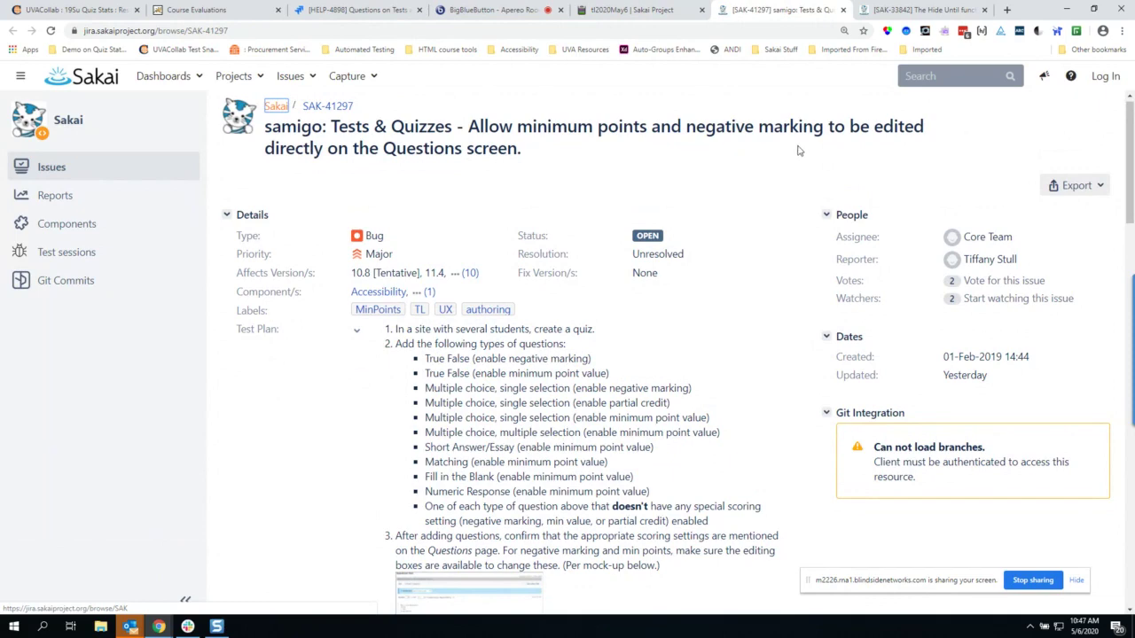
{"action": "scroll", "coordinate": [795, 208], "scroll_direction": "down", "scroll_amount": 2}
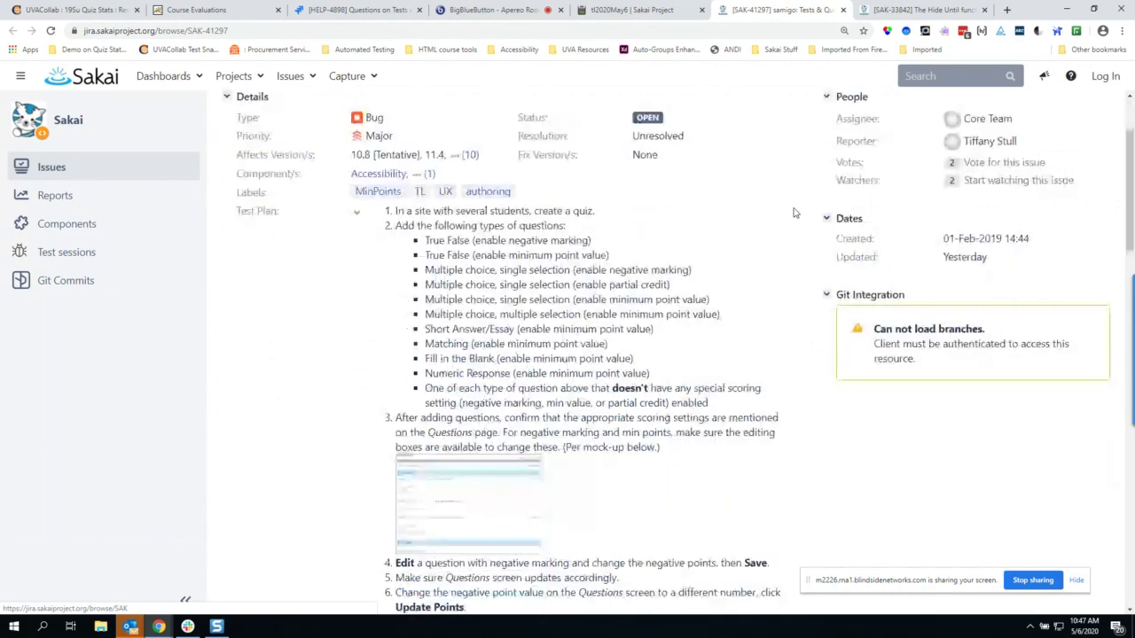
Switch back to the 19Su Quiz Stats site and open its Tests & Quizzes tool at the working copies.
{"action": "left_click", "coordinate": [83, 10]}
{"action": "scroll", "coordinate": [190, 256], "scroll_direction": "up", "scroll_amount": 1}
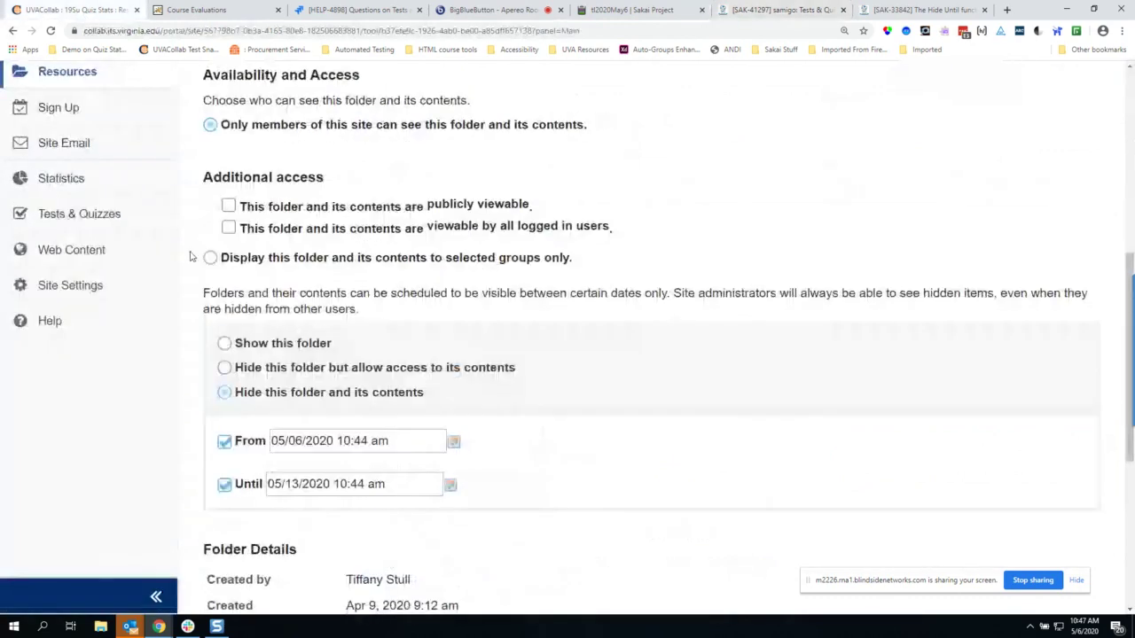
{"action": "left_click", "coordinate": [105, 222]}
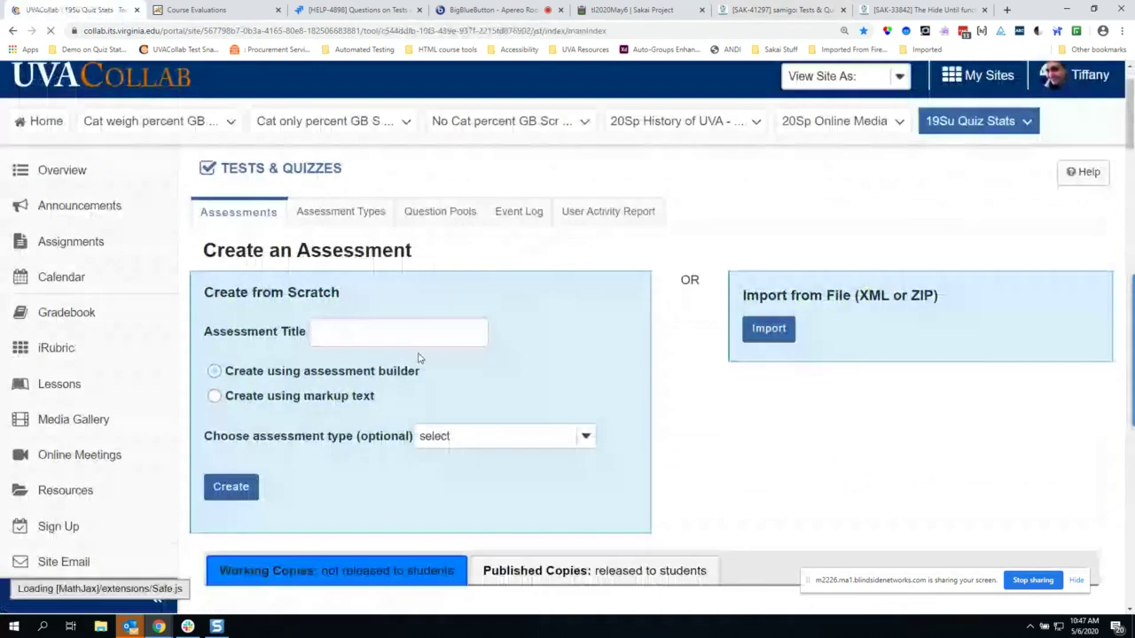
{"action": "scroll", "coordinate": [426, 363], "scroll_direction": "down", "scroll_amount": 3}
{"action": "scroll", "coordinate": [306, 344], "scroll_direction": "down", "scroll_amount": 1}
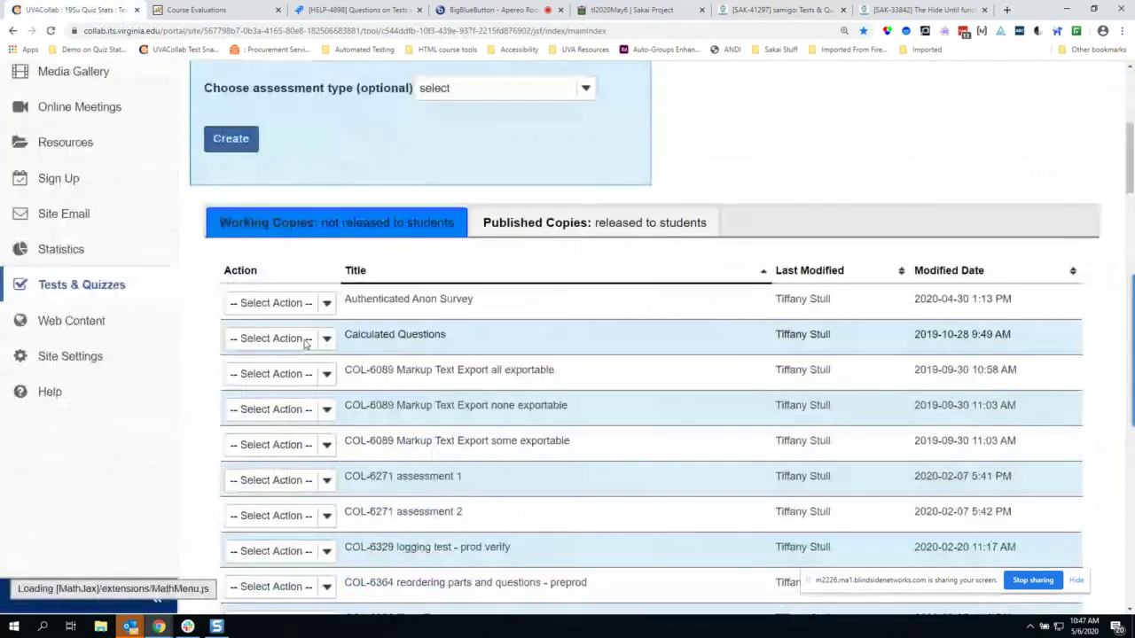
Open the Calculated Questions assessment for editing and look through its questions and point values.
{"action": "scroll", "coordinate": [306, 344], "scroll_direction": "down", "scroll_amount": 2}
{"action": "left_click", "coordinate": [293, 220]}
{"action": "left_click", "coordinate": [295, 252]}
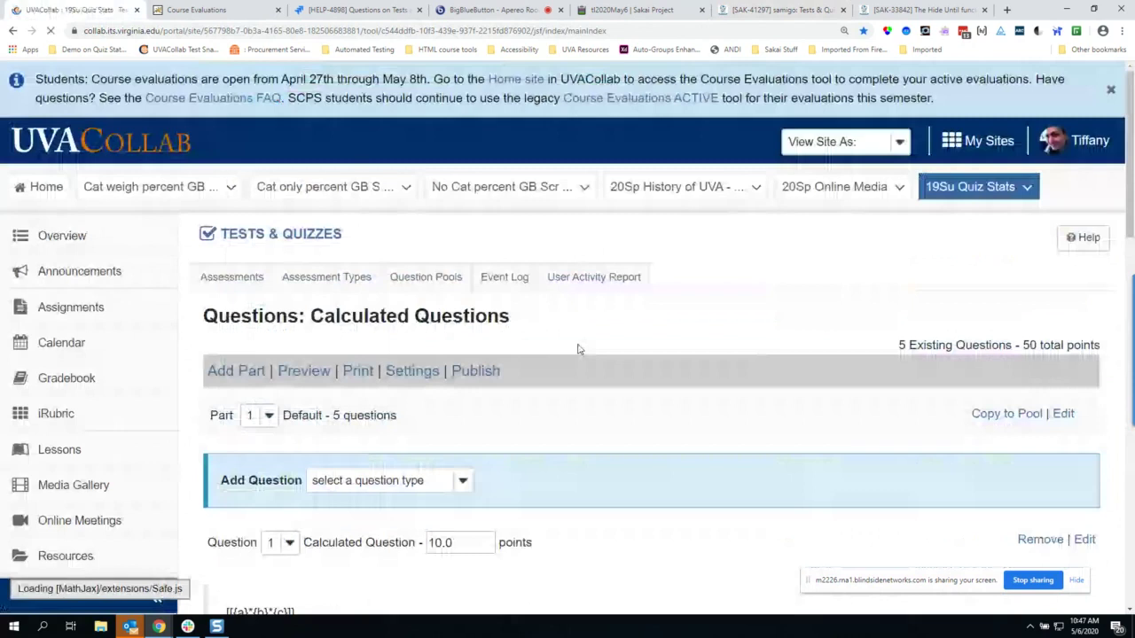
{"action": "scroll", "coordinate": [577, 348], "scroll_direction": "down", "scroll_amount": 7}
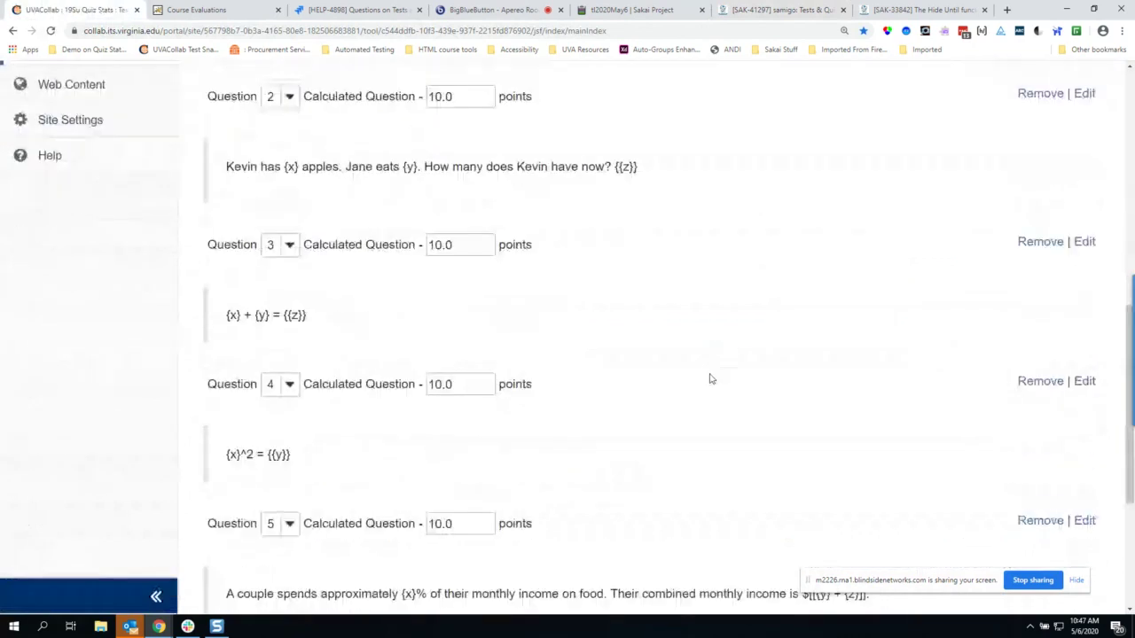
{"action": "scroll", "coordinate": [710, 380], "scroll_direction": "up", "scroll_amount": 5}
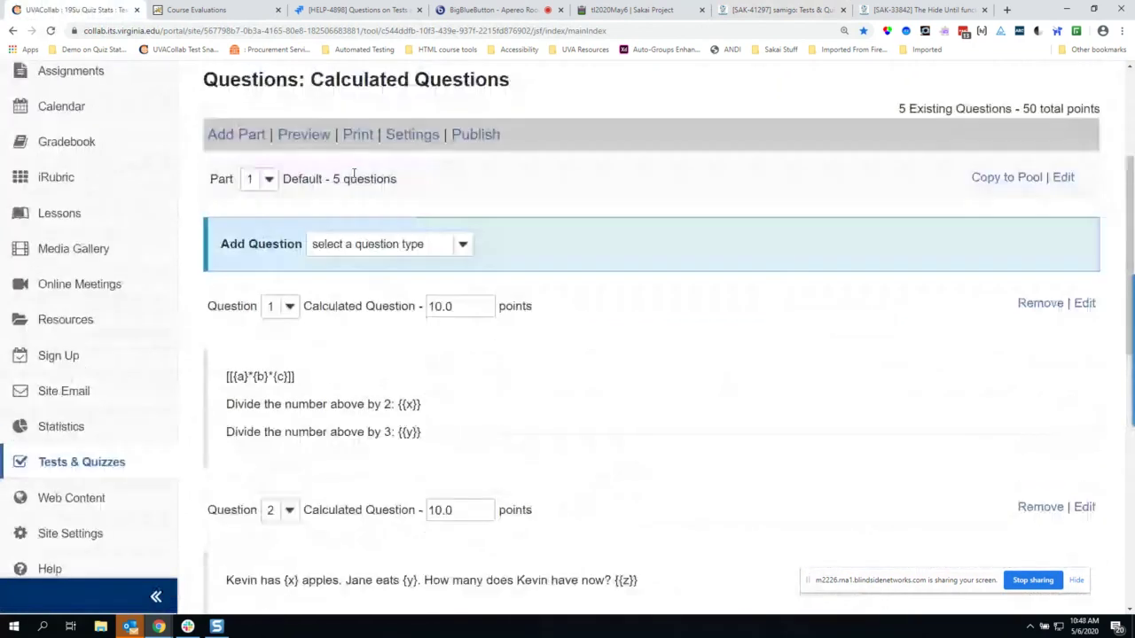
{"action": "scroll", "coordinate": [269, 157], "scroll_direction": "up", "scroll_amount": 3}
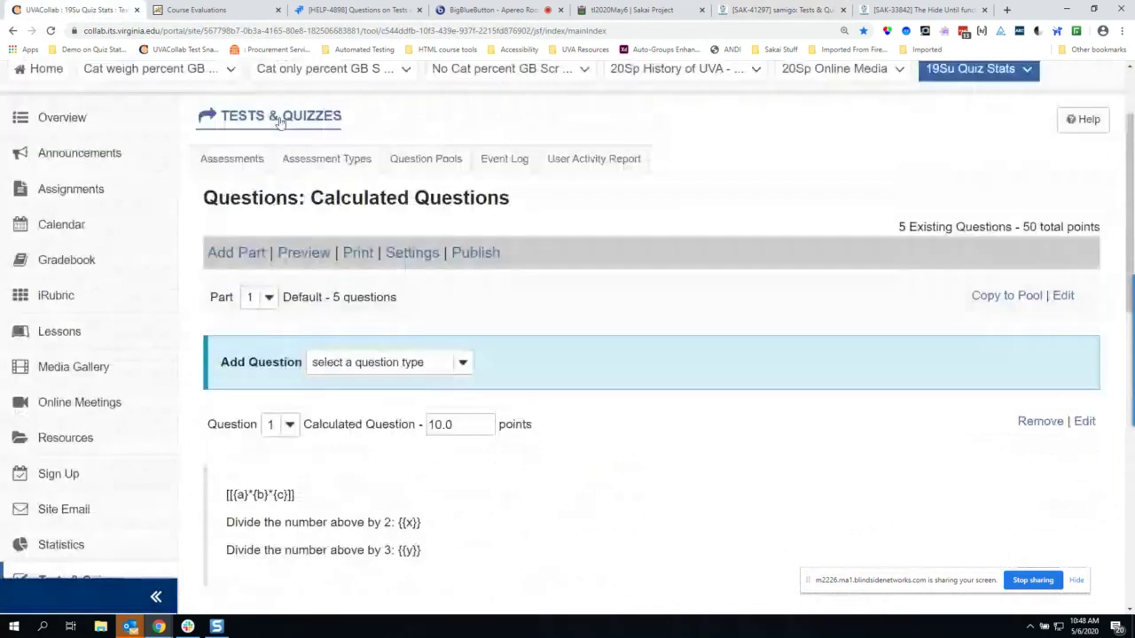
Return to the Tests & Quizzes working copies and open COL-6618 MC SS null answer Stats for editing.
{"action": "left_click", "coordinate": [271, 115]}
{"action": "scroll", "coordinate": [497, 373], "scroll_direction": "down", "scroll_amount": 2}
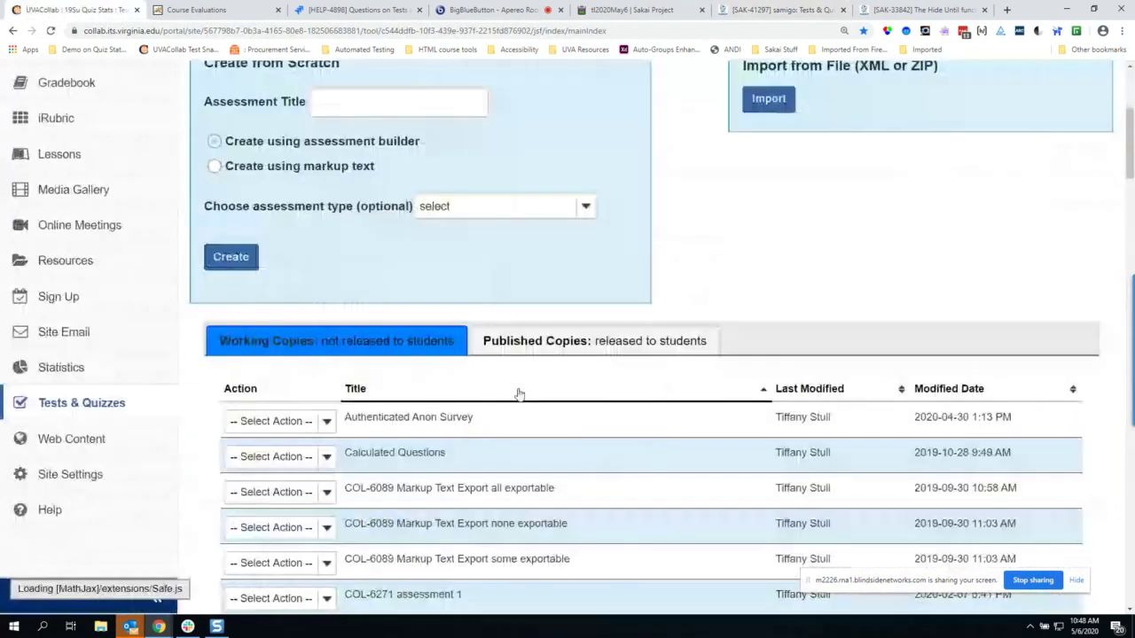
{"action": "scroll", "coordinate": [520, 393], "scroll_direction": "down", "scroll_amount": 5}
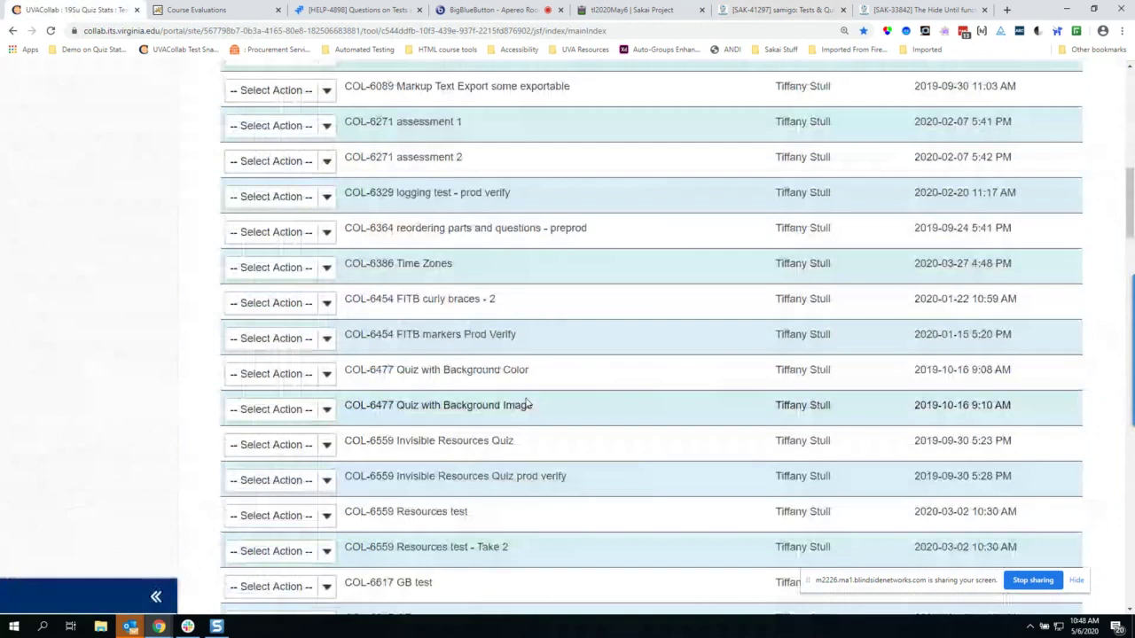
{"action": "scroll", "coordinate": [526, 403], "scroll_direction": "down", "scroll_amount": 4}
{"action": "scroll", "coordinate": [545, 396], "scroll_direction": "down", "scroll_amount": 2}
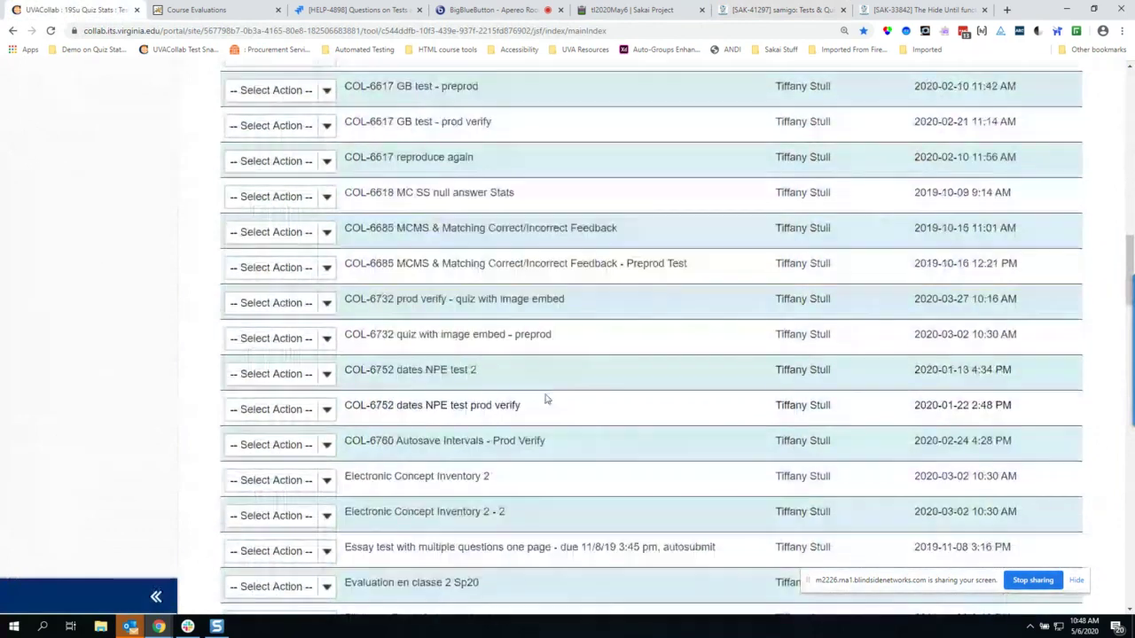
{"action": "left_click", "coordinate": [298, 197]}
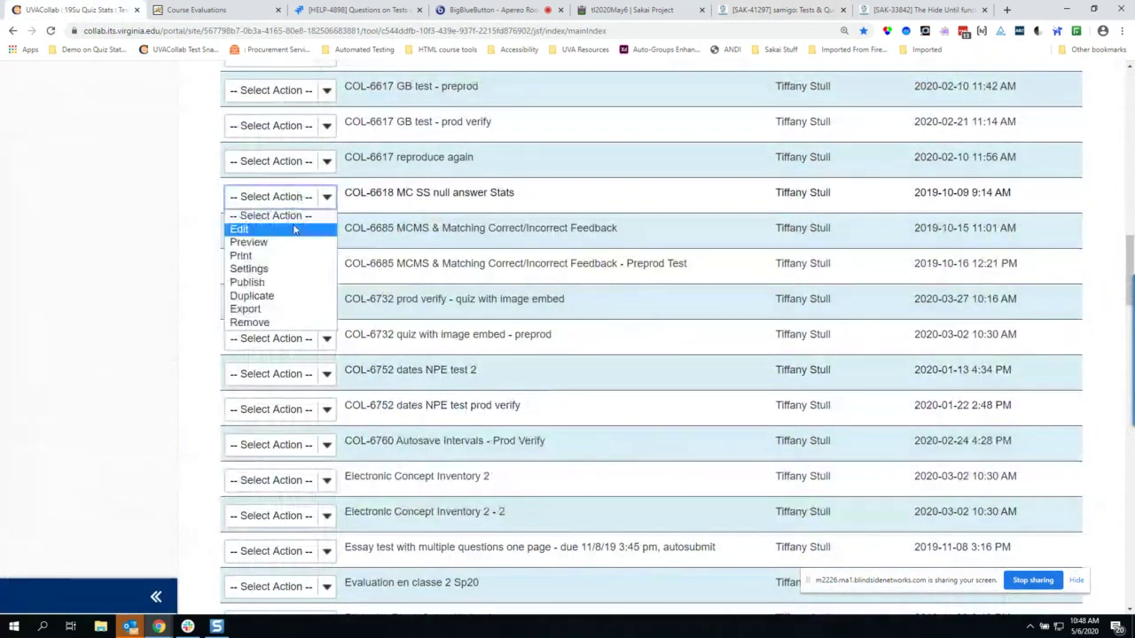
{"action": "left_click", "coordinate": [297, 229]}
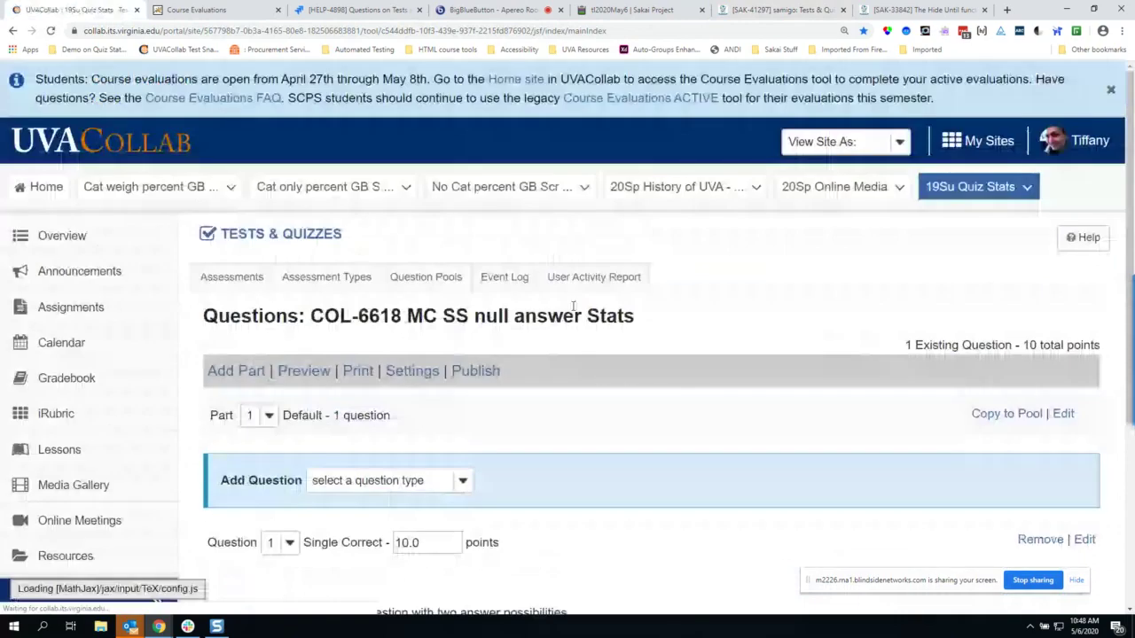
Open question 1 for editing, review its point values and negative marking options, and save it without changes.
{"action": "scroll", "coordinate": [745, 314], "scroll_direction": "down", "scroll_amount": 3}
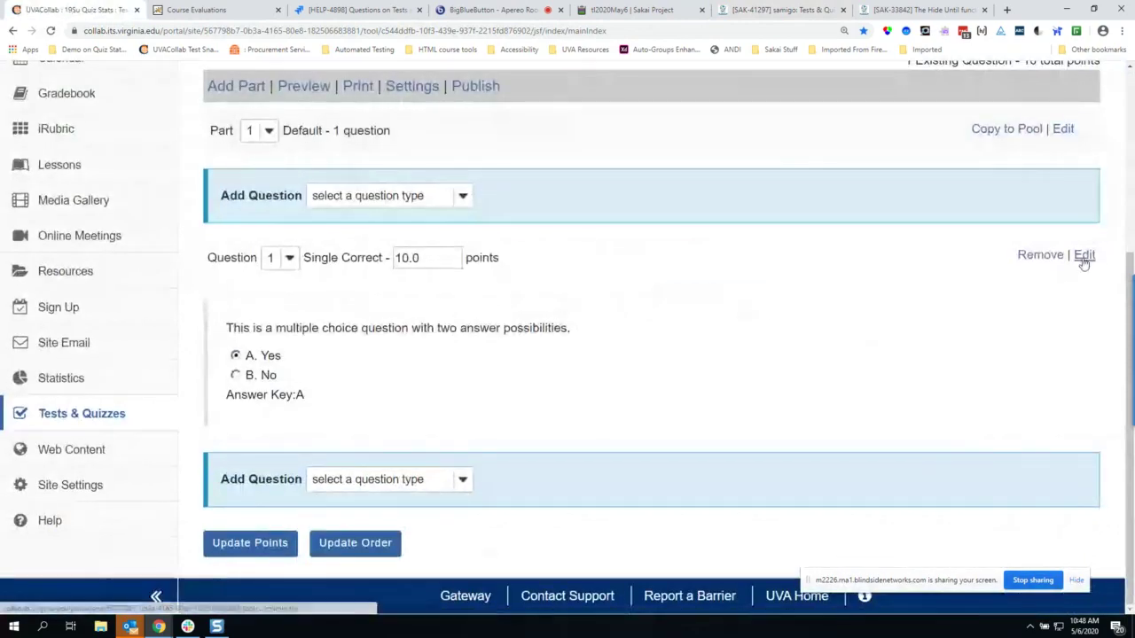
{"action": "left_click", "coordinate": [1083, 258]}
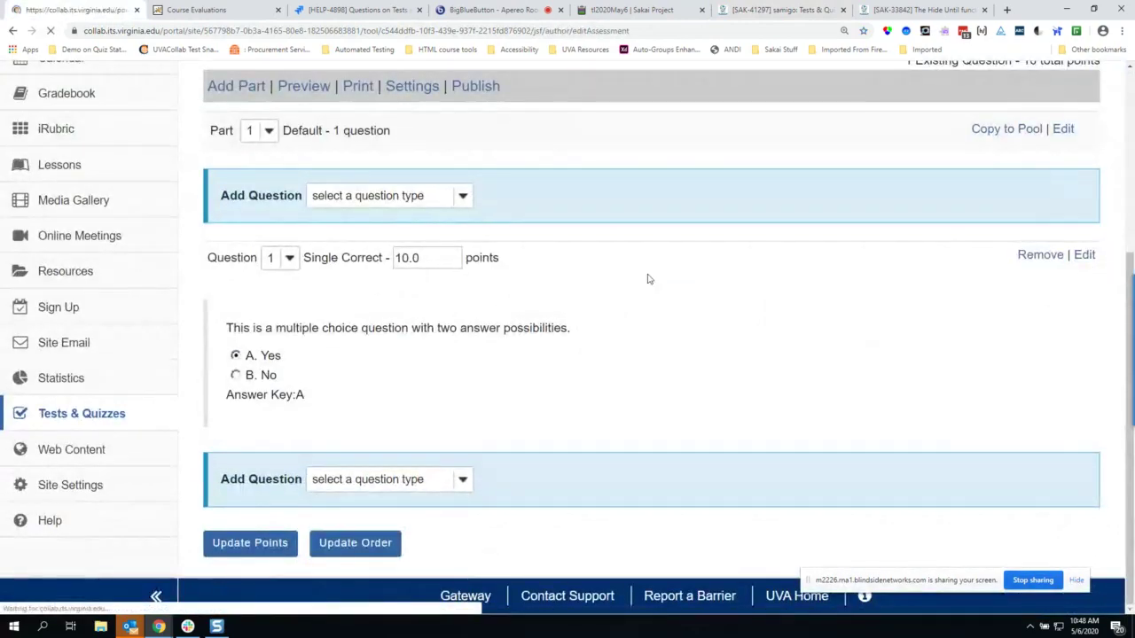
{"action": "scroll", "coordinate": [610, 308], "scroll_direction": "down", "scroll_amount": 4}
{"action": "scroll", "coordinate": [615, 310], "scroll_direction": "down", "scroll_amount": 1}
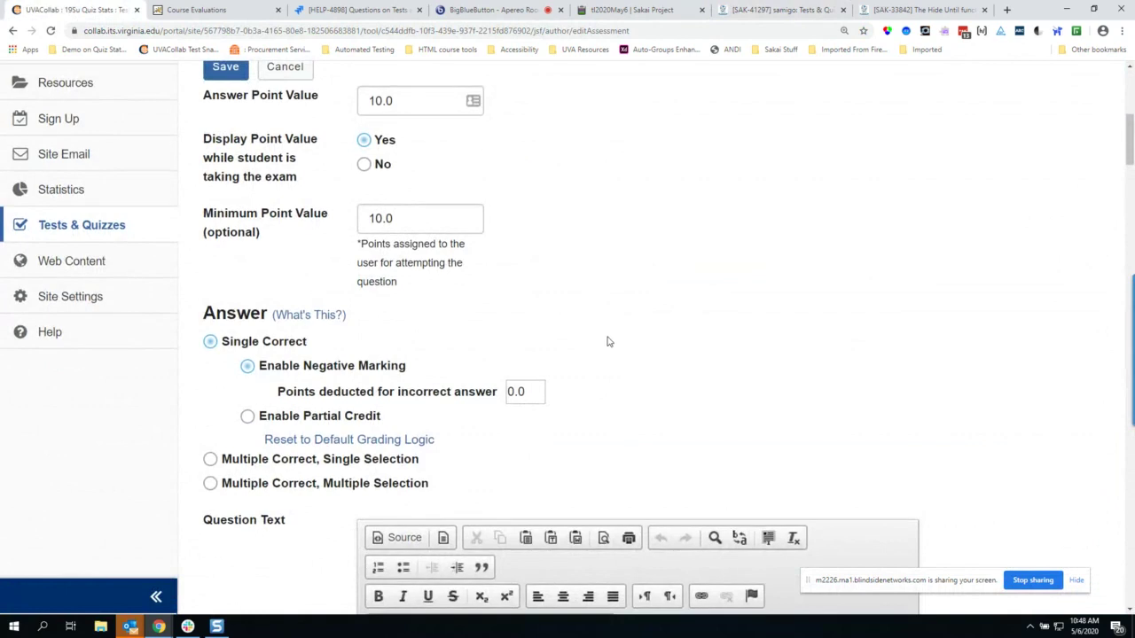
{"action": "scroll", "coordinate": [608, 340], "scroll_direction": "down", "scroll_amount": 10}
{"action": "scroll", "coordinate": [545, 359], "scroll_direction": "down", "scroll_amount": 8}
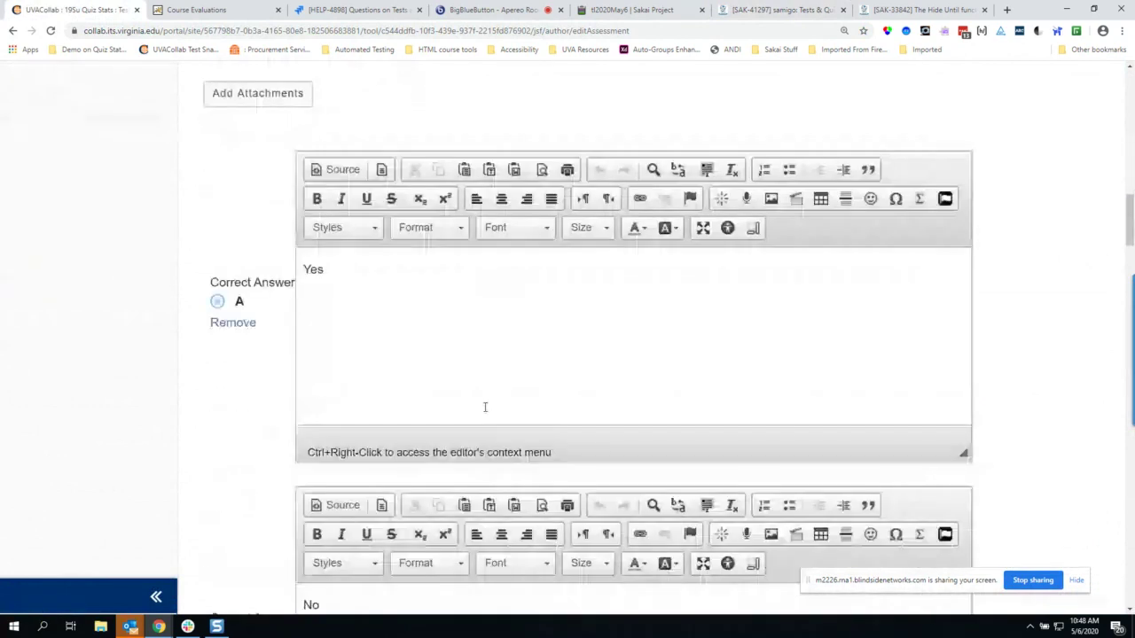
{"action": "scroll", "coordinate": [426, 444], "scroll_direction": "down", "scroll_amount": 18}
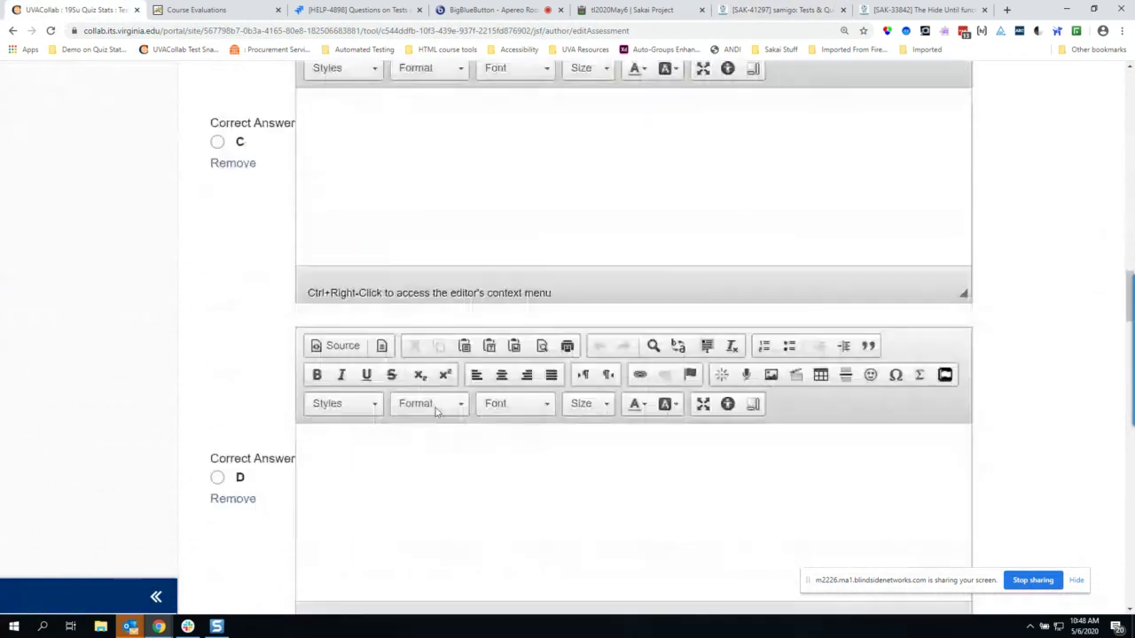
{"action": "scroll", "coordinate": [377, 433], "scroll_direction": "down", "scroll_amount": 12}
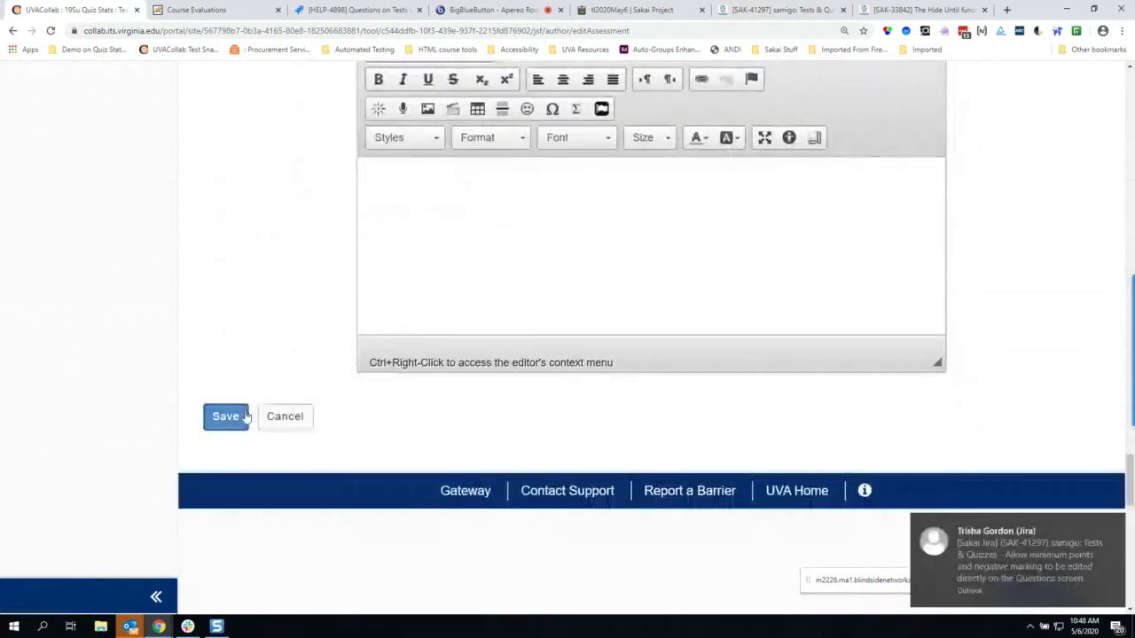
{"action": "left_click", "coordinate": [220, 415]}
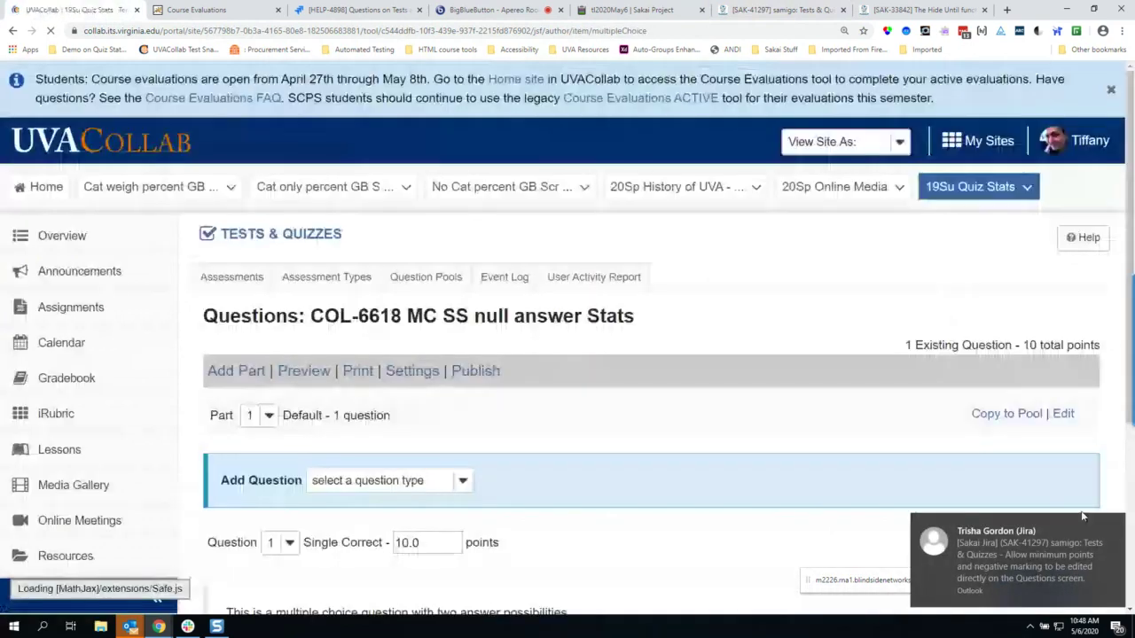
Set question 1's point value to 5 directly on the Questions screen and update the points.
{"action": "scroll", "coordinate": [875, 426], "scroll_direction": "down", "scroll_amount": 4}
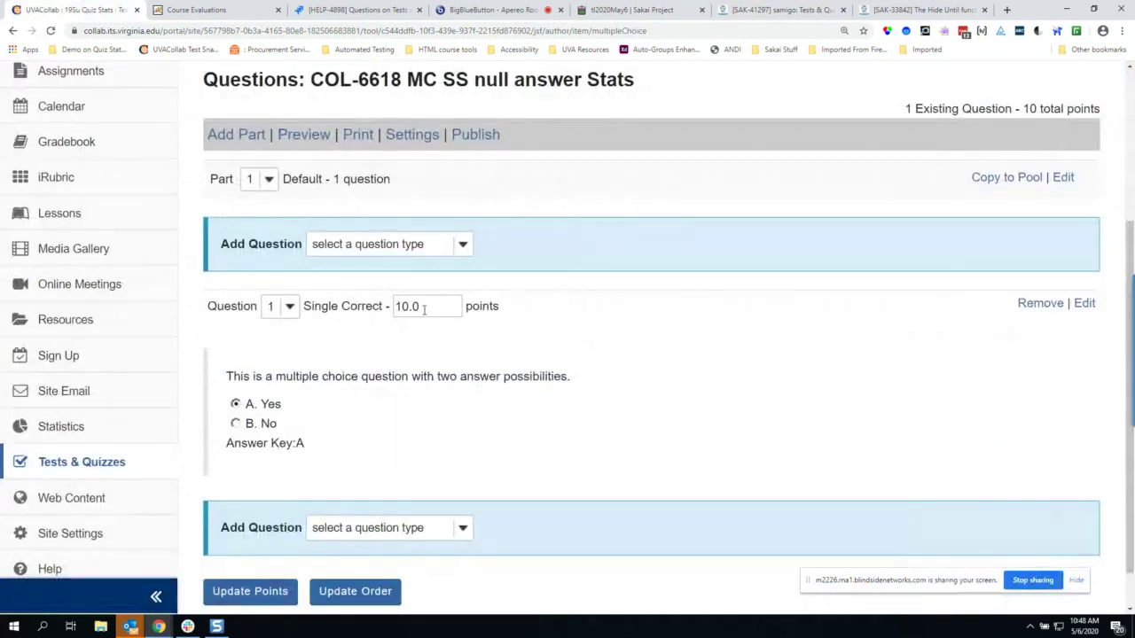
{"action": "left_click_drag", "start_coordinate": [417, 308], "coordinate": [368, 308]}
{"action": "type", "text": "5"}
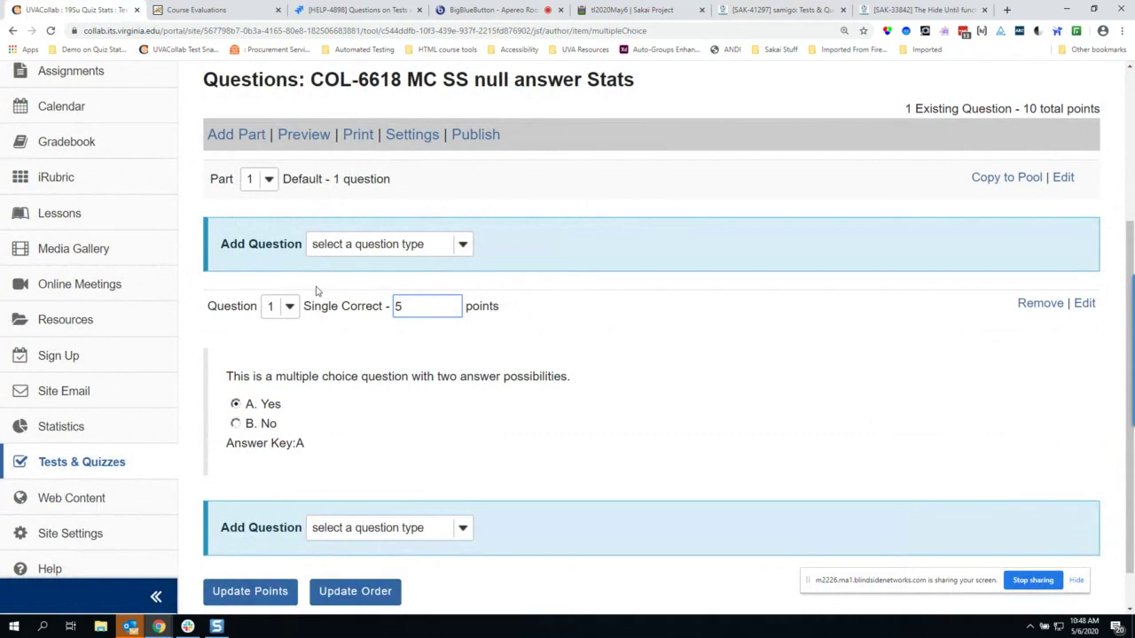
{"action": "left_click", "coordinate": [287, 591]}
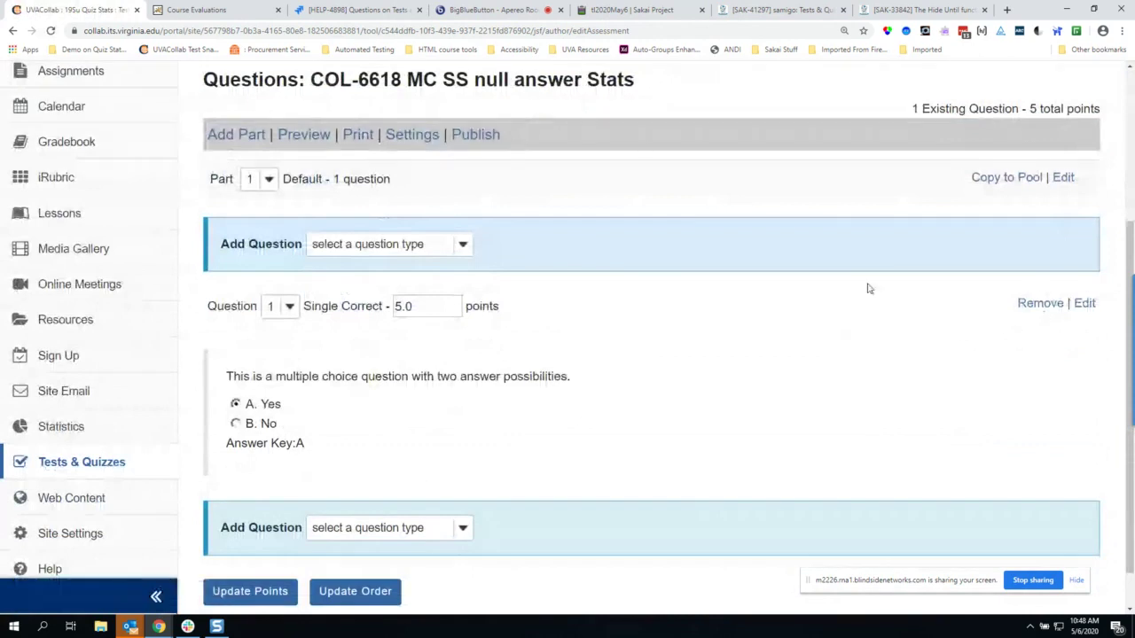
Reopen question 1 for editing, compare its answer and minimum point values, and save it.
{"action": "left_click", "coordinate": [1085, 303]}
{"action": "scroll", "coordinate": [710, 306], "scroll_direction": "down", "scroll_amount": 4}
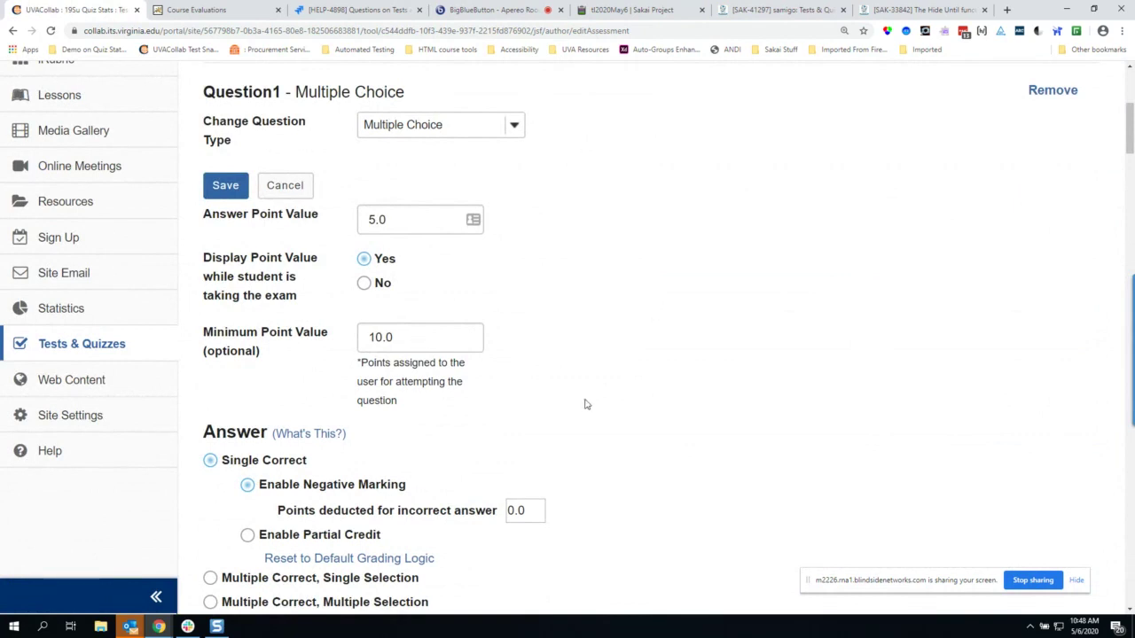
{"action": "scroll", "coordinate": [1077, 256], "scroll_direction": "down", "scroll_amount": 5}
{"action": "scroll", "coordinate": [1128, 193], "scroll_direction": "down", "scroll_amount": 10}
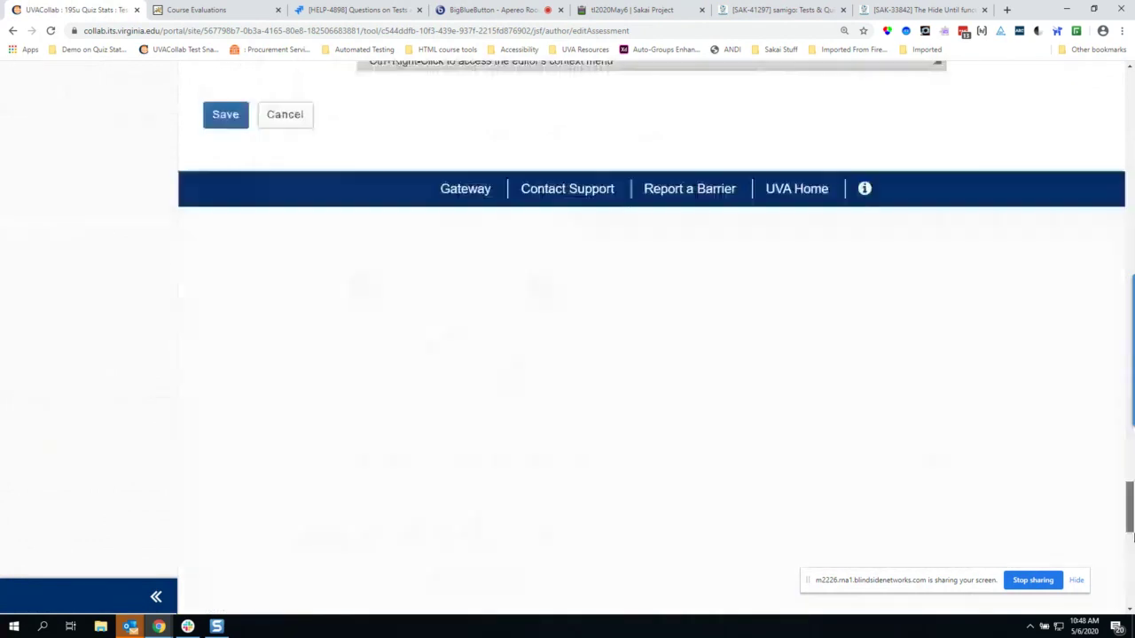
{"action": "scroll", "coordinate": [388, 430], "scroll_direction": "up", "scroll_amount": 3}
{"action": "left_click", "coordinate": [244, 412]}
{"action": "scroll", "coordinate": [500, 435], "scroll_direction": "down", "scroll_amount": 2}
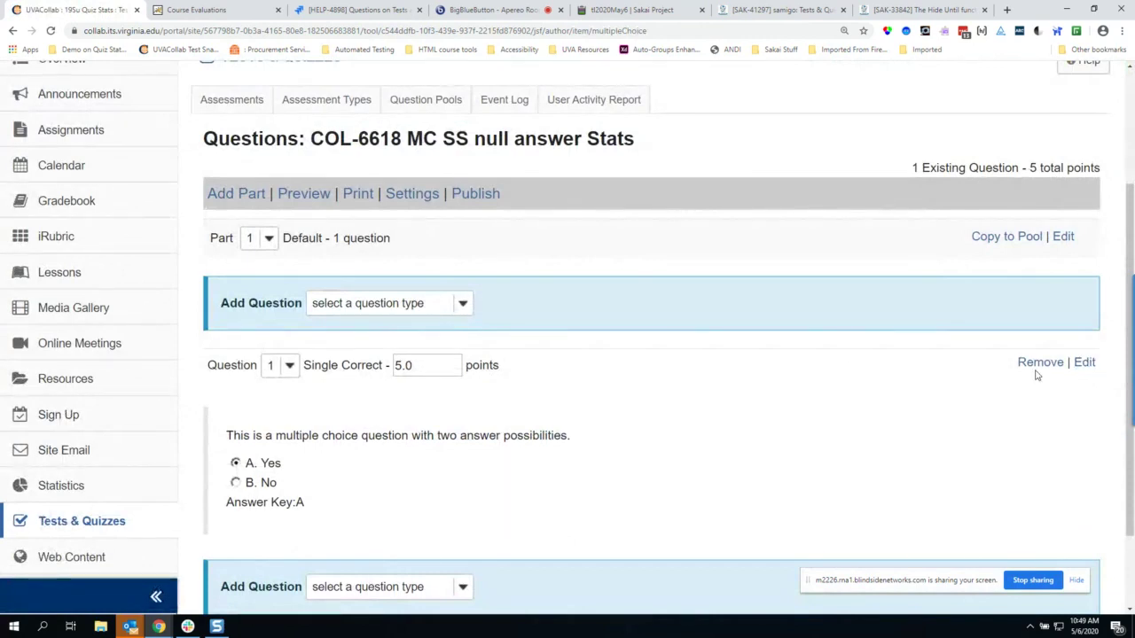
Switch to issue SAK-41297, examine the special scoring mock-up in its test plan enlarged, and close the preview.
{"action": "left_click", "coordinate": [1118, 524]}
{"action": "left_click", "coordinate": [759, 17]}
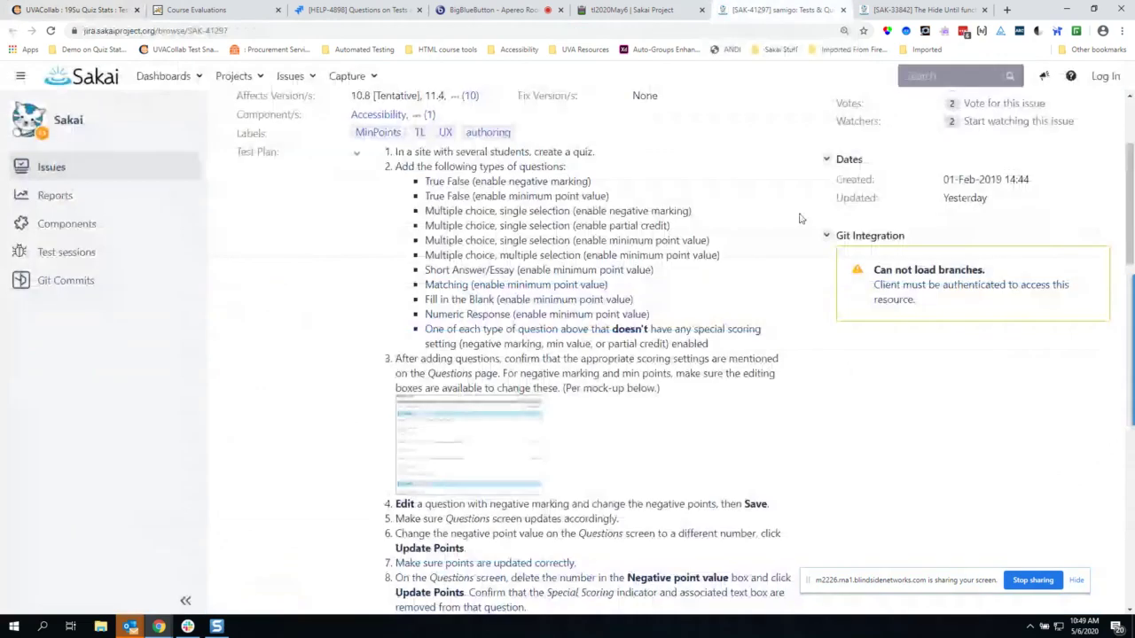
{"action": "left_click", "coordinate": [504, 445]}
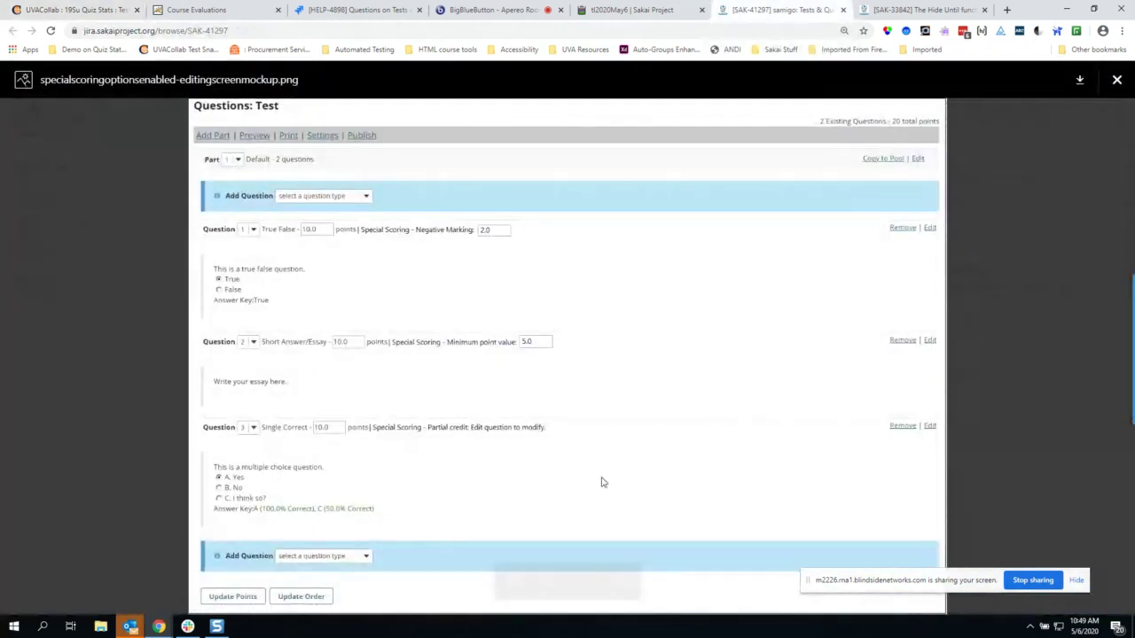
{"action": "left_click", "coordinate": [548, 584]}
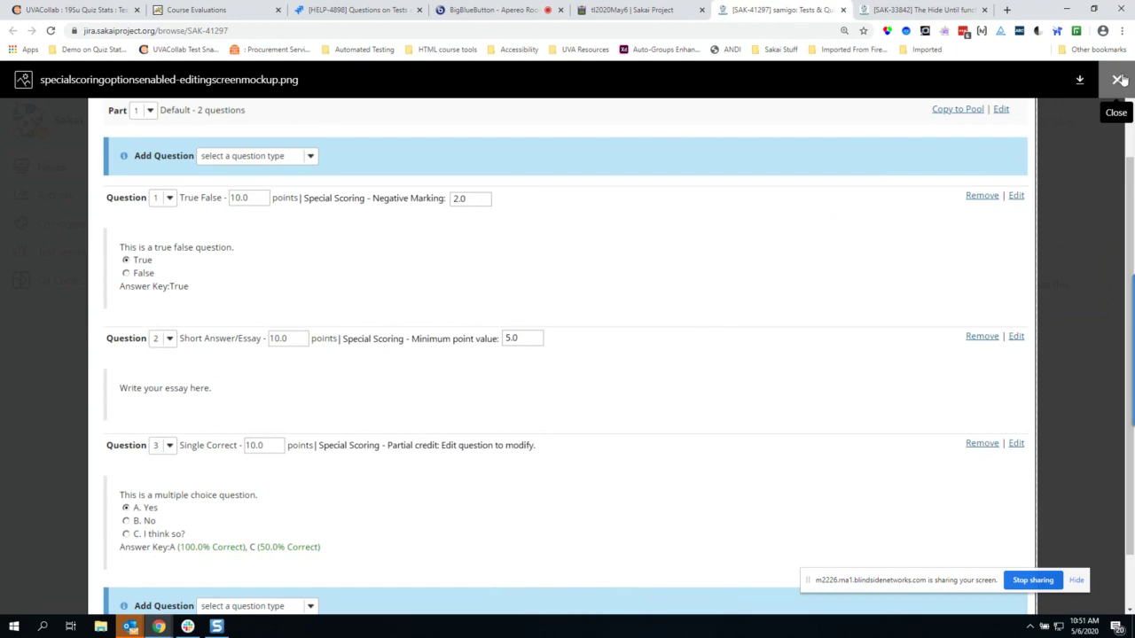
{"action": "left_click", "coordinate": [1120, 80]}
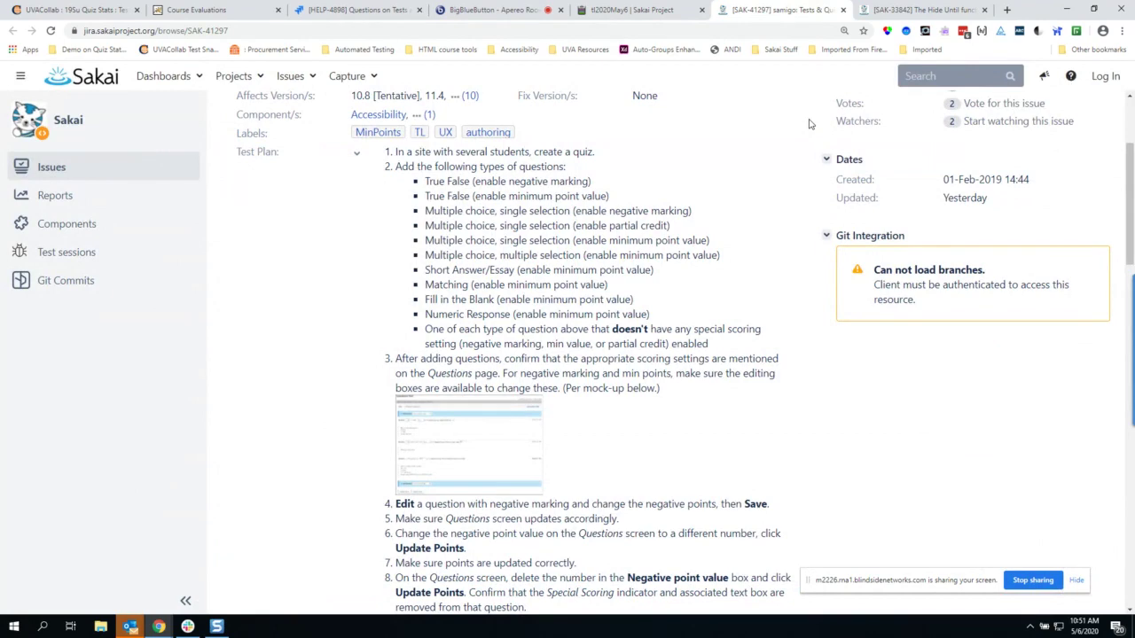
Close the SAK-33842 issue and open issue SAK-43565 from the tl2020May6 page.
{"action": "left_click", "coordinate": [984, 10]}
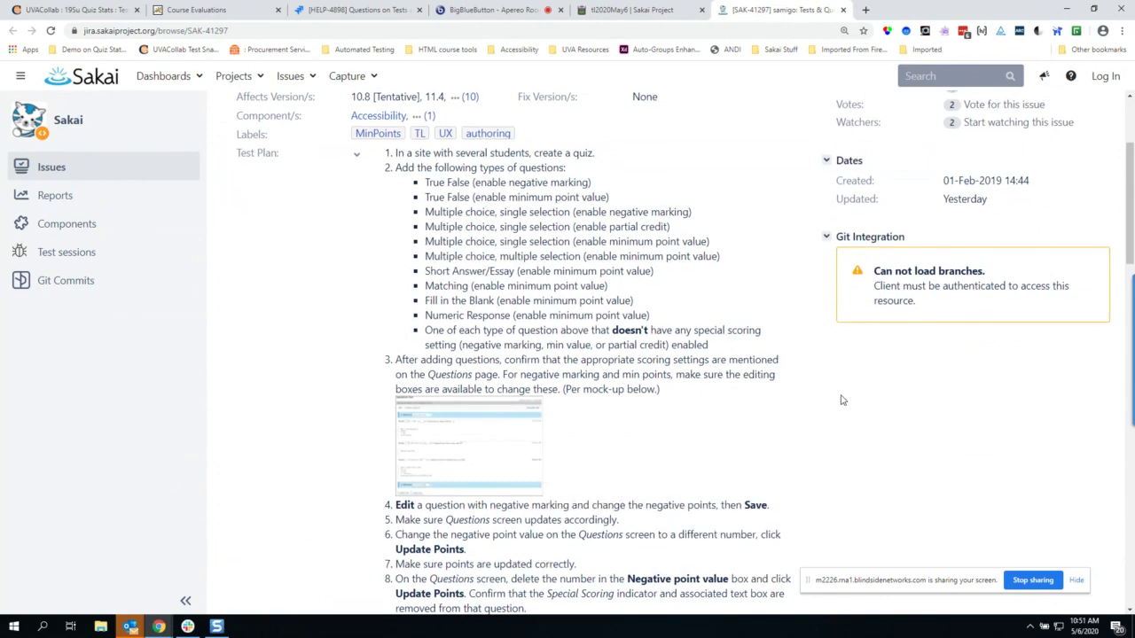
{"action": "scroll", "coordinate": [843, 401], "scroll_direction": "up", "scroll_amount": 1}
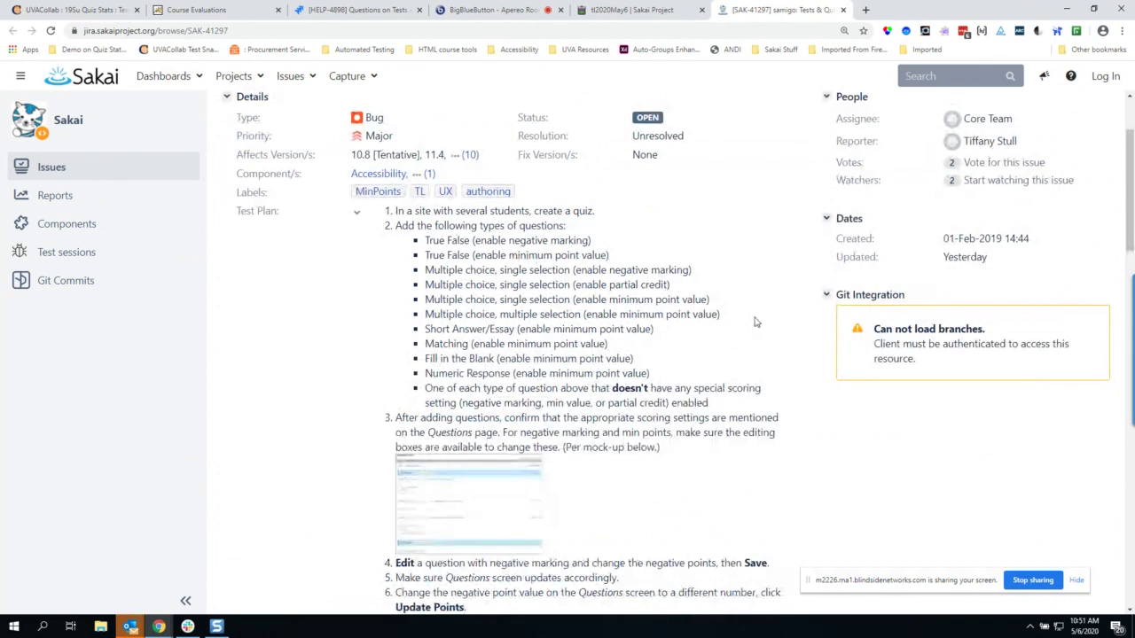
{"action": "left_click", "coordinate": [625, 12]}
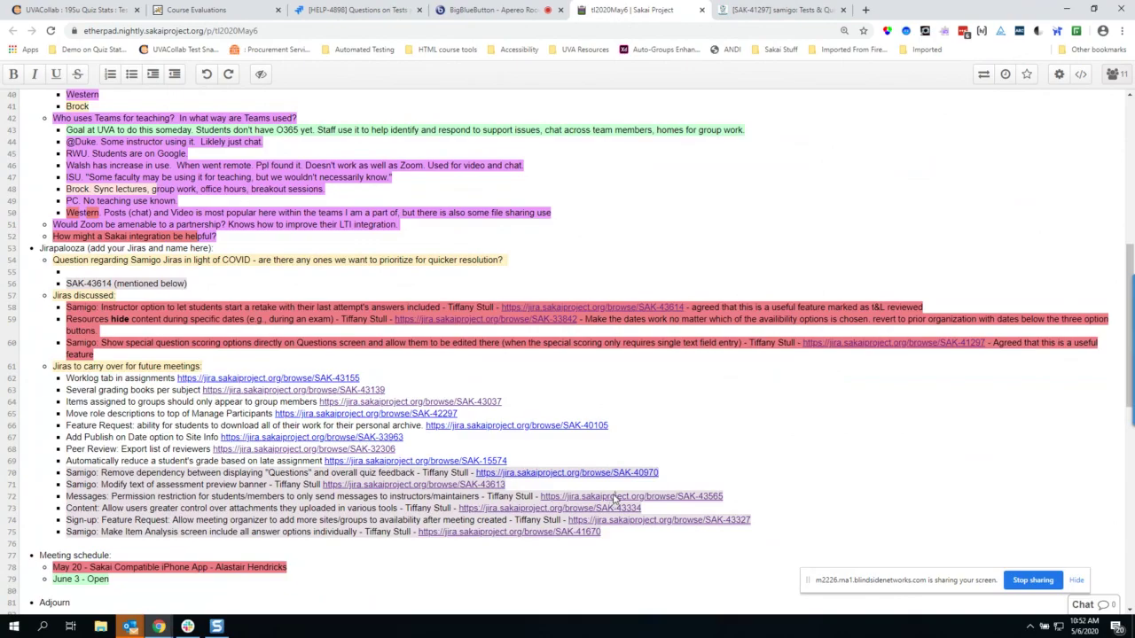
{"action": "left_click", "coordinate": [615, 501]}
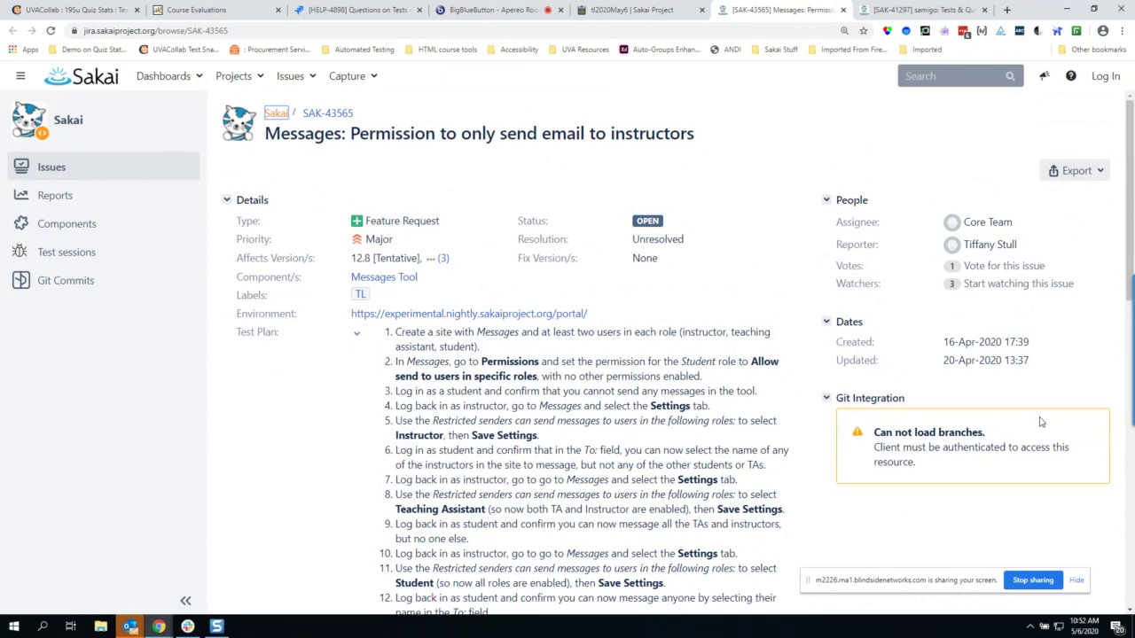
Read through SAK-43565's test plan, feature description and comments on the proposed Messages permission.
{"action": "scroll", "coordinate": [1041, 421], "scroll_direction": "down", "scroll_amount": 2}
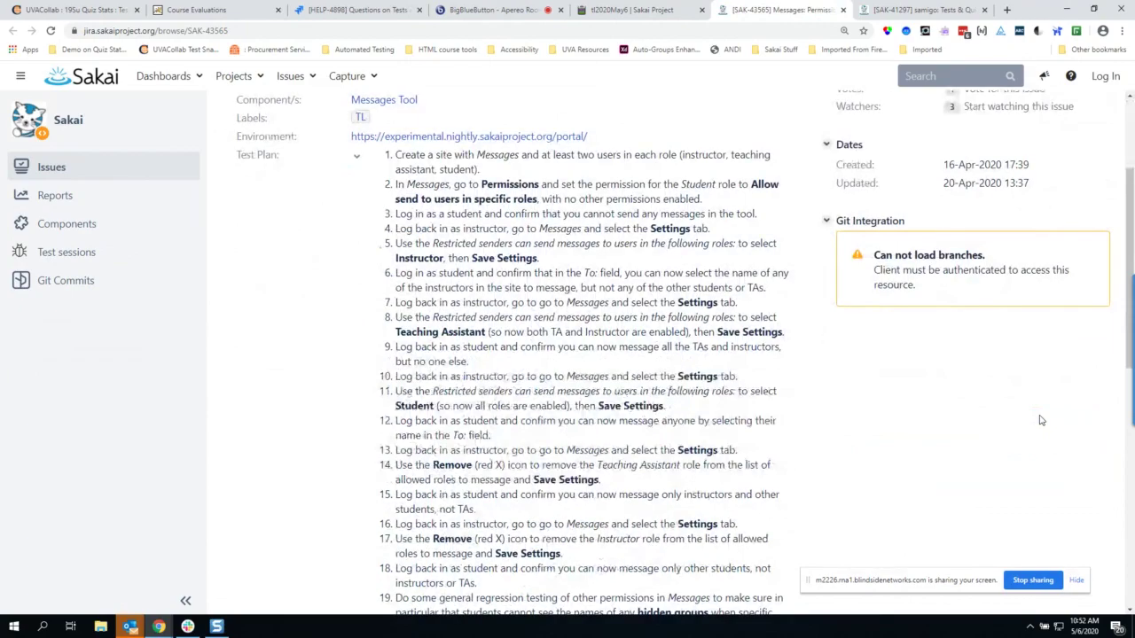
{"action": "scroll", "coordinate": [1041, 421], "scroll_direction": "down", "scroll_amount": 1}
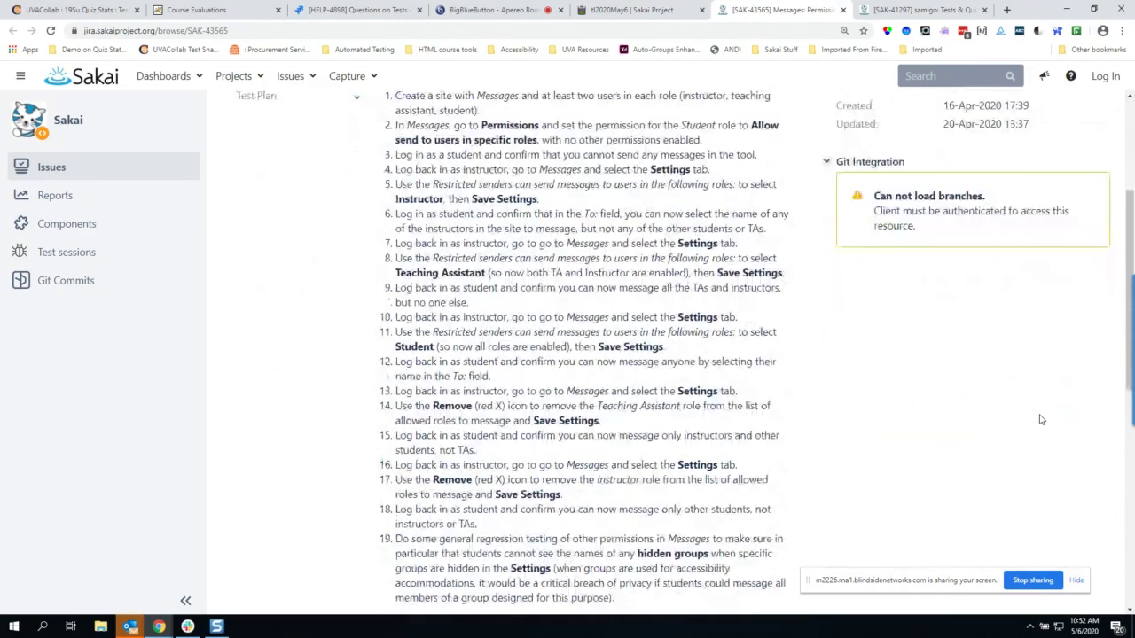
{"action": "scroll", "coordinate": [1042, 420], "scroll_direction": "down", "scroll_amount": 2}
{"action": "scroll", "coordinate": [1042, 420], "scroll_direction": "down", "scroll_amount": 3}
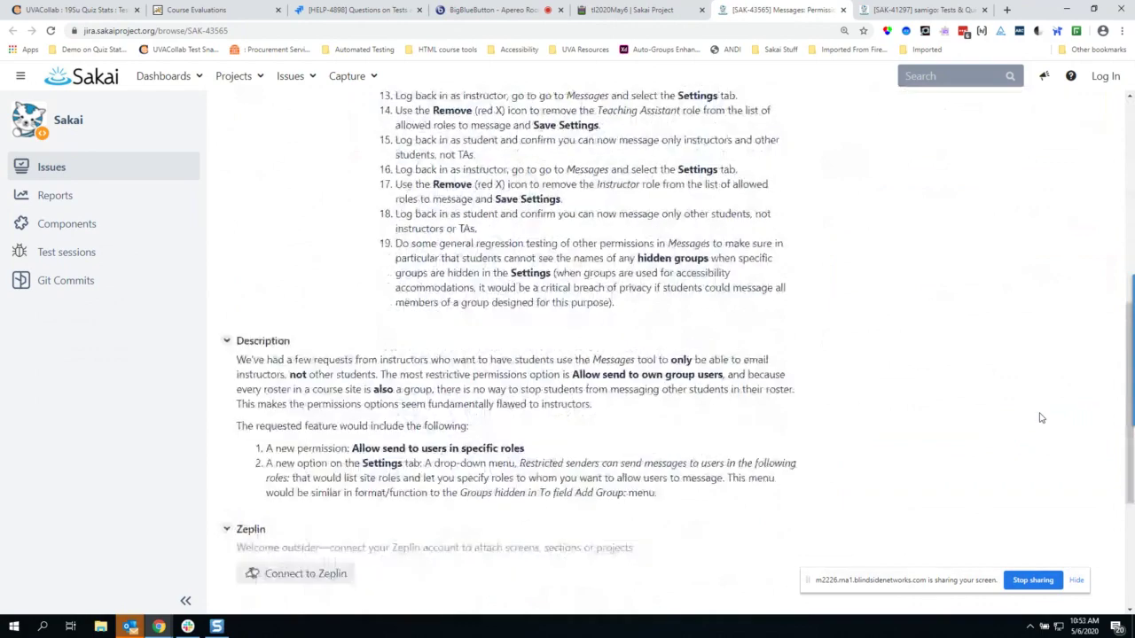
{"action": "scroll", "coordinate": [1041, 417], "scroll_direction": "down", "scroll_amount": 1}
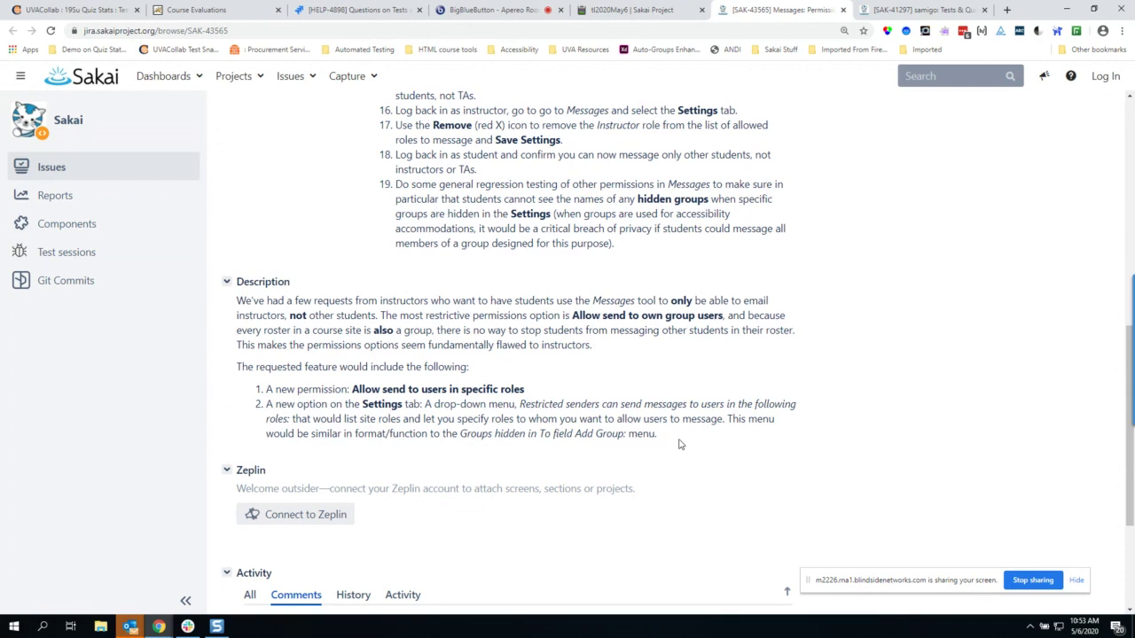
{"action": "scroll", "coordinate": [678, 445], "scroll_direction": "down", "scroll_amount": 1}
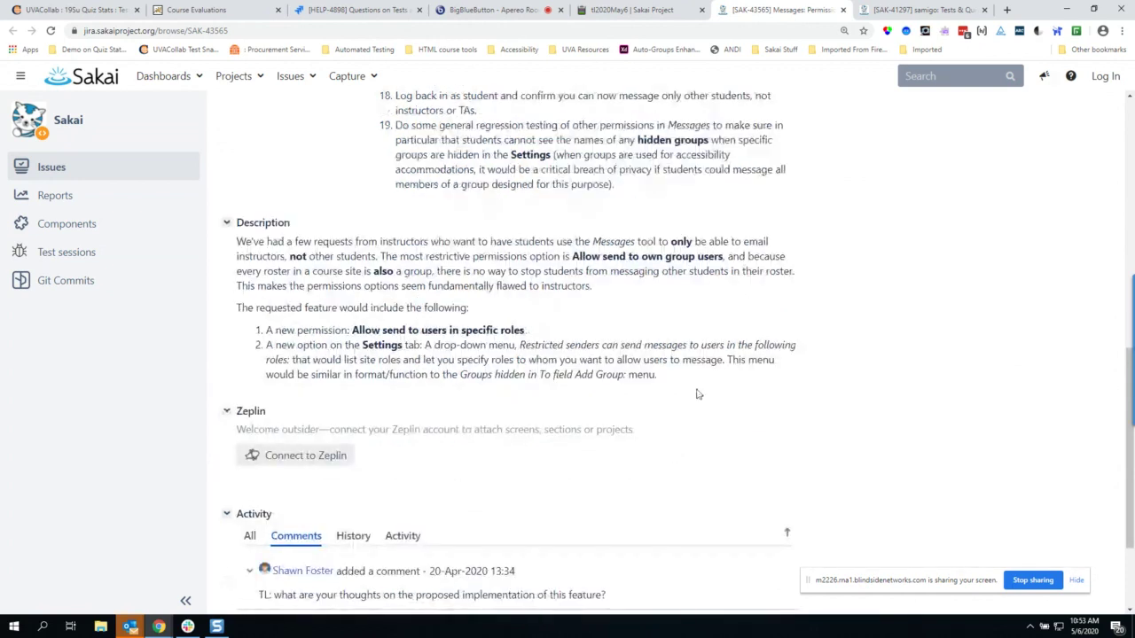
{"action": "scroll", "coordinate": [691, 395], "scroll_direction": "down", "scroll_amount": 1}
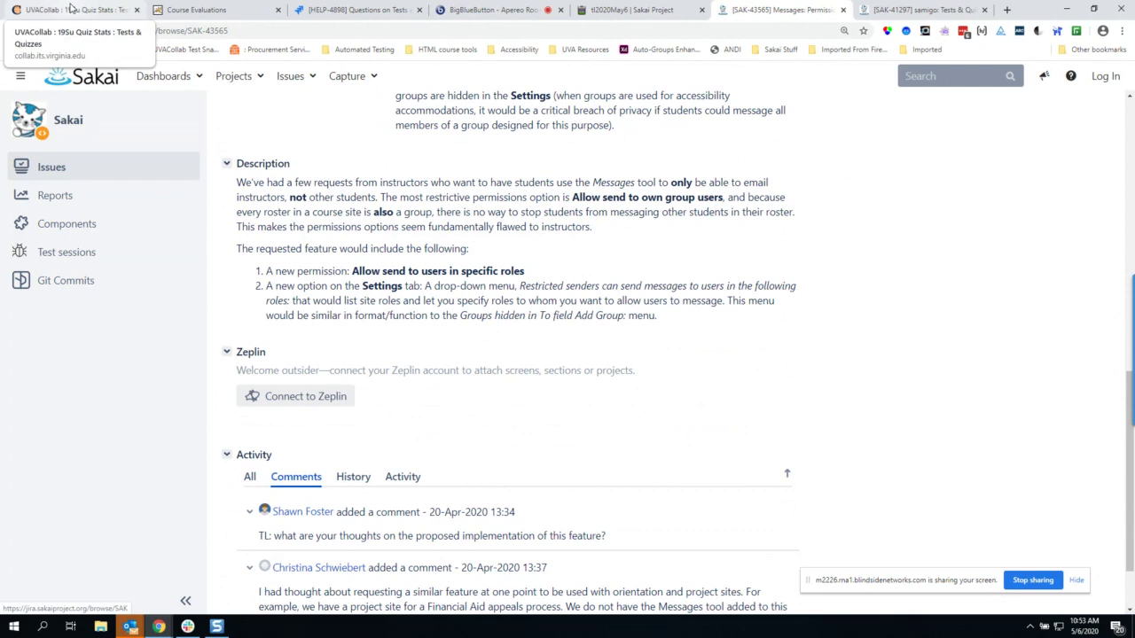
Switch to UVACollab and open the 19Su ALL the tools! site by searching the site list for "all".
{"action": "left_click", "coordinate": [71, 8]}
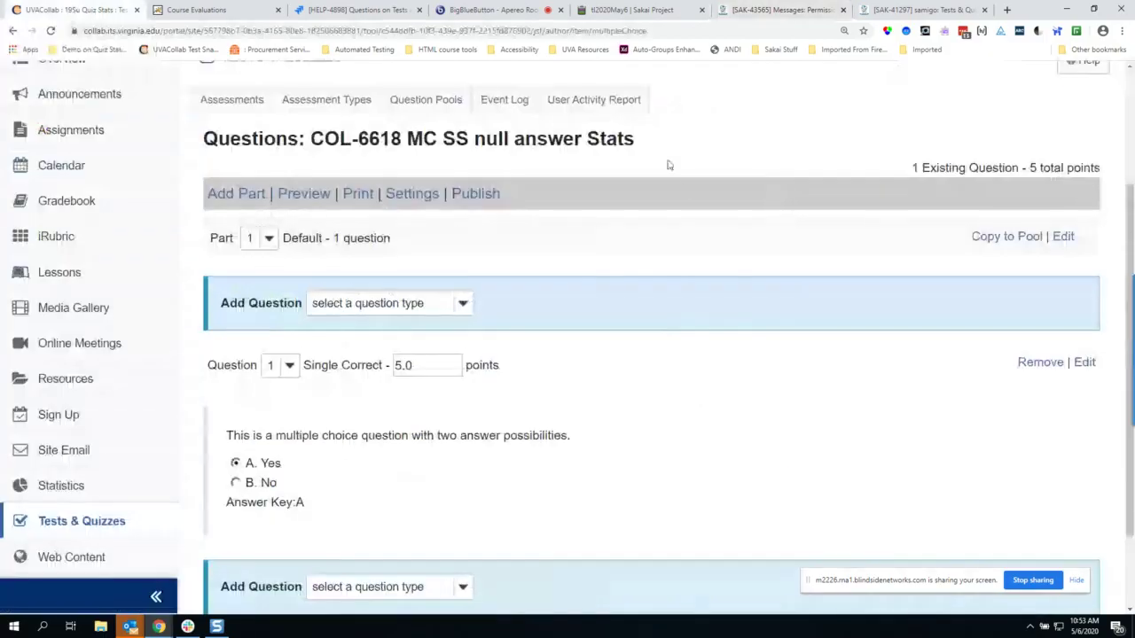
{"action": "scroll", "coordinate": [727, 204], "scroll_direction": "up", "scroll_amount": 2}
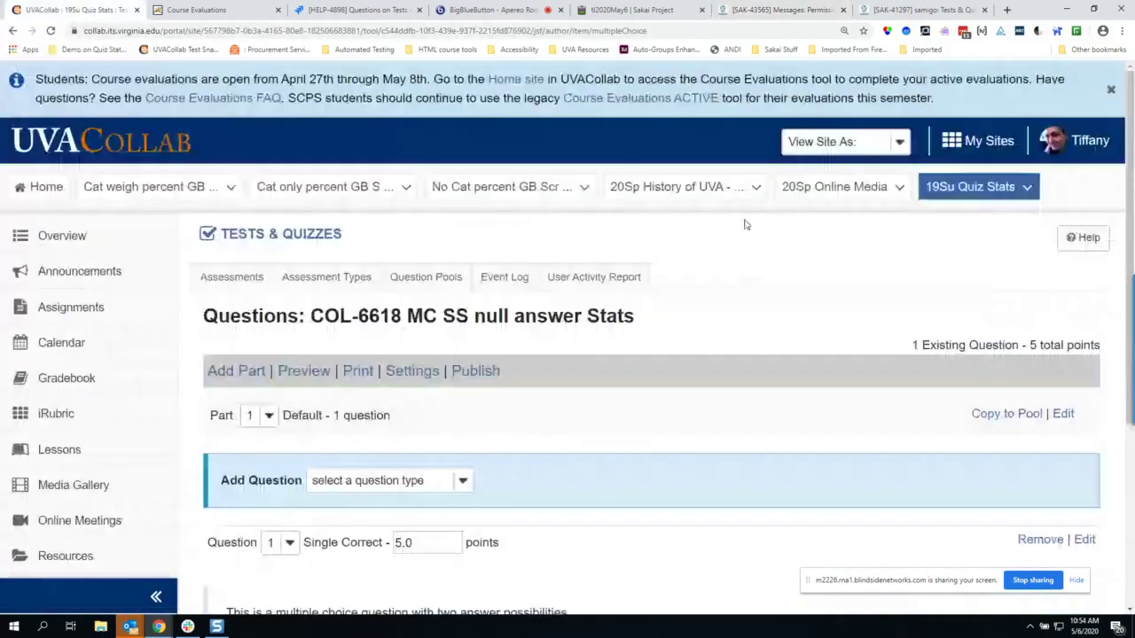
{"action": "left_click", "coordinate": [978, 142]}
{"action": "type", "text": "all"}
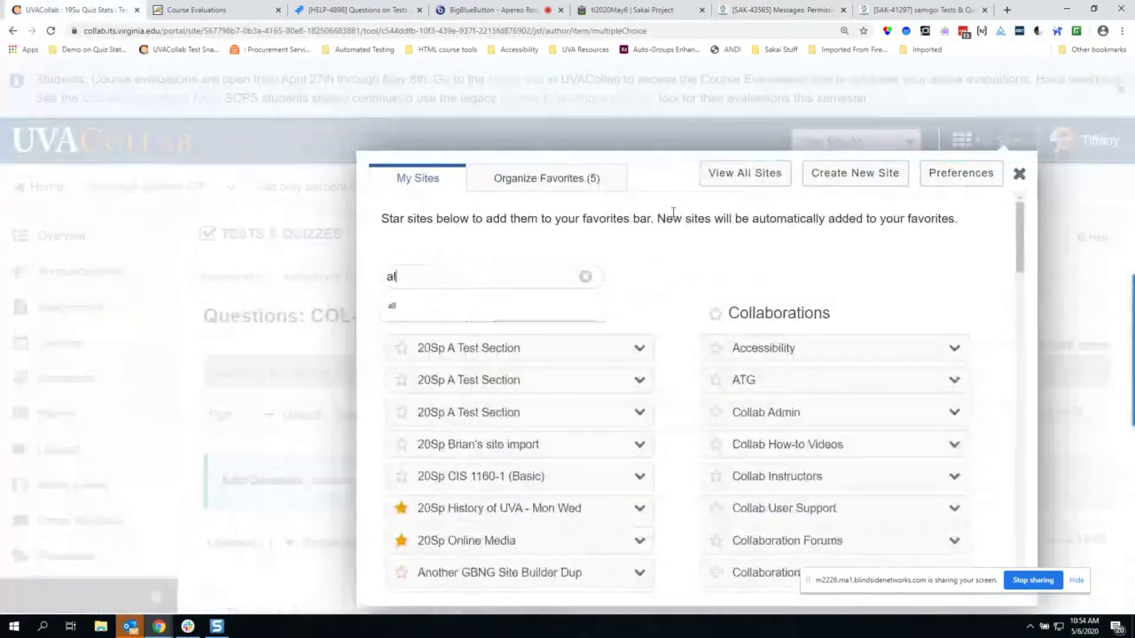
{"action": "left_click", "coordinate": [527, 370]}
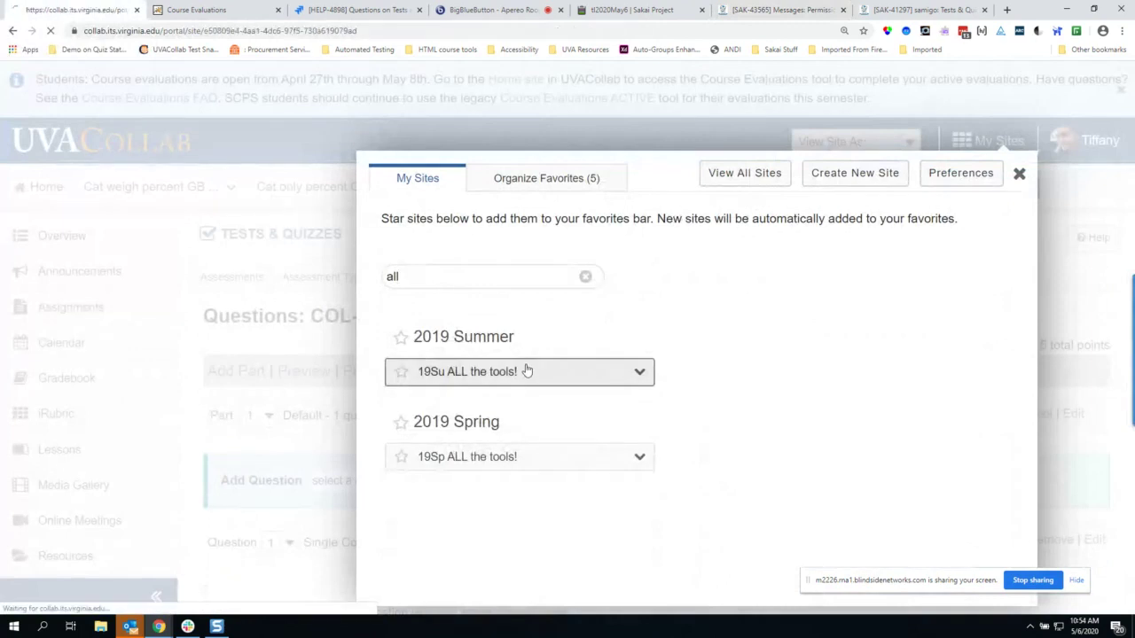
Open the site's Messages tool and examine its role permissions table.
{"action": "scroll", "coordinate": [292, 349], "scroll_direction": "down", "scroll_amount": 3}
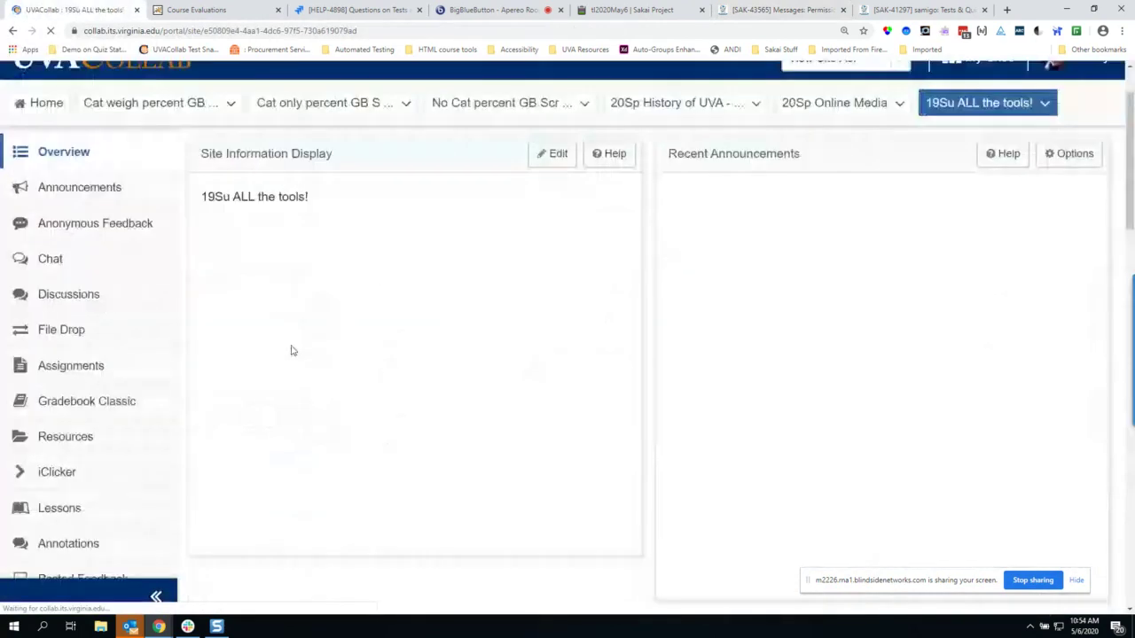
{"action": "scroll", "coordinate": [287, 354], "scroll_direction": "down", "scroll_amount": 3}
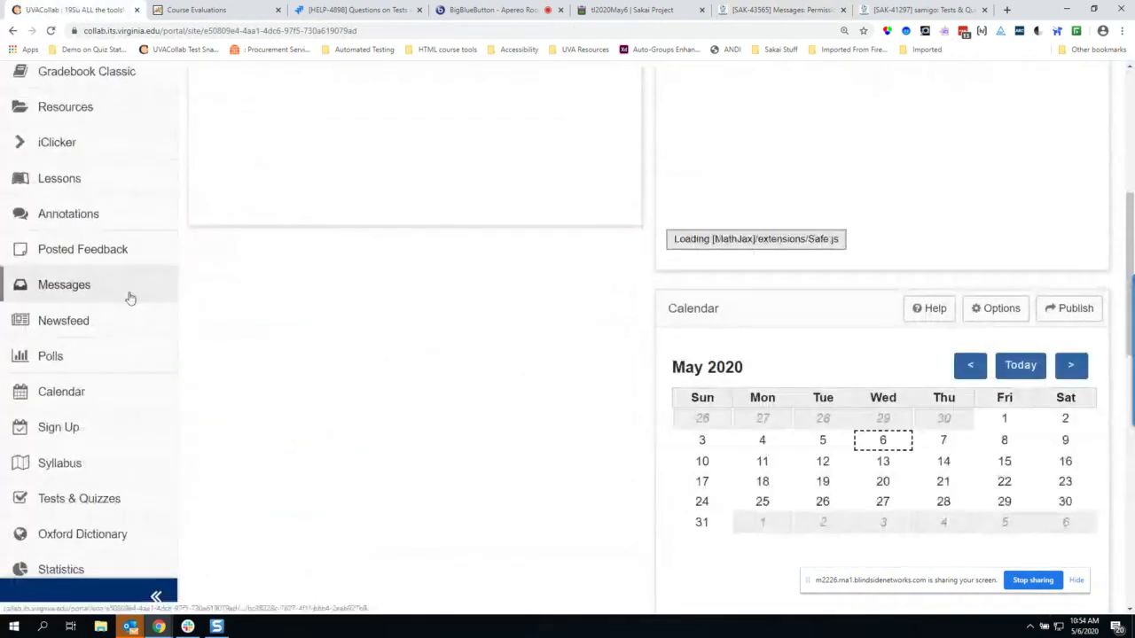
{"action": "left_click", "coordinate": [129, 297]}
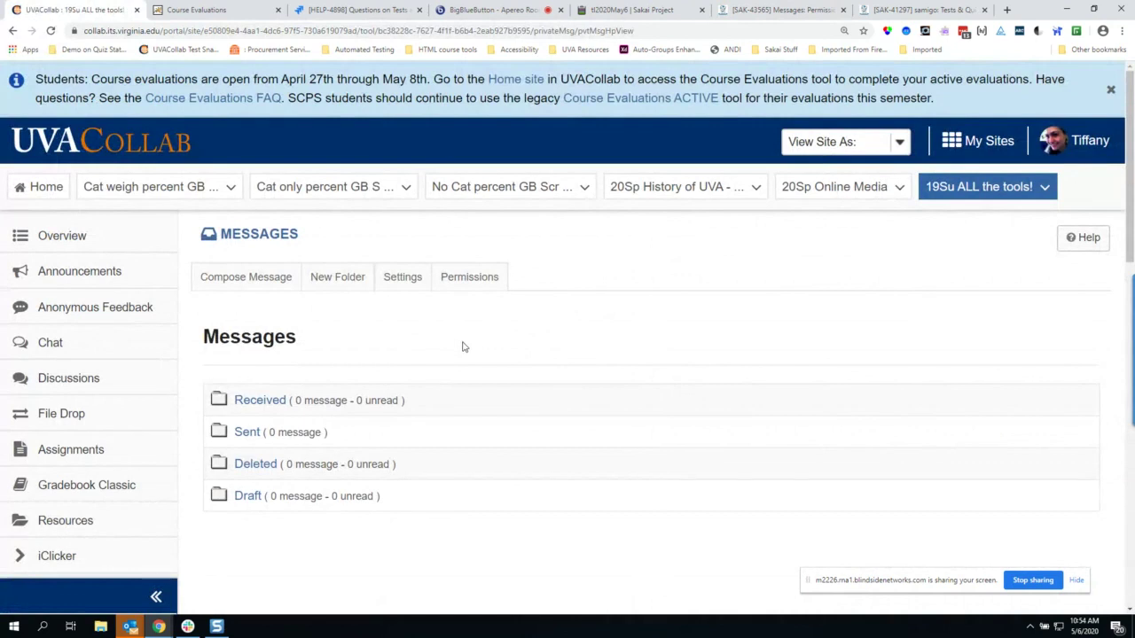
{"action": "left_click", "coordinate": [456, 282]}
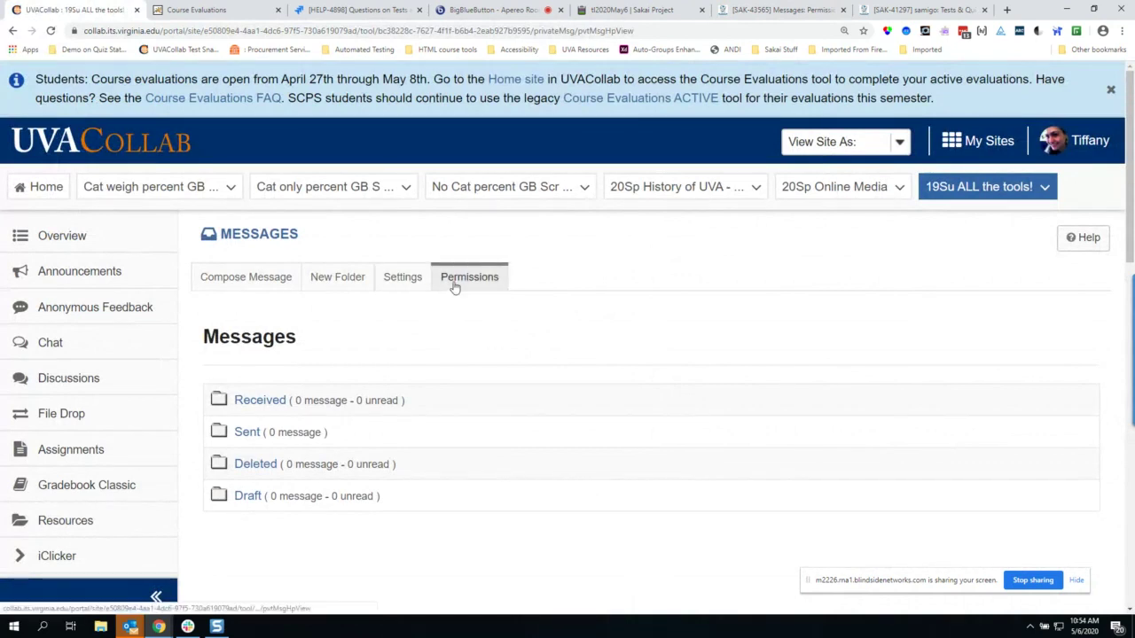
{"action": "scroll", "coordinate": [577, 271], "scroll_direction": "down", "scroll_amount": 2}
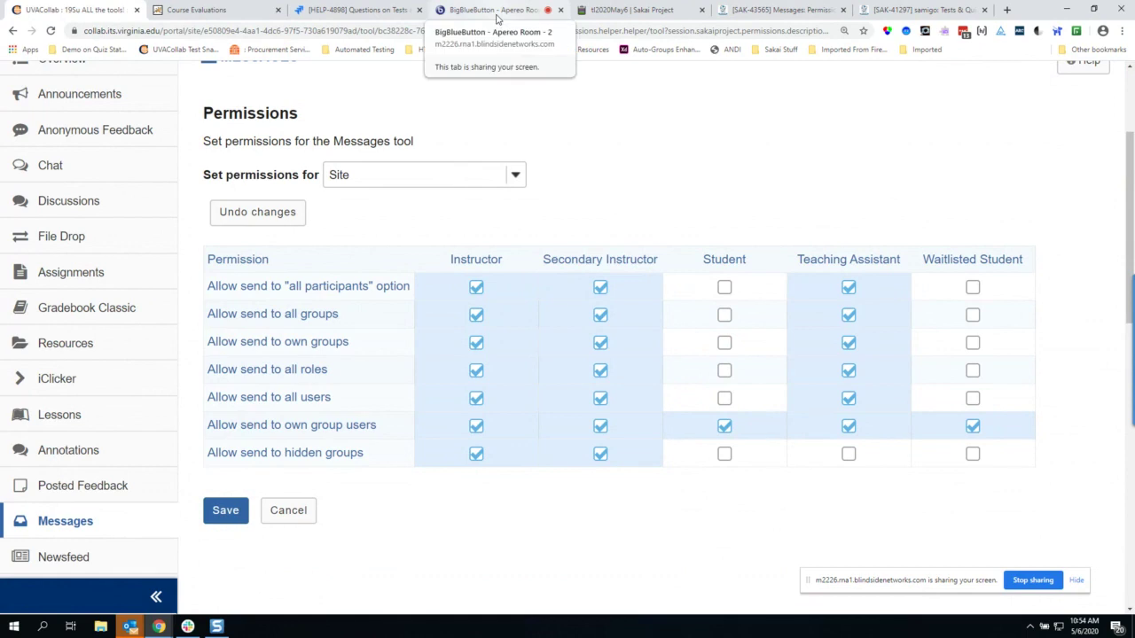
Recheck the SAK-43565 description, return to UVACollab, and view the Messages permissions for the 19Su CIS 1030-1 (UNKX) group.
{"action": "left_click", "coordinate": [807, 12]}
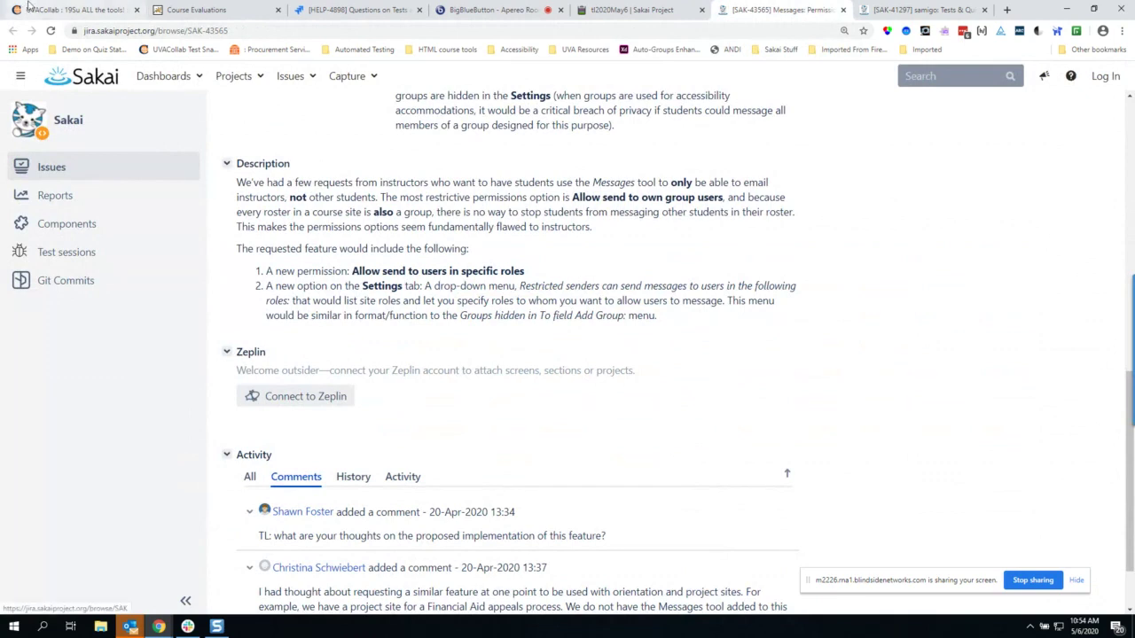
{"action": "left_click", "coordinate": [56, 7]}
{"action": "left_click", "coordinate": [446, 177]}
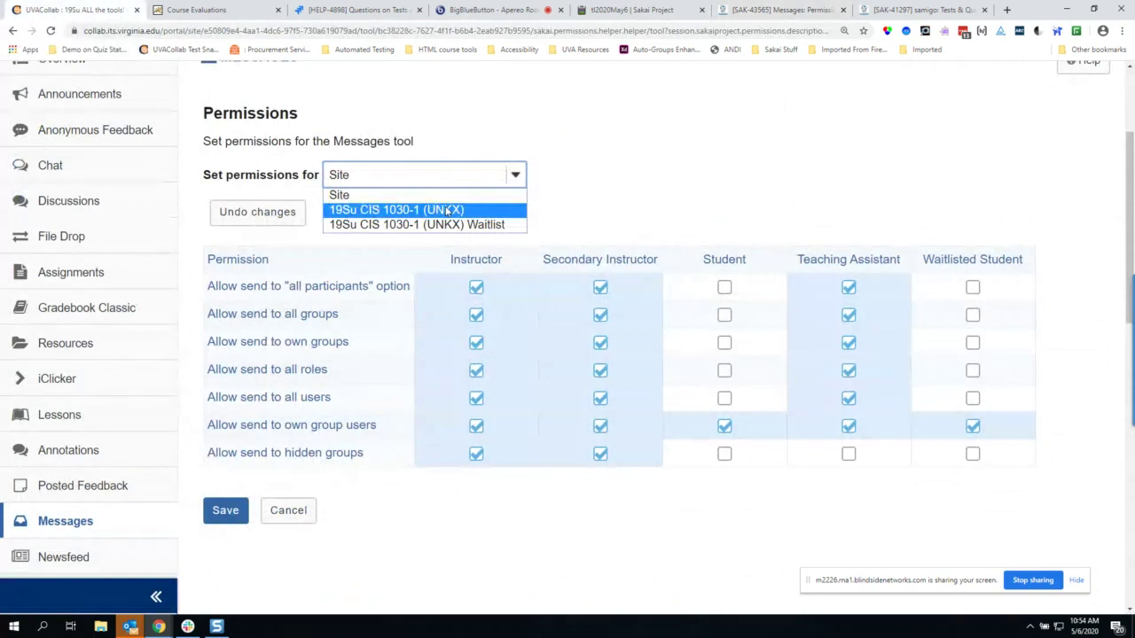
{"action": "left_click", "coordinate": [448, 210]}
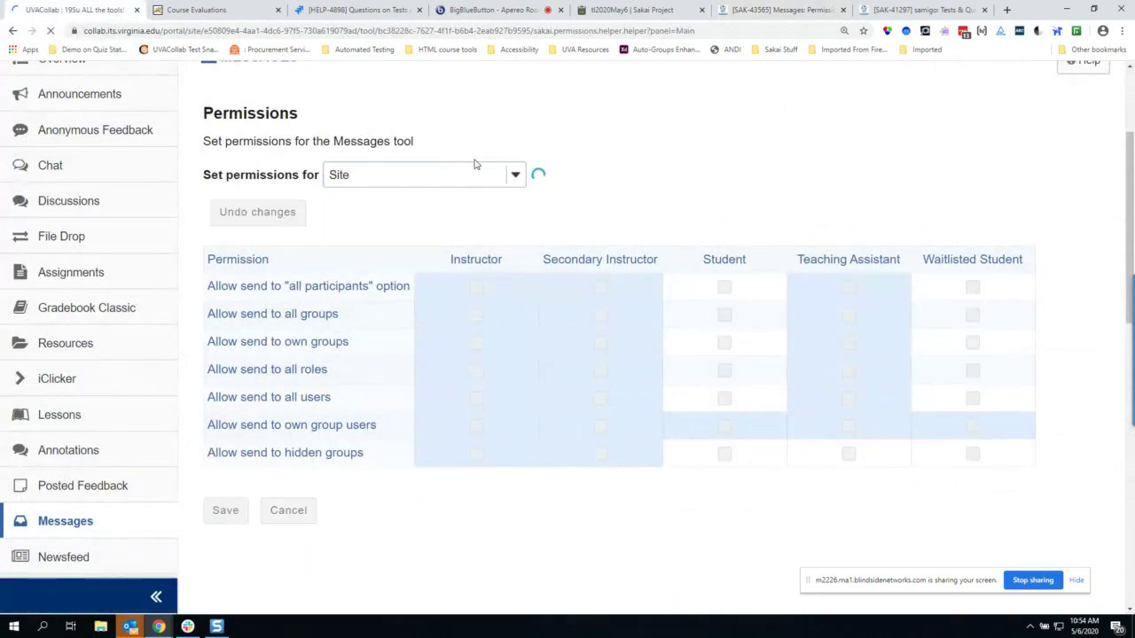
{"action": "scroll", "coordinate": [677, 246], "scroll_direction": "down", "scroll_amount": 3}
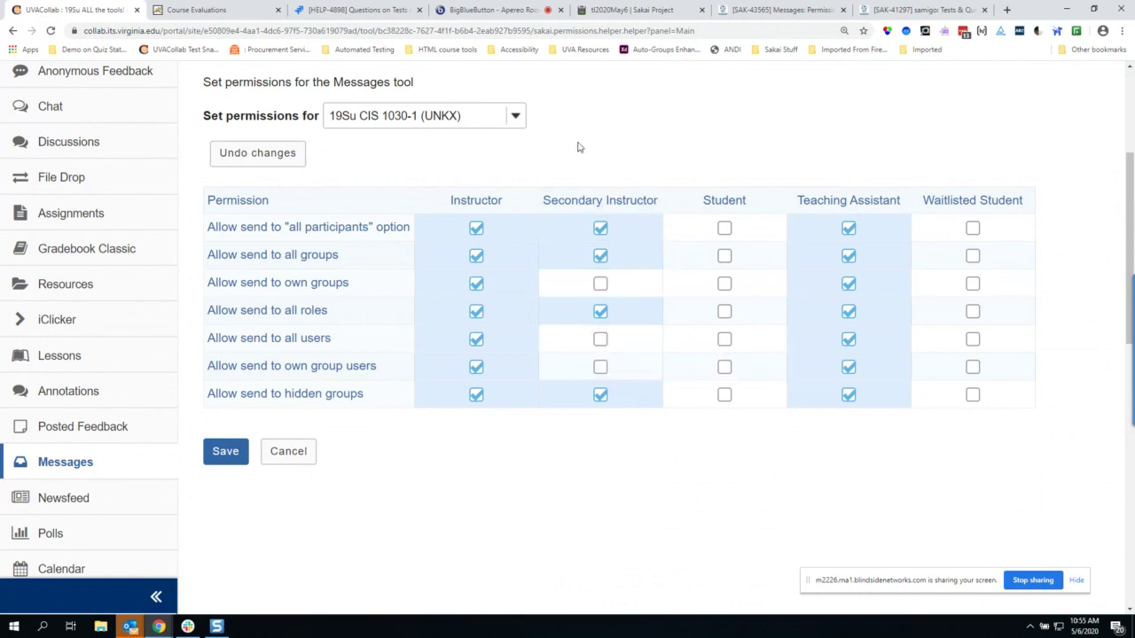
Switch the Messages permissions view back to Site and review the role settings.
{"action": "left_click", "coordinate": [524, 115]}
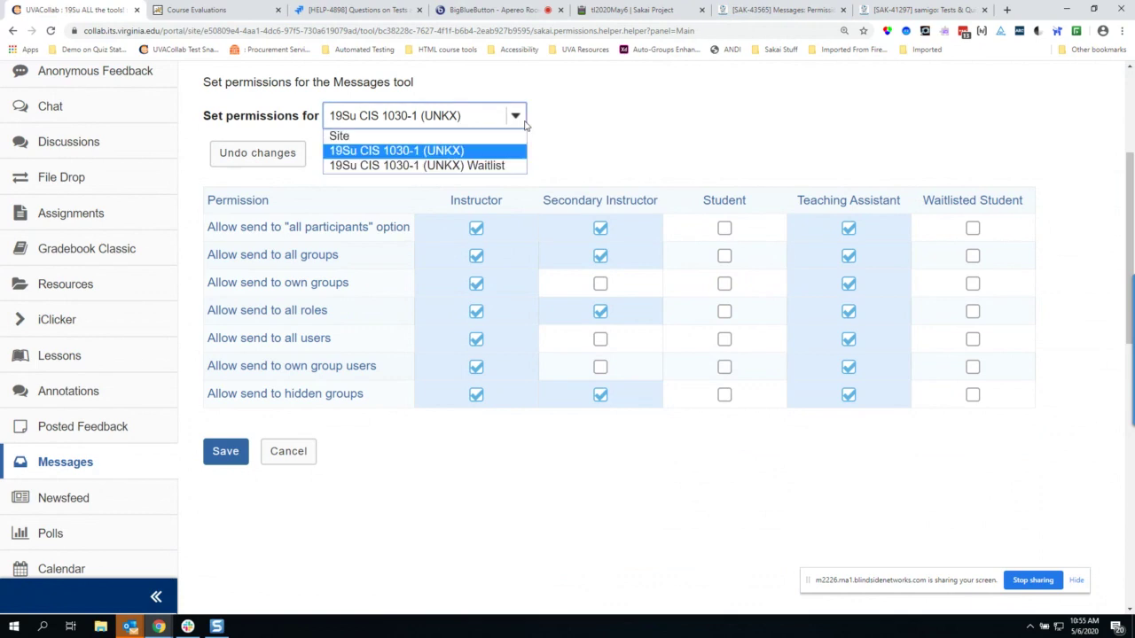
{"action": "key", "text": "Up"}
{"action": "key", "text": "Return"}
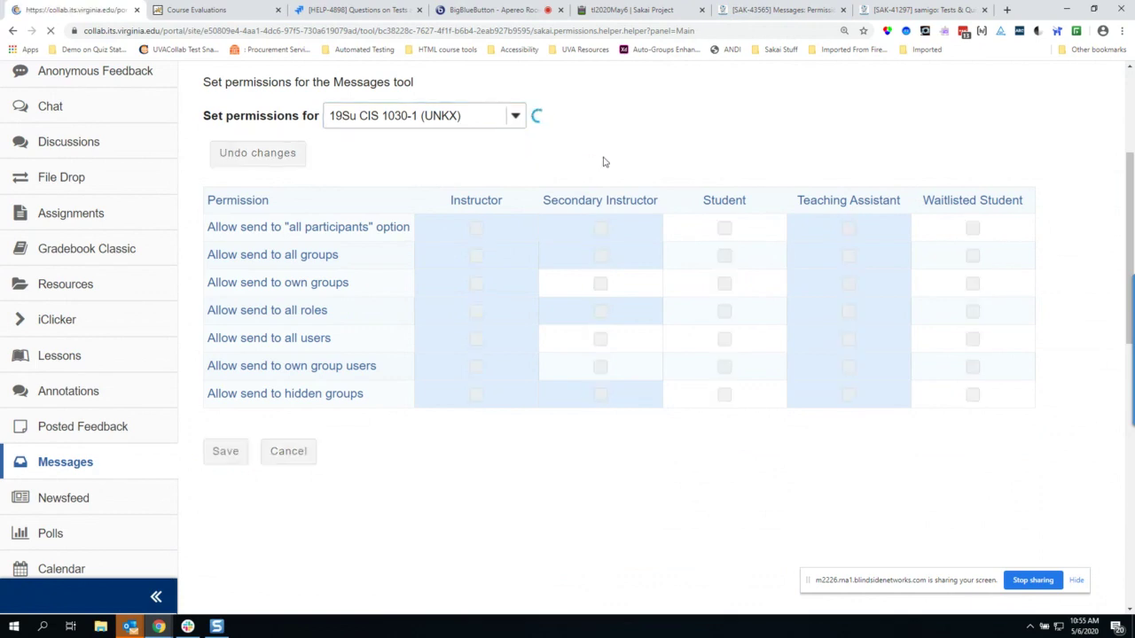
{"action": "scroll", "coordinate": [570, 255], "scroll_direction": "down", "scroll_amount": 2}
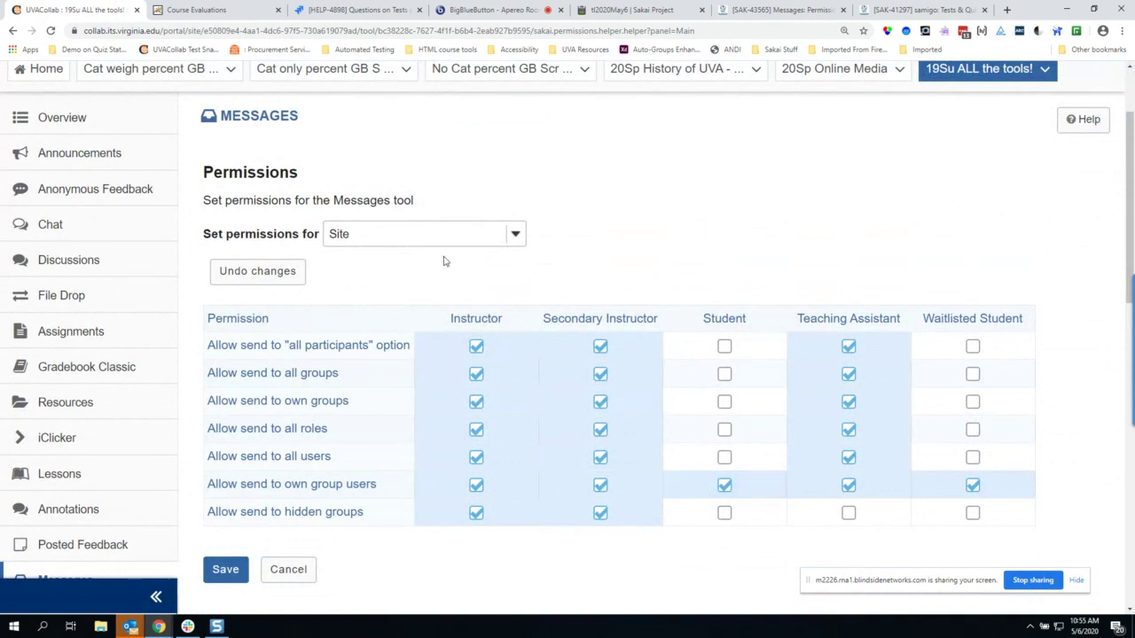
Leave the permissions, start composing a message as the instructor, and examine the To recipient choices and the rest of the form.
{"action": "left_click", "coordinate": [299, 124]}
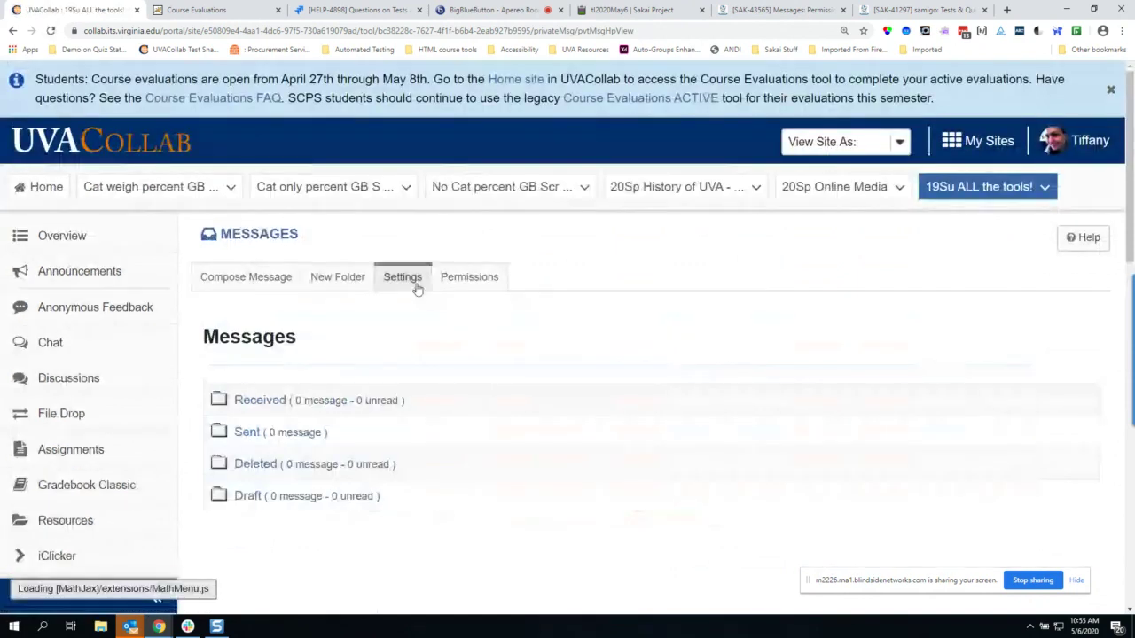
{"action": "left_click", "coordinate": [279, 278]}
{"action": "scroll", "coordinate": [559, 422], "scroll_direction": "down", "scroll_amount": 1}
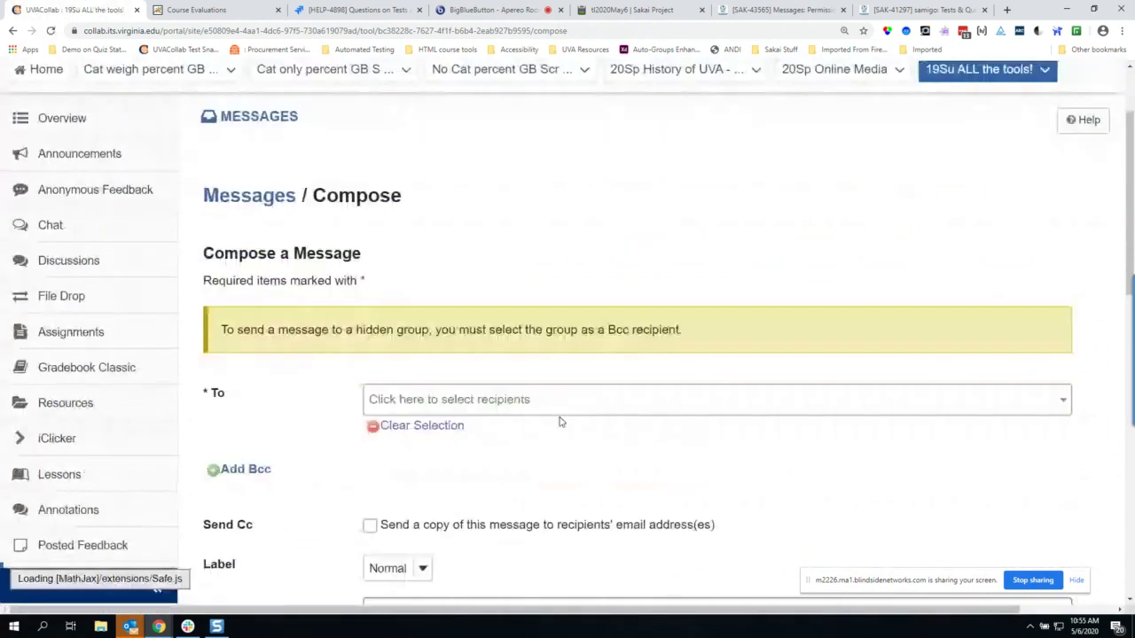
{"action": "left_click", "coordinate": [568, 400]}
{"action": "scroll", "coordinate": [626, 319], "scroll_direction": "down", "scroll_amount": 1}
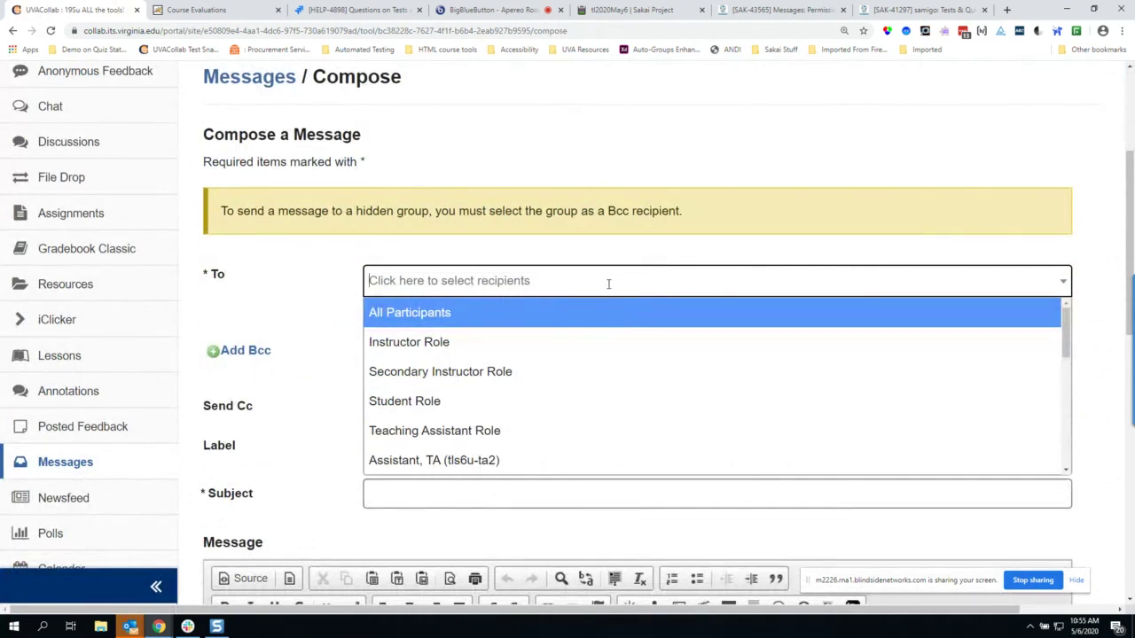
{"action": "left_click", "coordinate": [605, 258]}
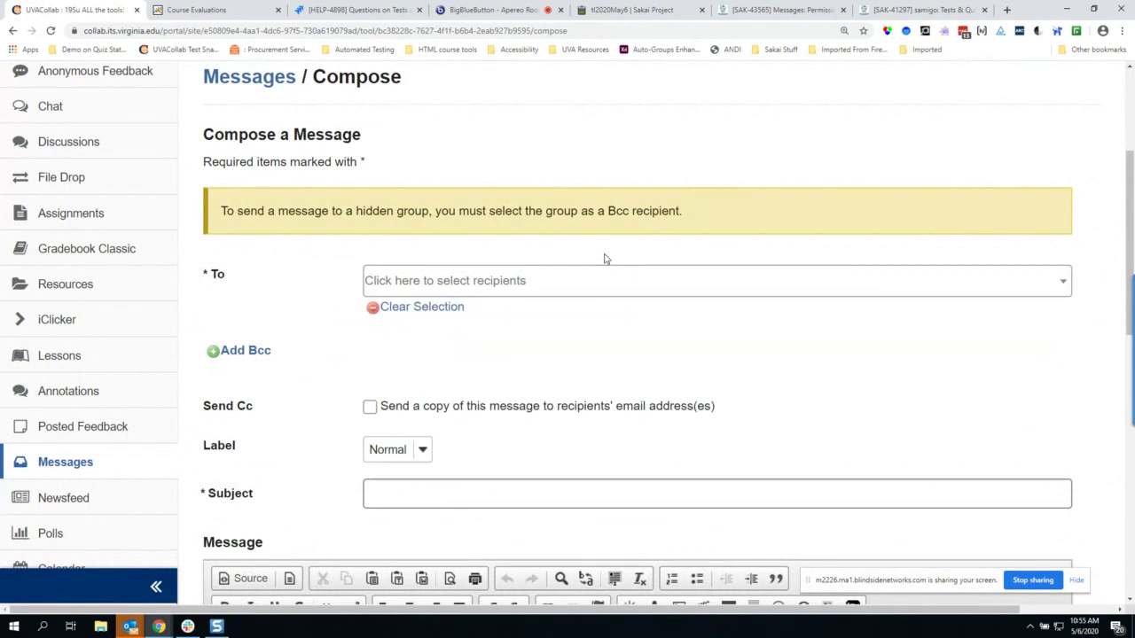
{"action": "scroll", "coordinate": [515, 266], "scroll_direction": "up", "scroll_amount": 1}
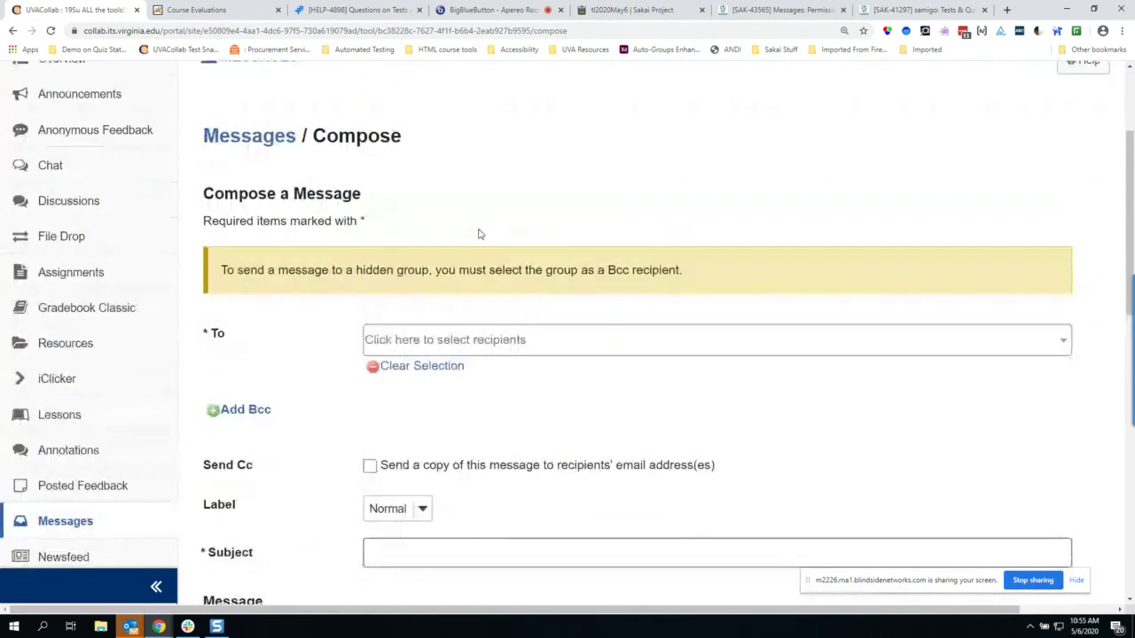
{"action": "scroll", "coordinate": [483, 259], "scroll_direction": "up", "scroll_amount": 1}
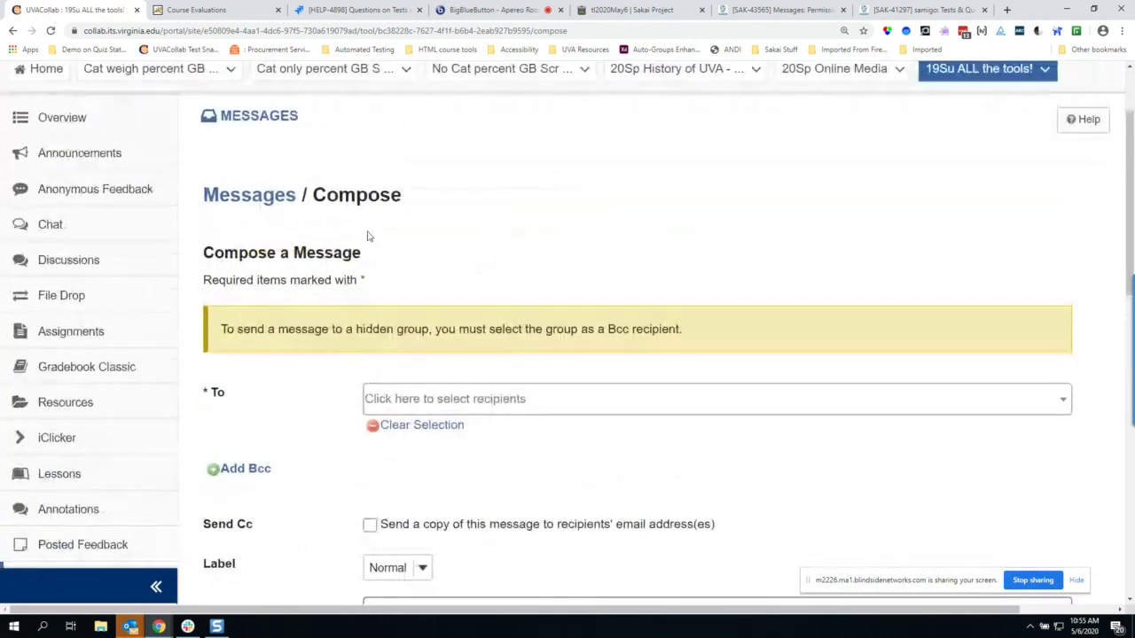
{"action": "scroll", "coordinate": [313, 356], "scroll_direction": "down", "scroll_amount": 5}
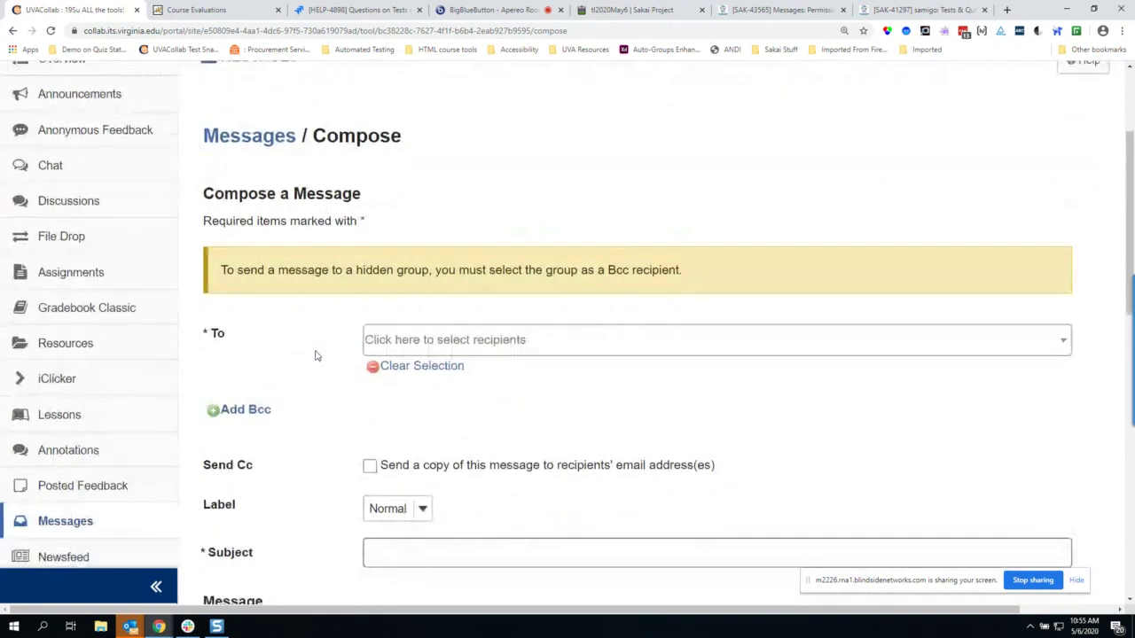
{"action": "scroll", "coordinate": [370, 375], "scroll_direction": "down", "scroll_amount": 2}
{"action": "scroll", "coordinate": [496, 358], "scroll_direction": "up", "scroll_amount": 5}
{"action": "scroll", "coordinate": [1081, 109], "scroll_direction": "up", "scroll_amount": 1}
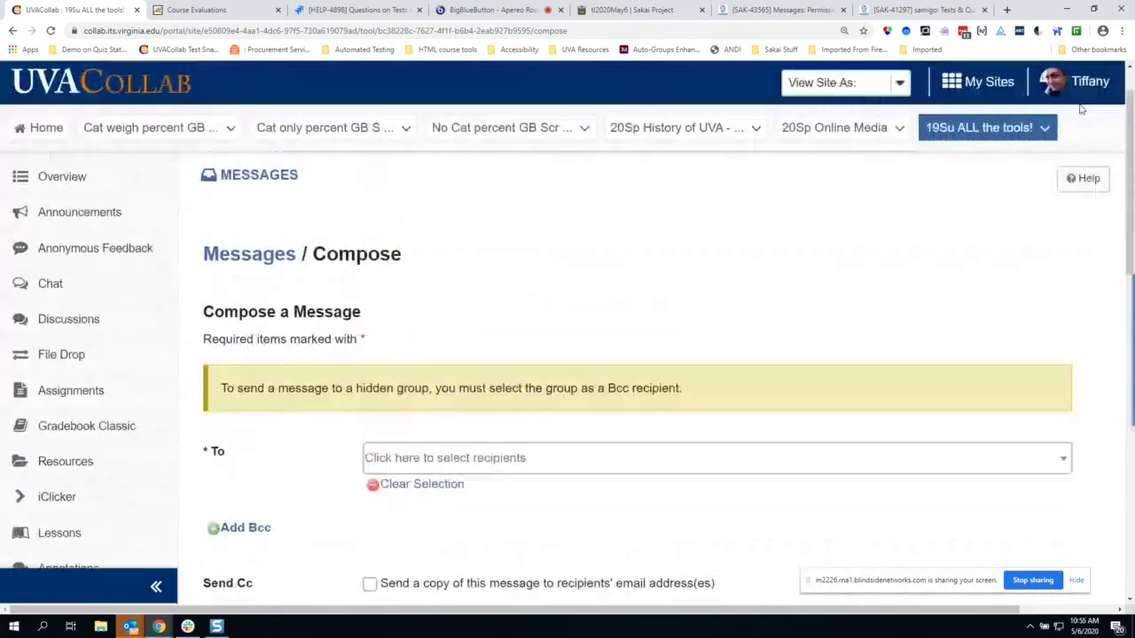
Return to the admin account and become the first test student by entering that student's user ID.
{"action": "left_click", "coordinate": [1081, 100]}
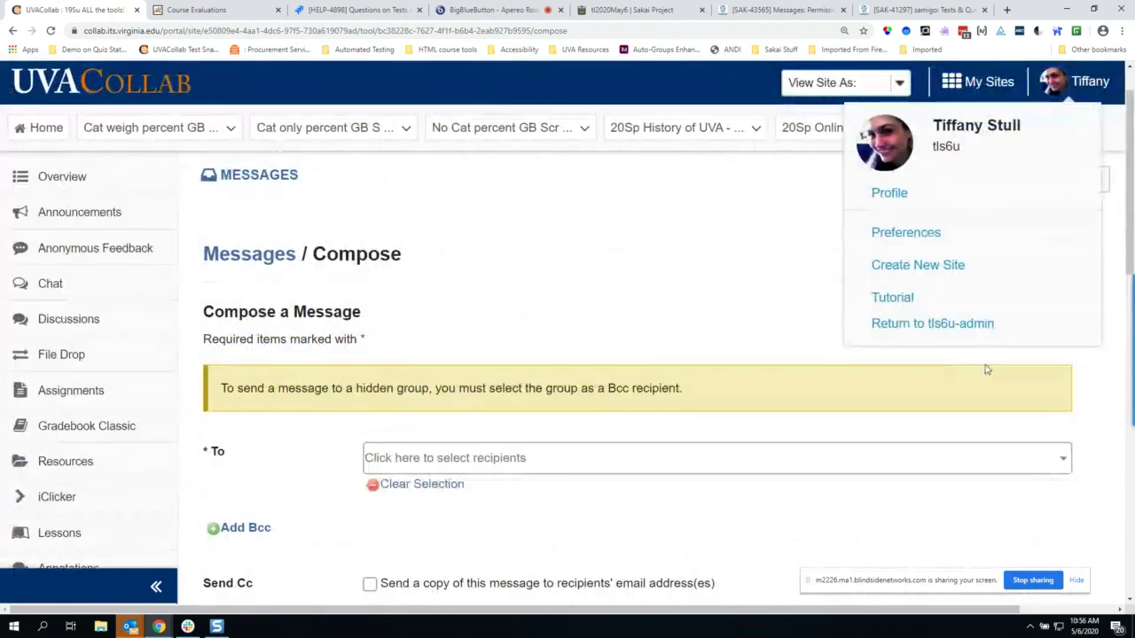
{"action": "left_click", "coordinate": [985, 325]}
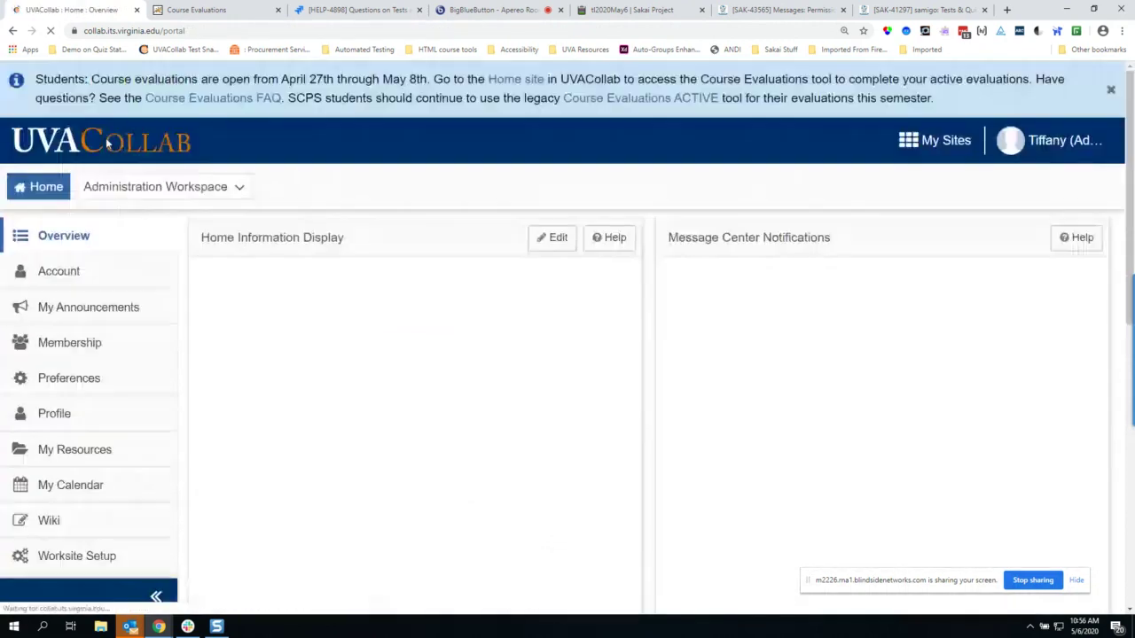
{"action": "left_click", "coordinate": [731, 306]}
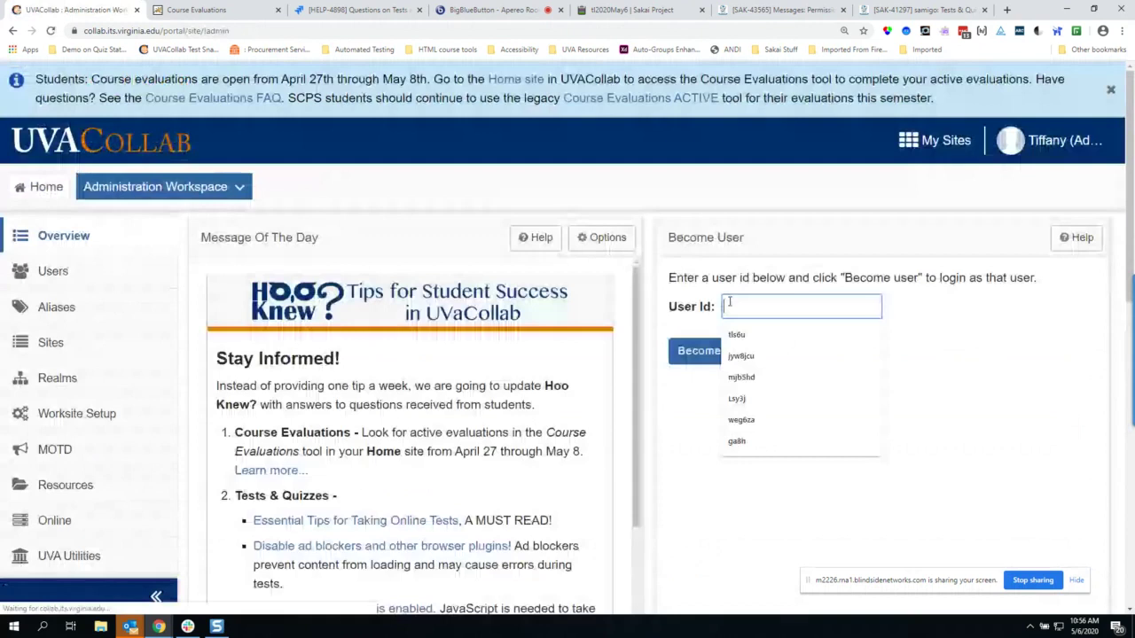
{"action": "type", "text": "tls6u-stu1"}
{"action": "key", "text": "Return"}
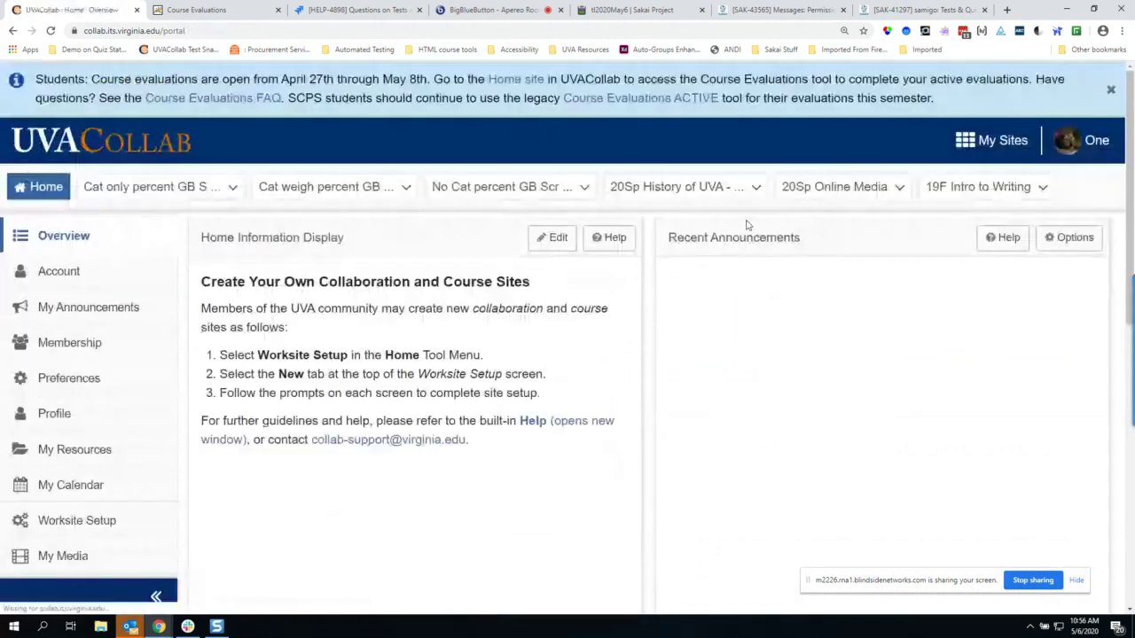
As the student, find the 19Su ALL the tools! site by searching for "all" and open its Messages tool.
{"action": "left_click", "coordinate": [987, 146]}
{"action": "type", "text": "all"}
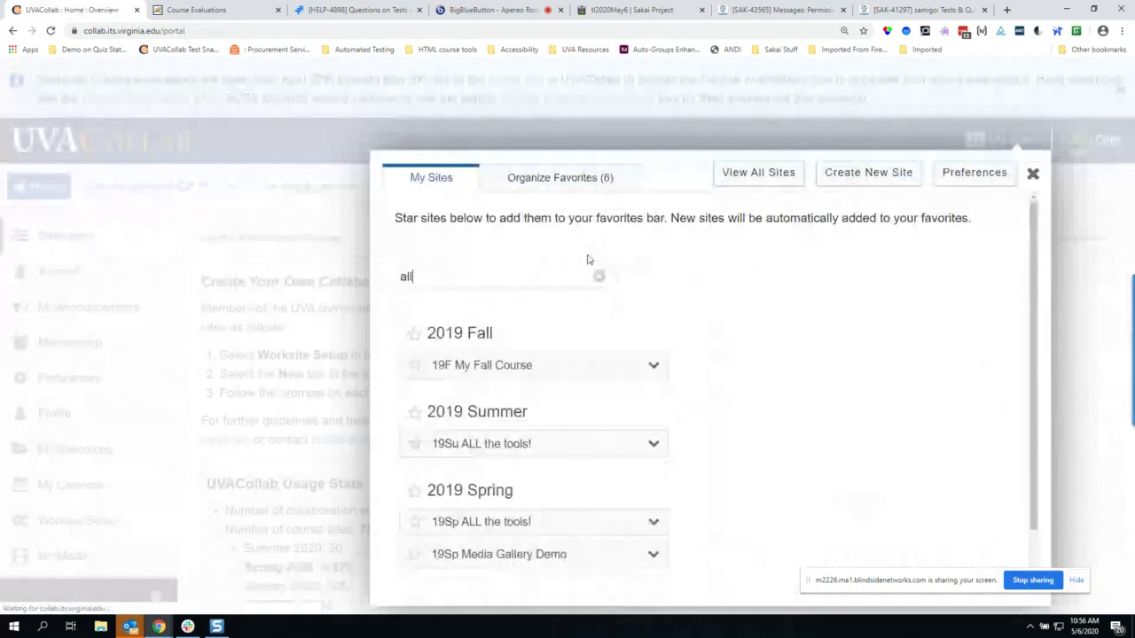
{"action": "left_click", "coordinate": [577, 447]}
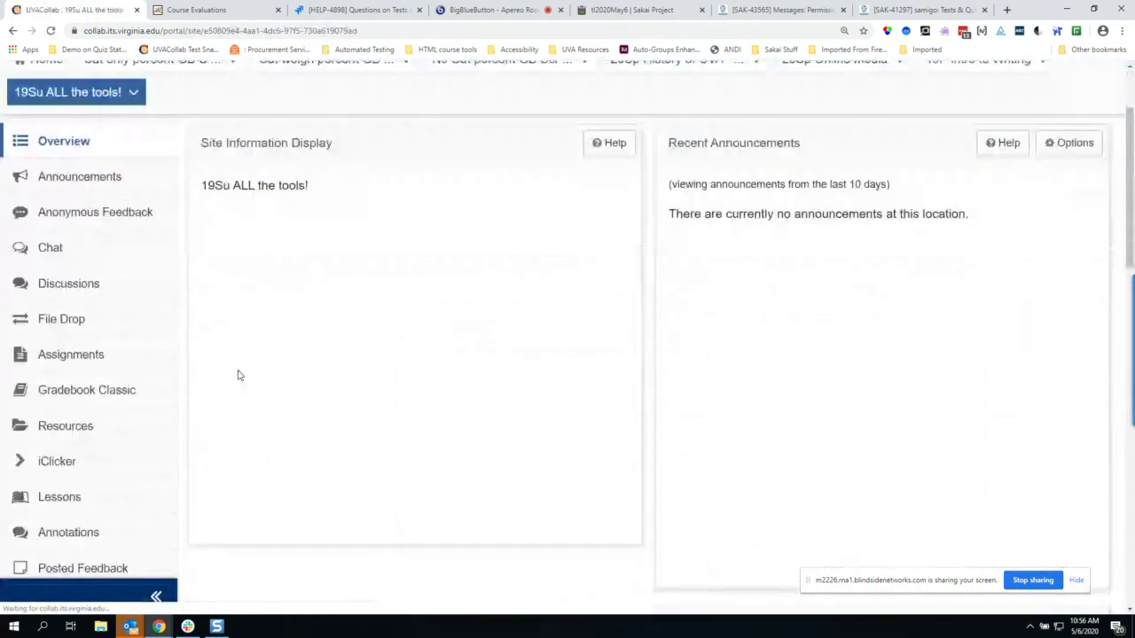
{"action": "scroll", "coordinate": [213, 408], "scroll_direction": "down", "scroll_amount": 3}
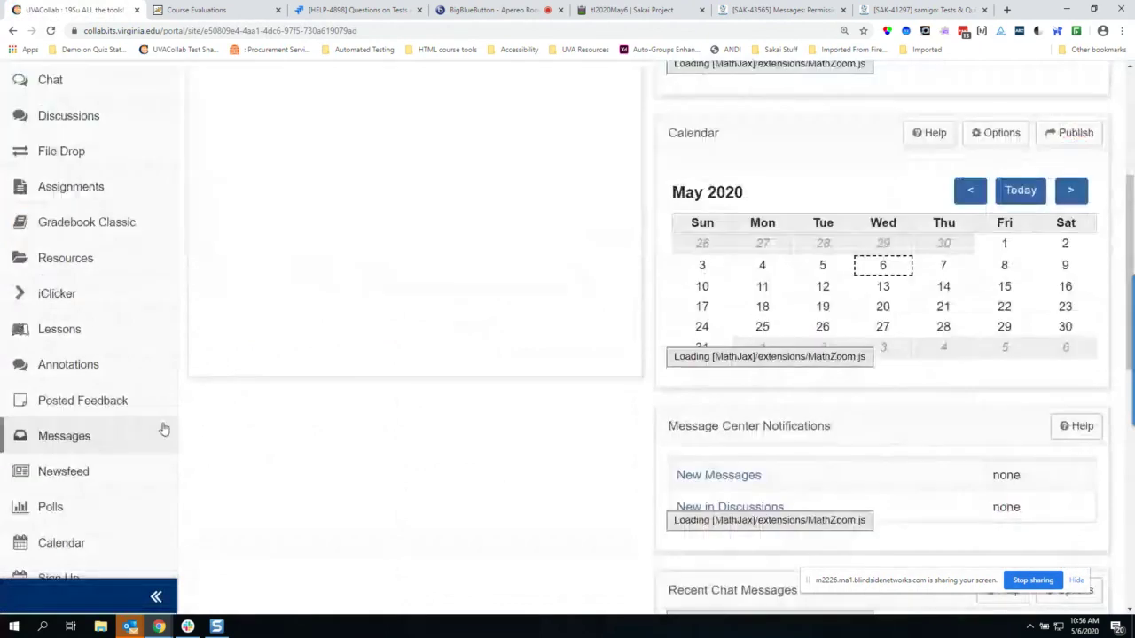
{"action": "left_click", "coordinate": [163, 436]}
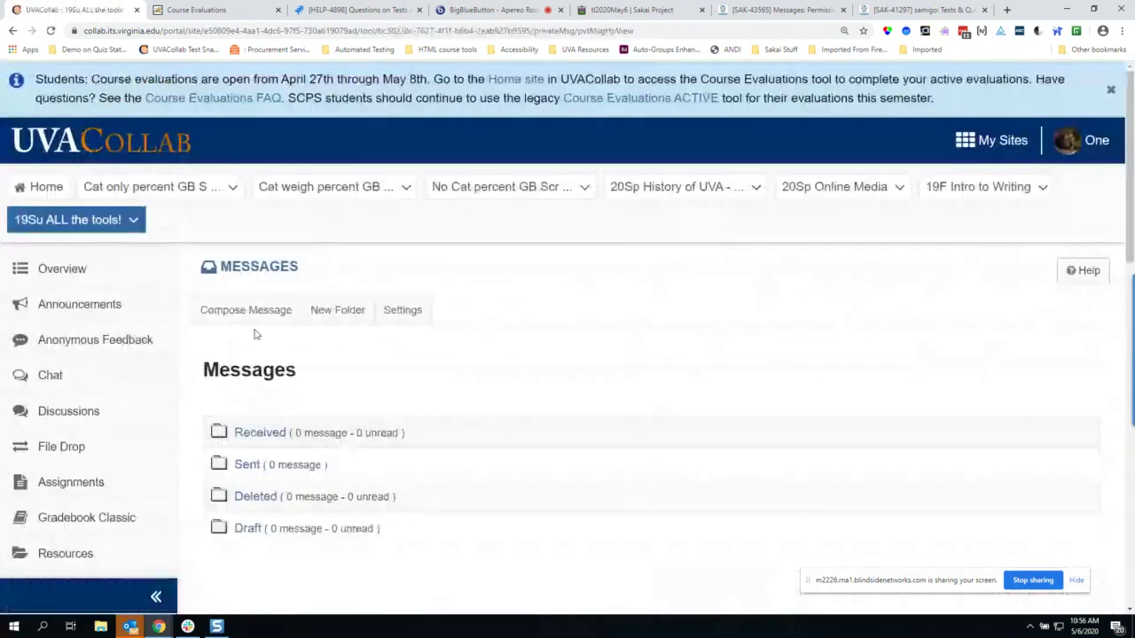
Start composing a message as the student and examine the full list of available To recipients.
{"action": "left_click", "coordinate": [248, 321]}
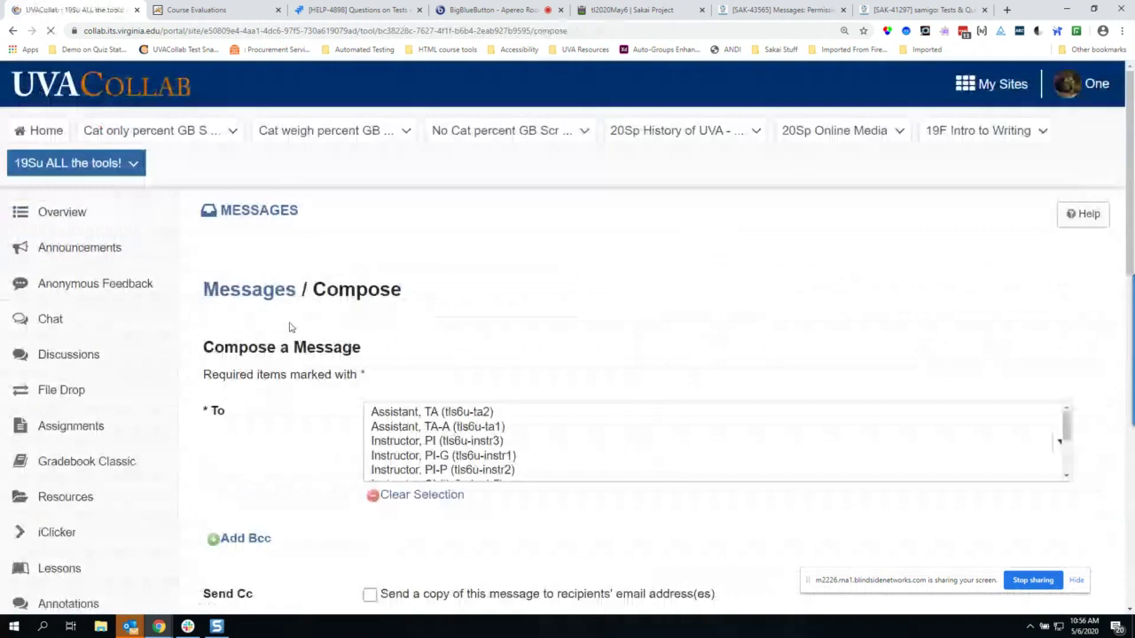
{"action": "scroll", "coordinate": [290, 327], "scroll_direction": "down", "scroll_amount": 2}
{"action": "left_click", "coordinate": [555, 233]}
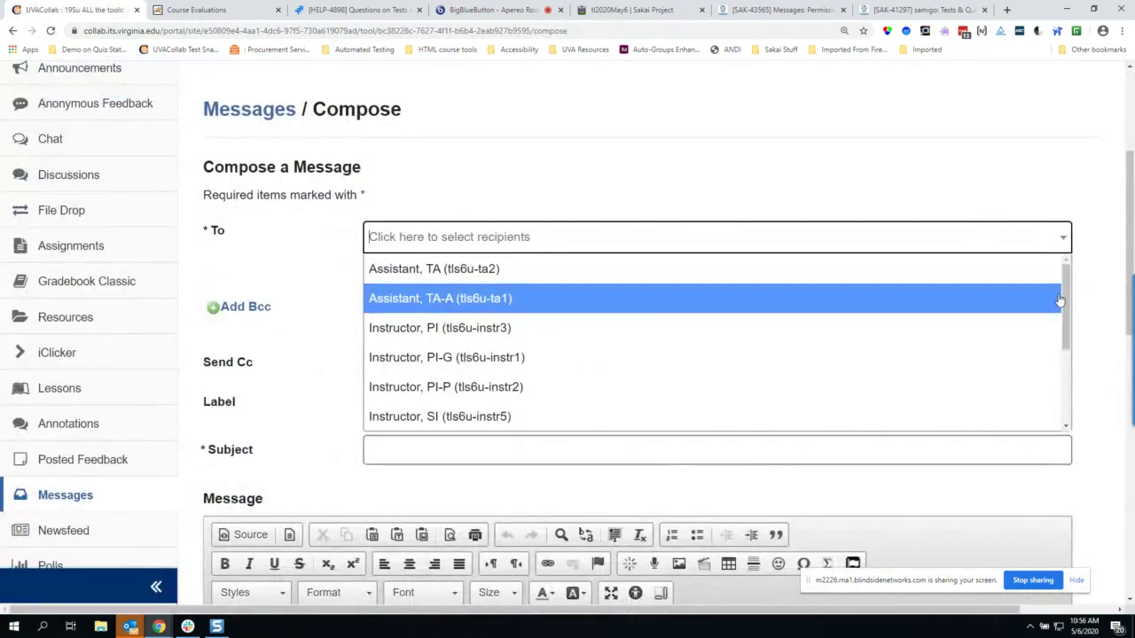
{"action": "left_click_drag", "start_coordinate": [1061, 302], "coordinate": [1081, 378]}
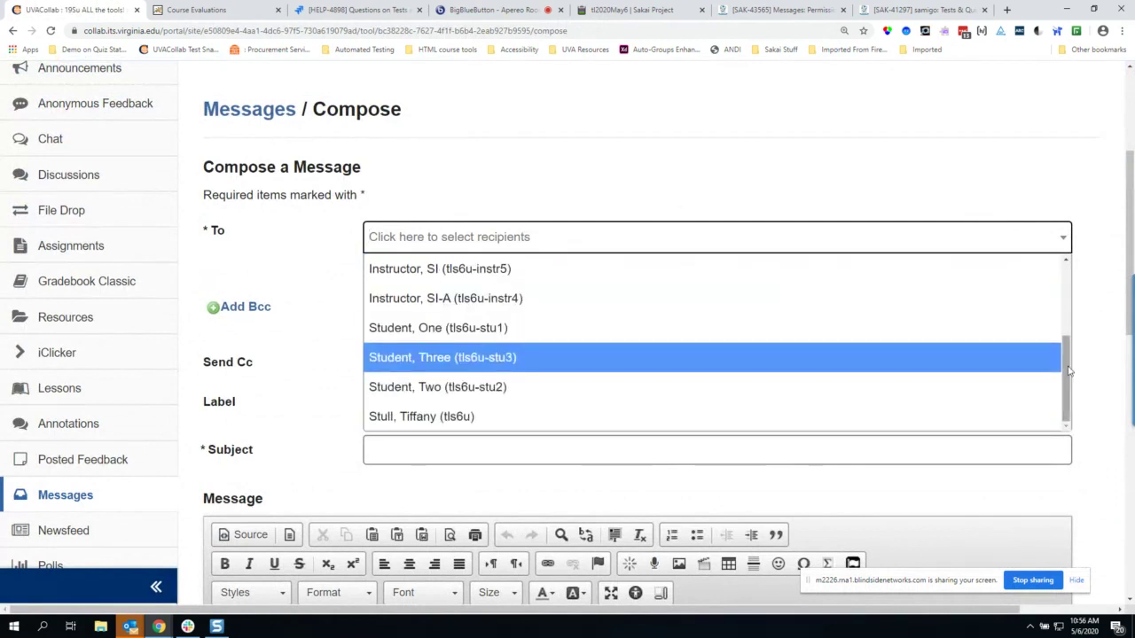
Review the student's To recipient choices again, from the assistants at the start through to the end of the list.
{"action": "left_click_drag", "start_coordinate": [1069, 371], "coordinate": [1082, 277]}
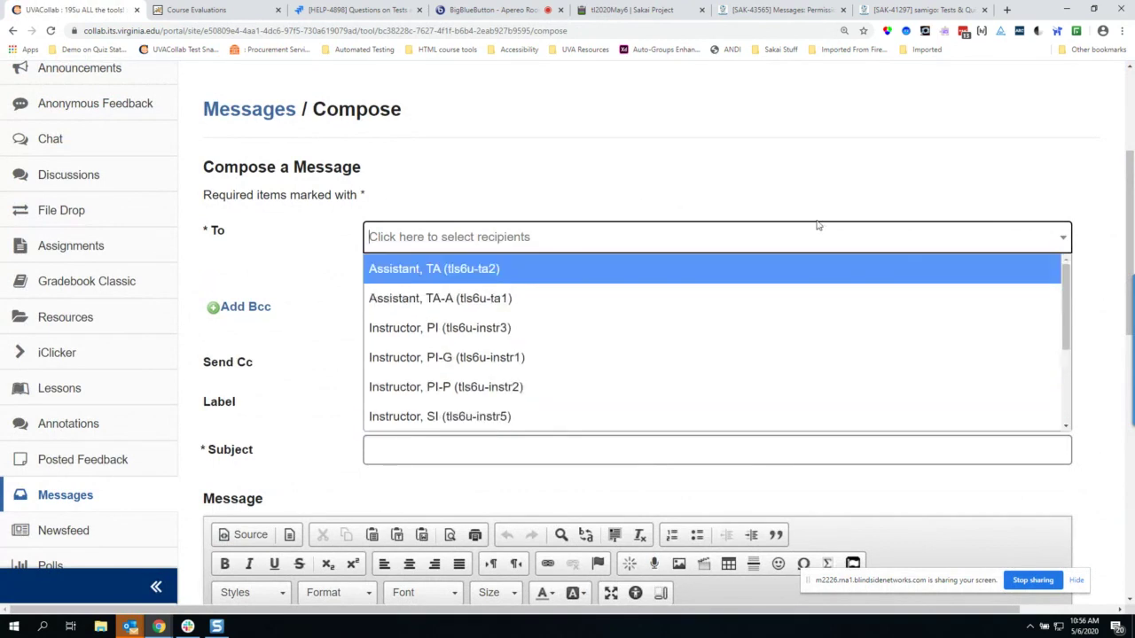
{"action": "left_click", "coordinate": [1117, 524]}
{"action": "left_click", "coordinate": [790, 237]}
{"action": "scroll", "coordinate": [635, 275], "scroll_direction": "down", "scroll_amount": 3}
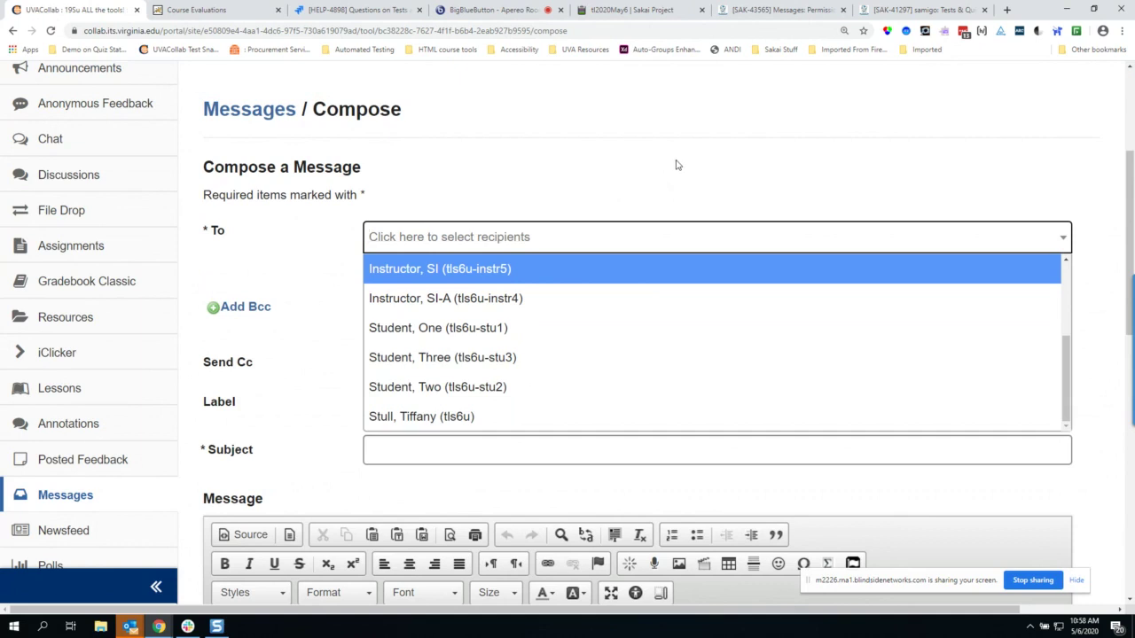
Return to the admin account and become the presenter's own regular account by entering its user ID.
{"action": "scroll", "coordinate": [838, 188], "scroll_direction": "up", "scroll_amount": 2}
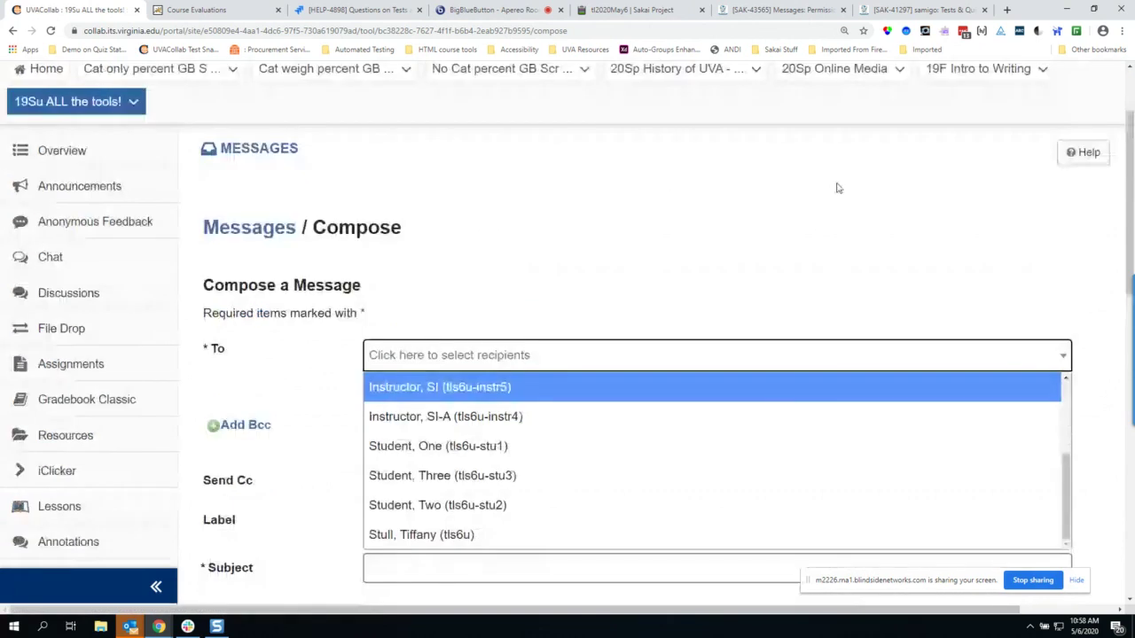
{"action": "scroll", "coordinate": [838, 188], "scroll_direction": "up", "scroll_amount": 1}
{"action": "left_click", "coordinate": [1082, 81]}
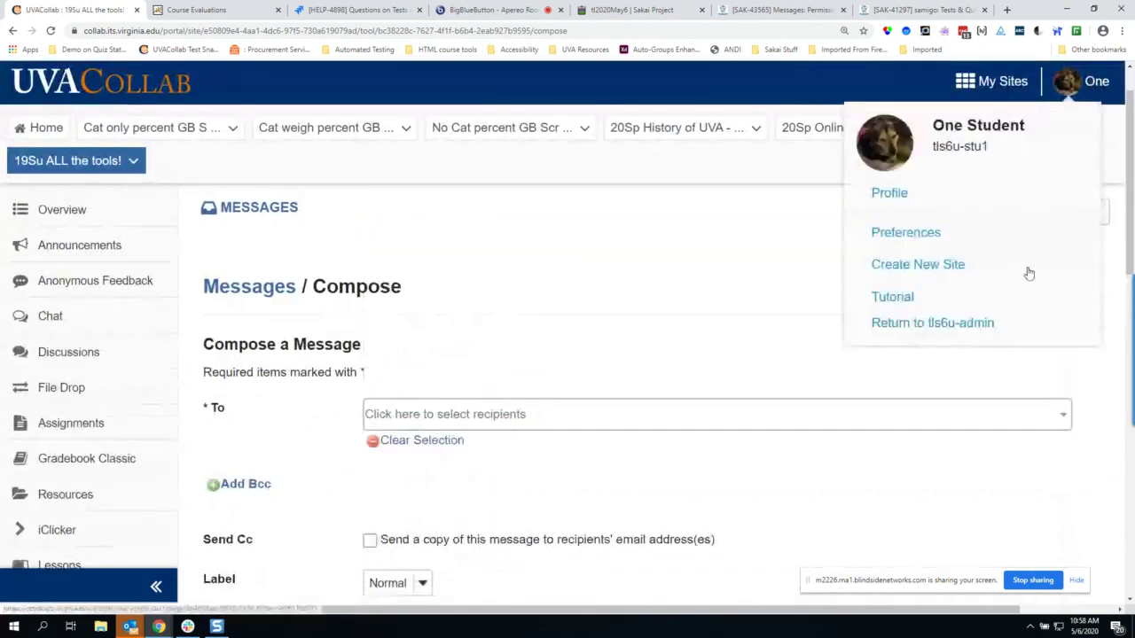
{"action": "left_click", "coordinate": [895, 324]}
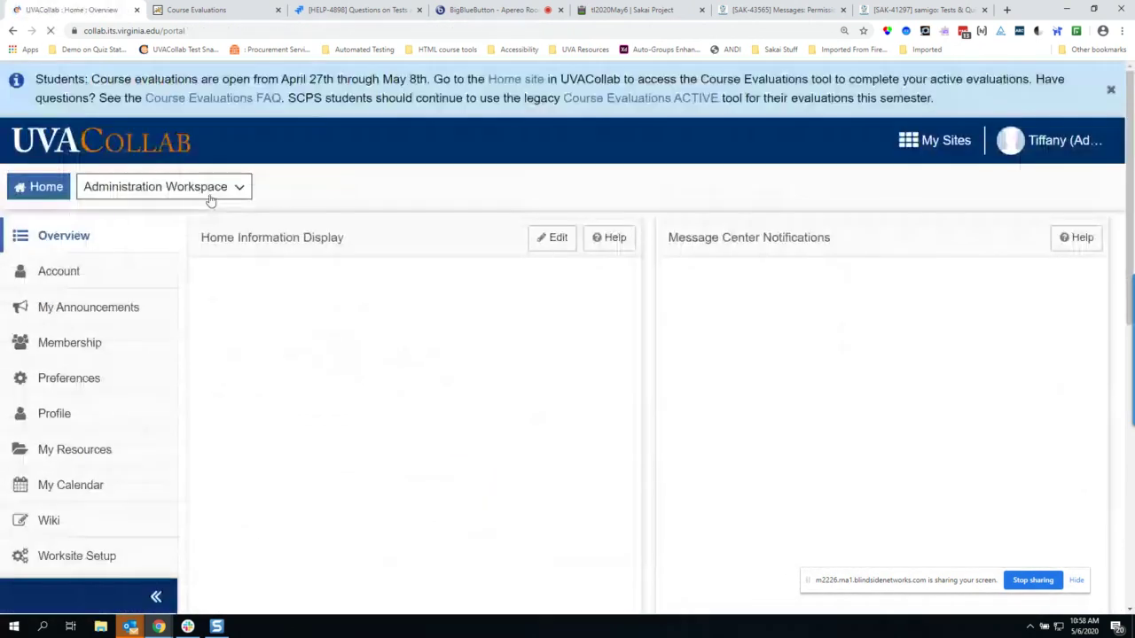
{"action": "left_click", "coordinate": [770, 306]}
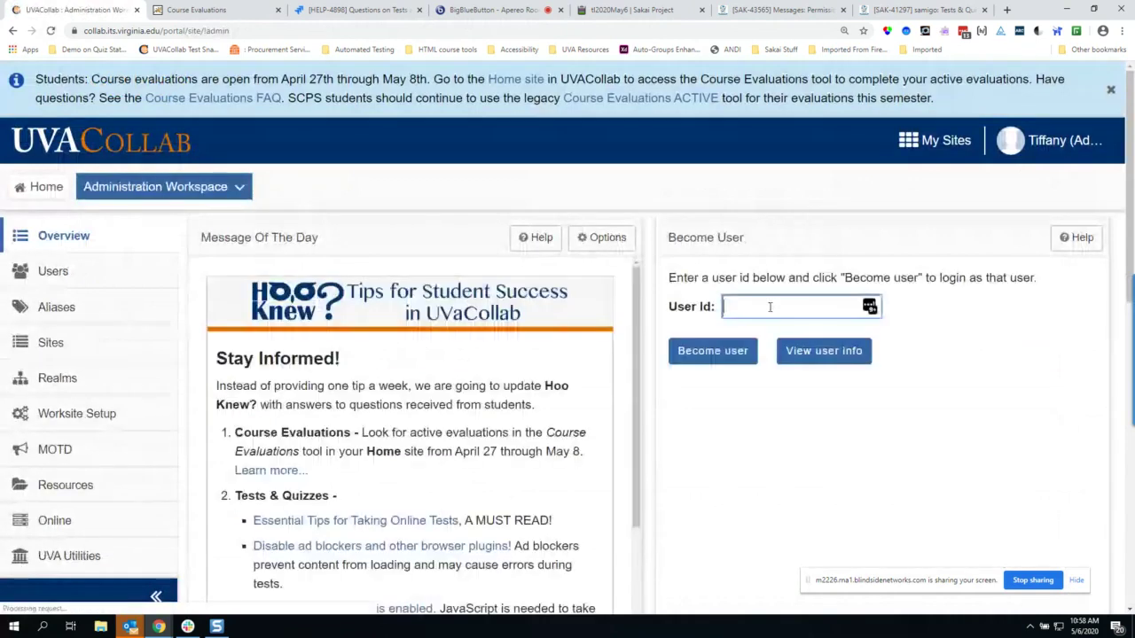
{"action": "type", "text": "bellu"}
{"action": "key", "text": "Return"}
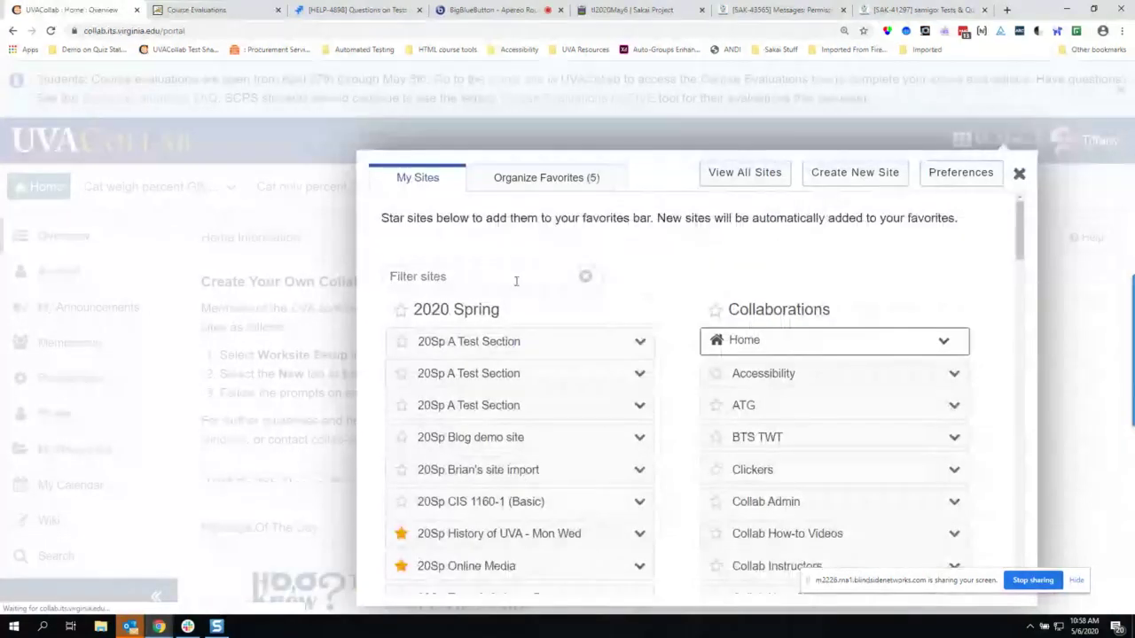
Find the 19Su ALL the tools! site by searching the site list for "all" and open its Messages tool.
{"action": "left_click", "coordinate": [516, 281]}
{"action": "type", "text": "all"}
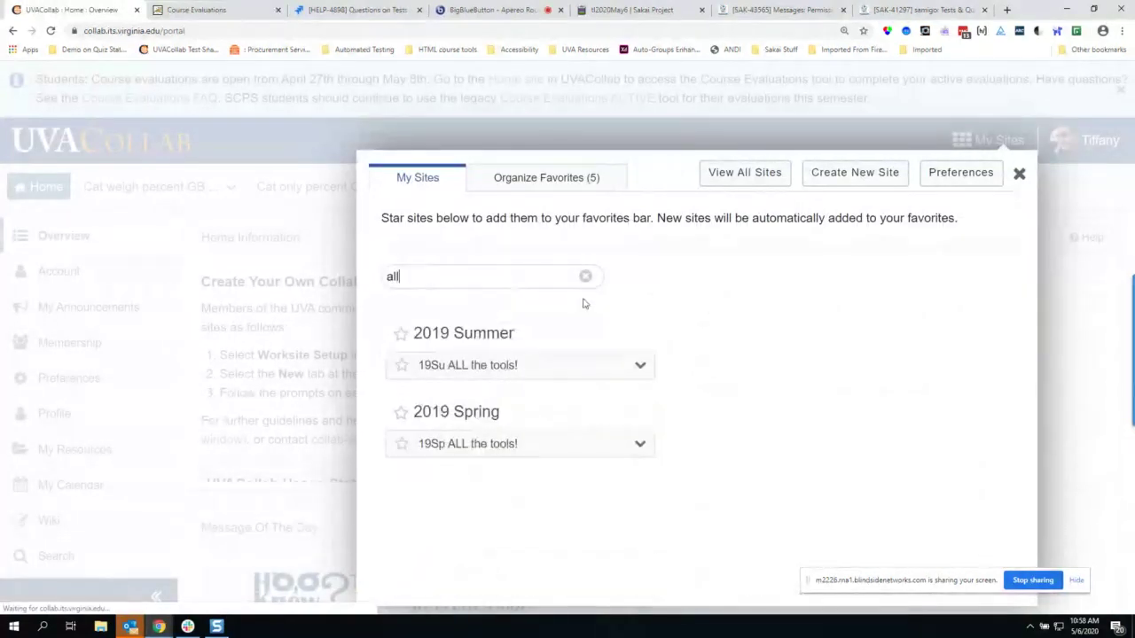
{"action": "left_click", "coordinate": [550, 364]}
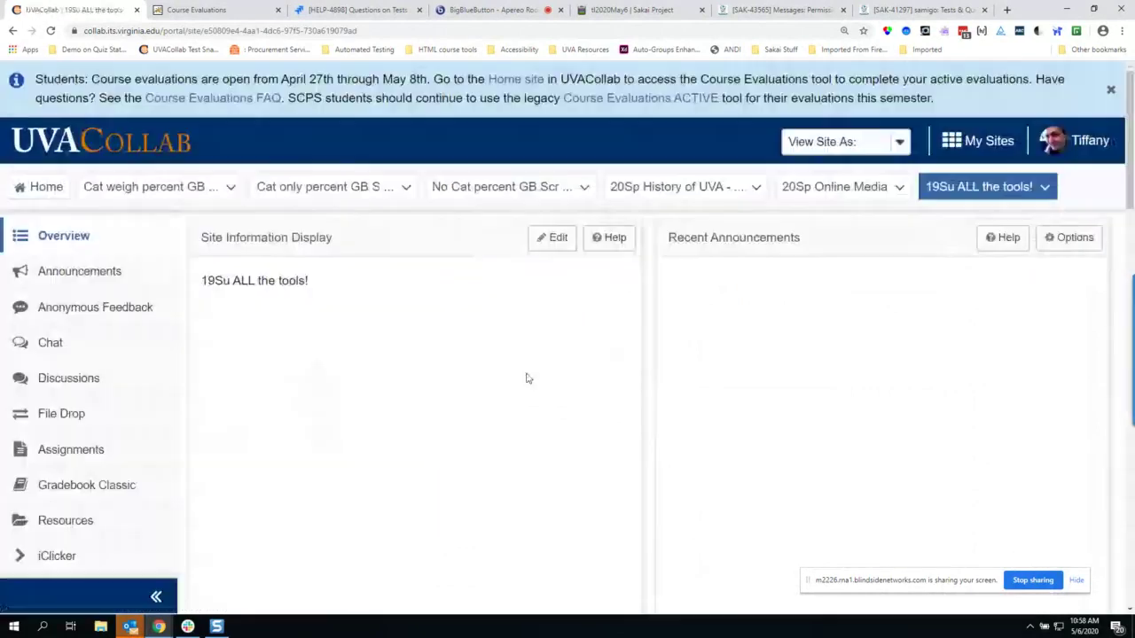
{"action": "scroll", "coordinate": [227, 379], "scroll_direction": "down", "scroll_amount": 1}
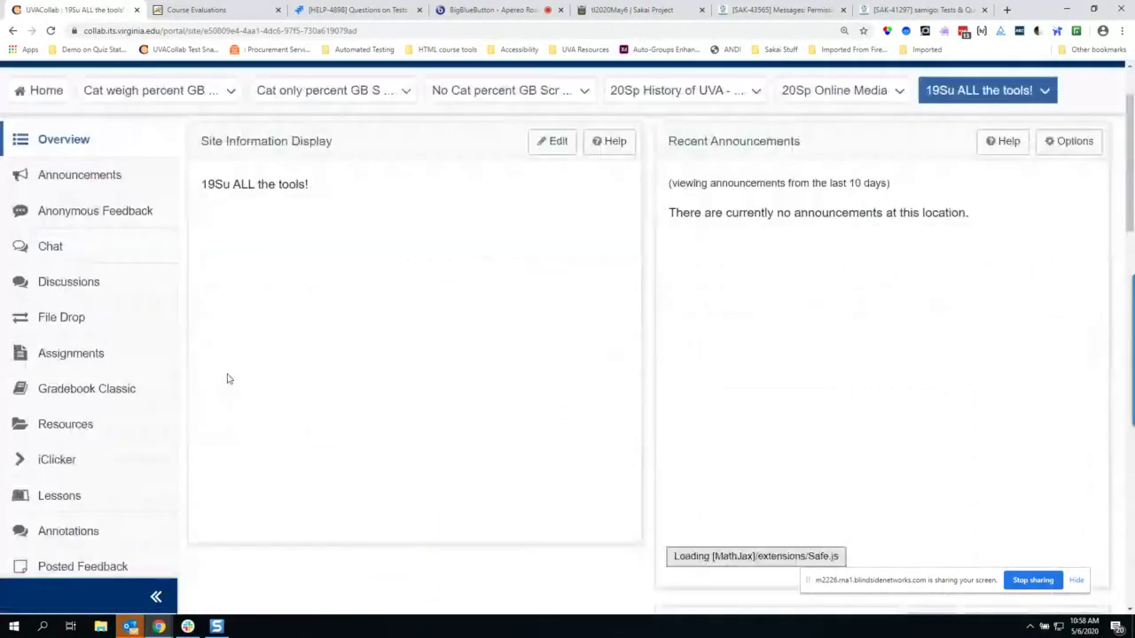
{"action": "scroll", "coordinate": [195, 373], "scroll_direction": "up", "scroll_amount": 1}
{"action": "scroll", "coordinate": [165, 372], "scroll_direction": "down", "scroll_amount": 2}
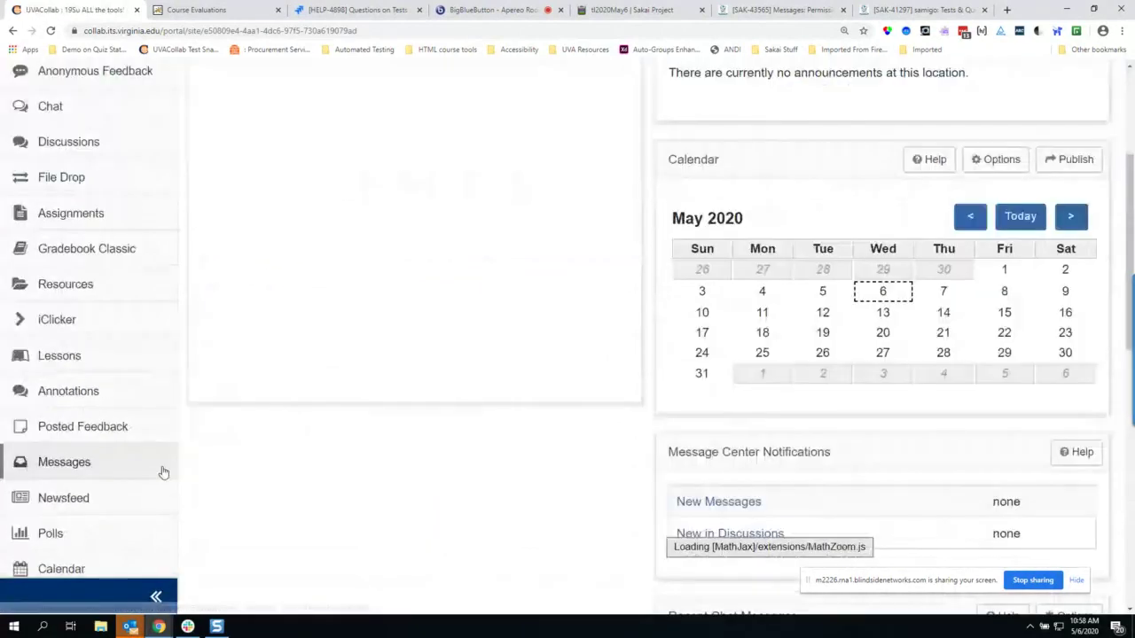
{"action": "left_click", "coordinate": [162, 471]}
Open the Messages settings and examine the list of groups that can be hidden in the To field.
{"action": "left_click", "coordinate": [404, 278]}
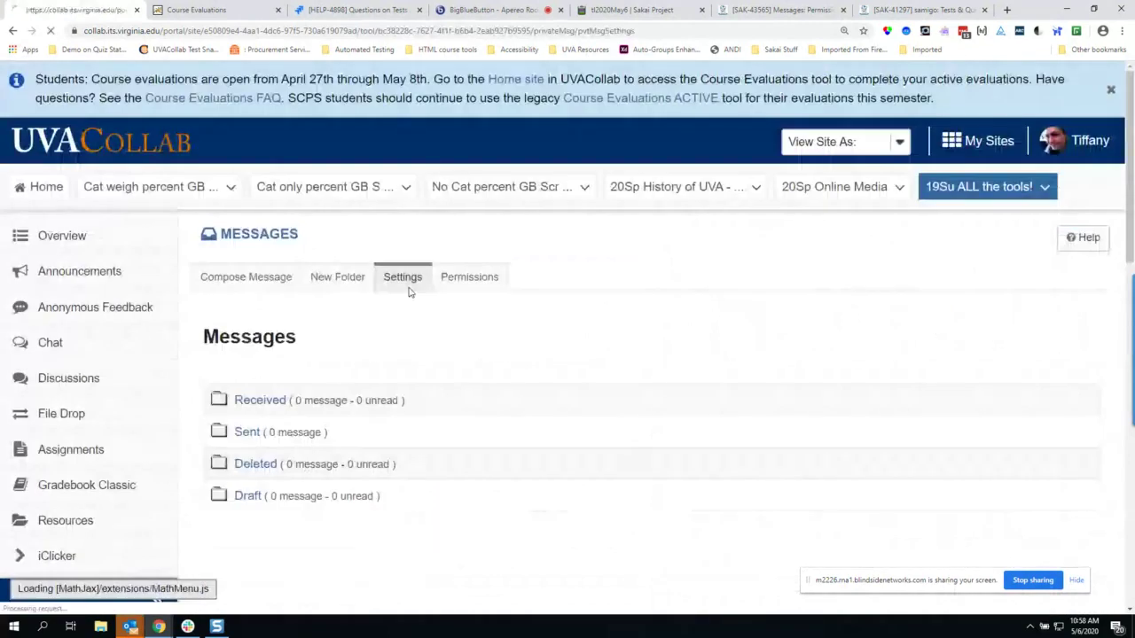
{"action": "scroll", "coordinate": [559, 363], "scroll_direction": "down", "scroll_amount": 3}
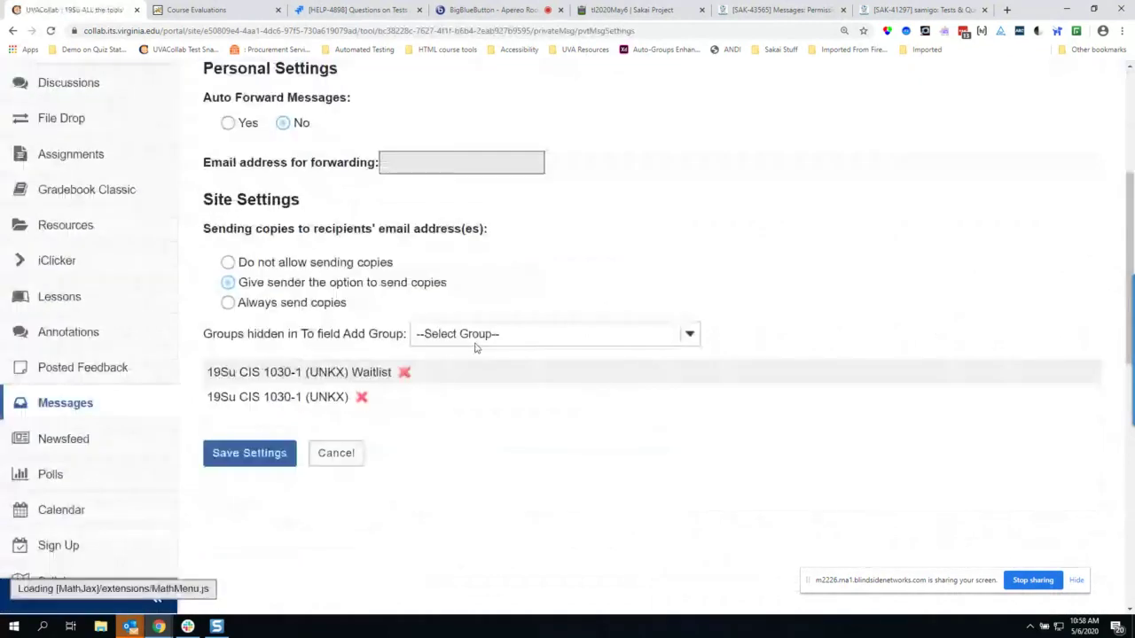
{"action": "left_click", "coordinate": [510, 338]}
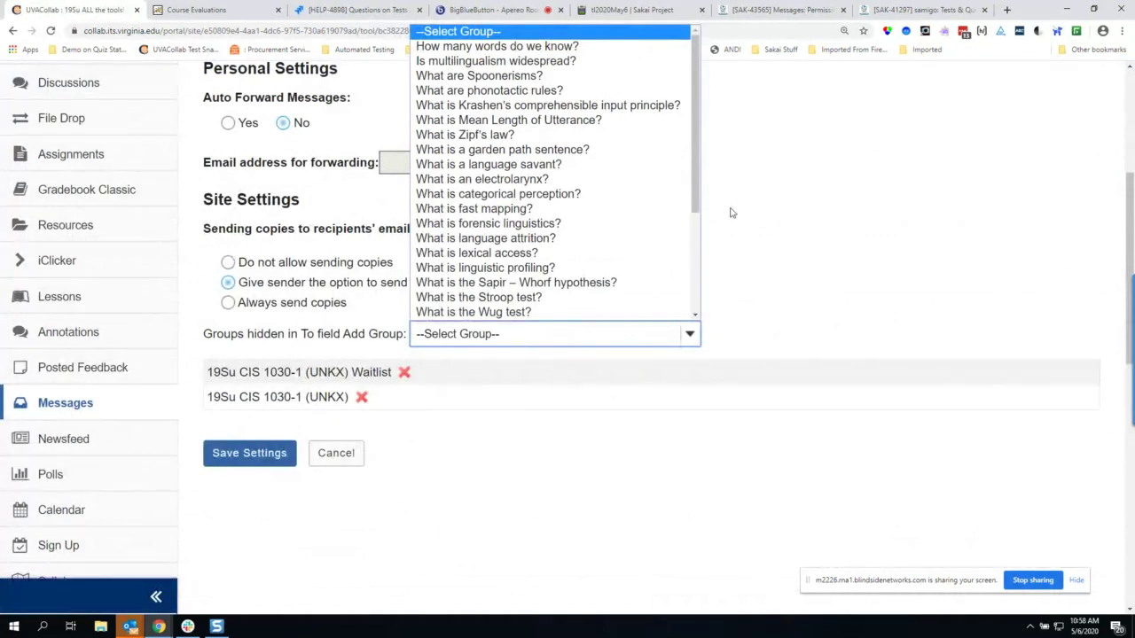
{"action": "left_click_drag", "start_coordinate": [700, 202], "coordinate": [699, 313]}
{"action": "left_click", "coordinate": [636, 428]}
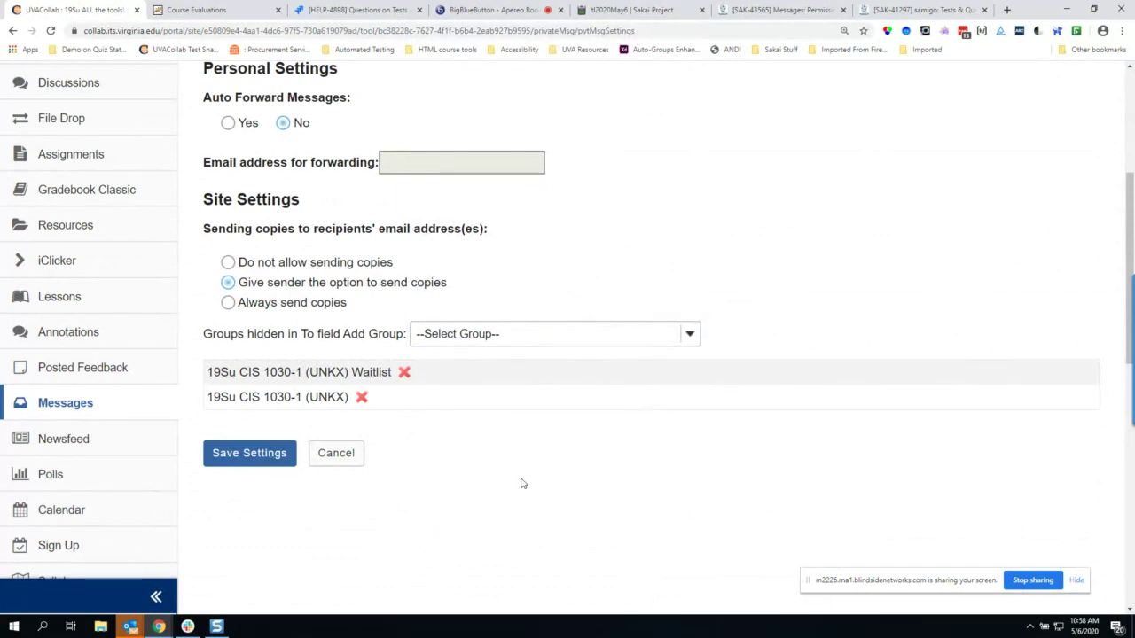
Look over the personal and site settings for Messages and stop sharing the screen with the meeting.
{"action": "scroll", "coordinate": [520, 489], "scroll_direction": "up", "scroll_amount": 1}
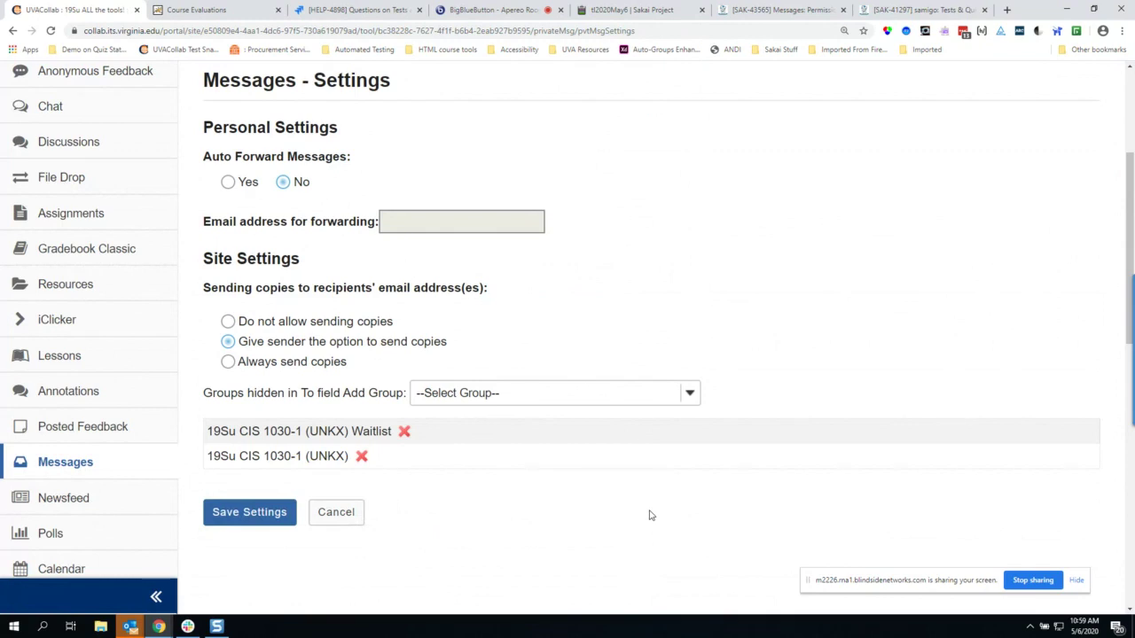
{"action": "scroll", "coordinate": [649, 515], "scroll_direction": "up", "scroll_amount": 1}
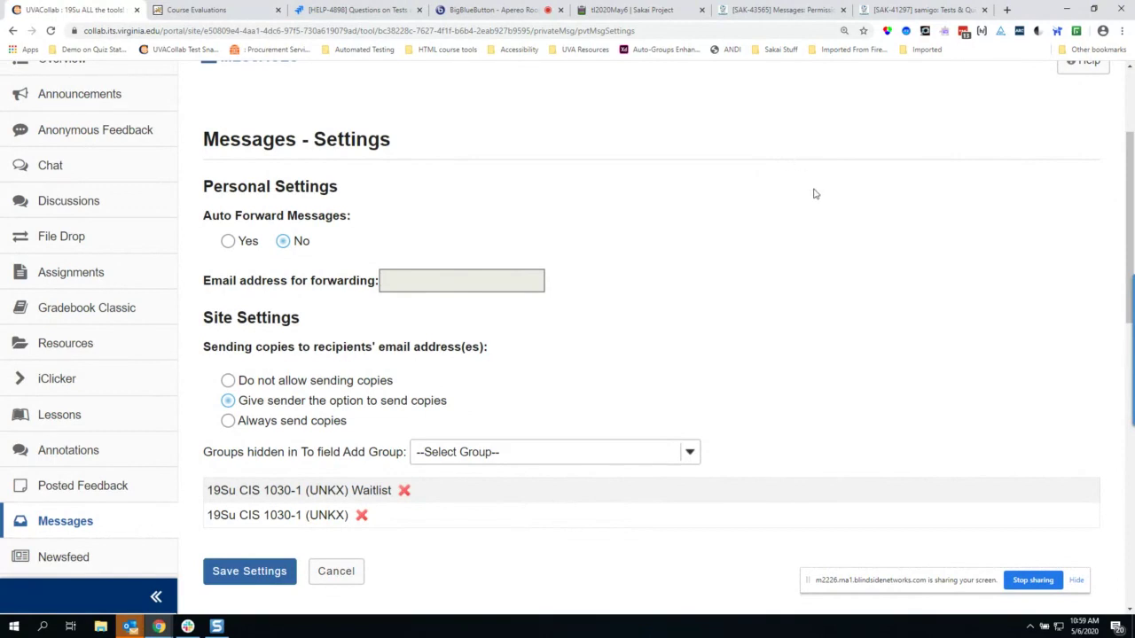
{"action": "scroll", "coordinate": [815, 193], "scroll_direction": "up", "scroll_amount": 1}
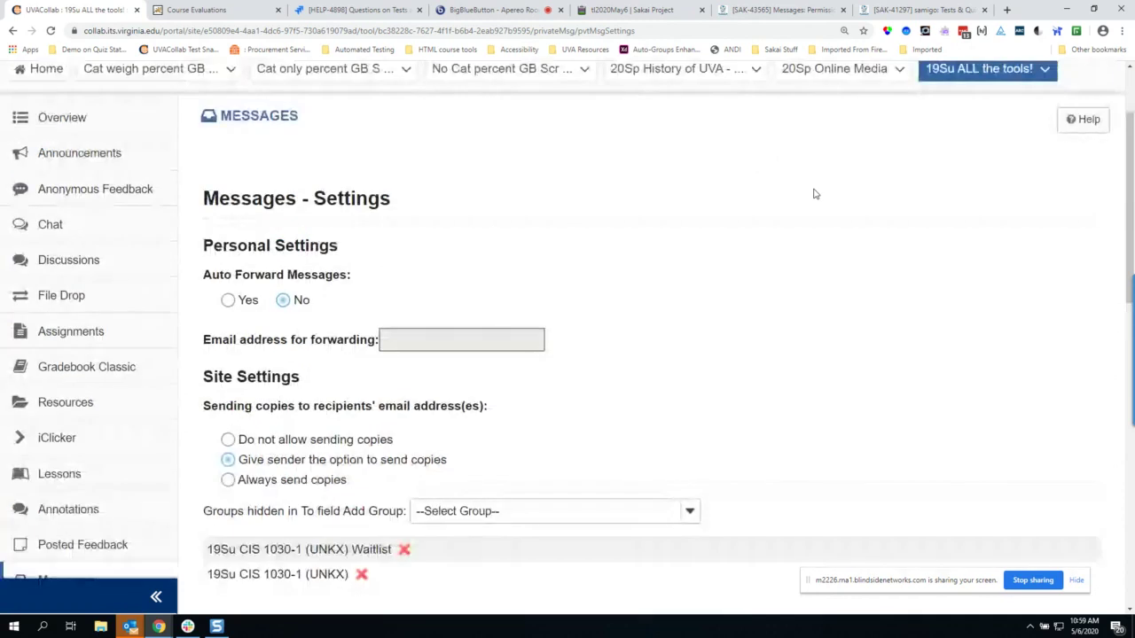
{"action": "scroll", "coordinate": [816, 197], "scroll_direction": "down", "scroll_amount": 1}
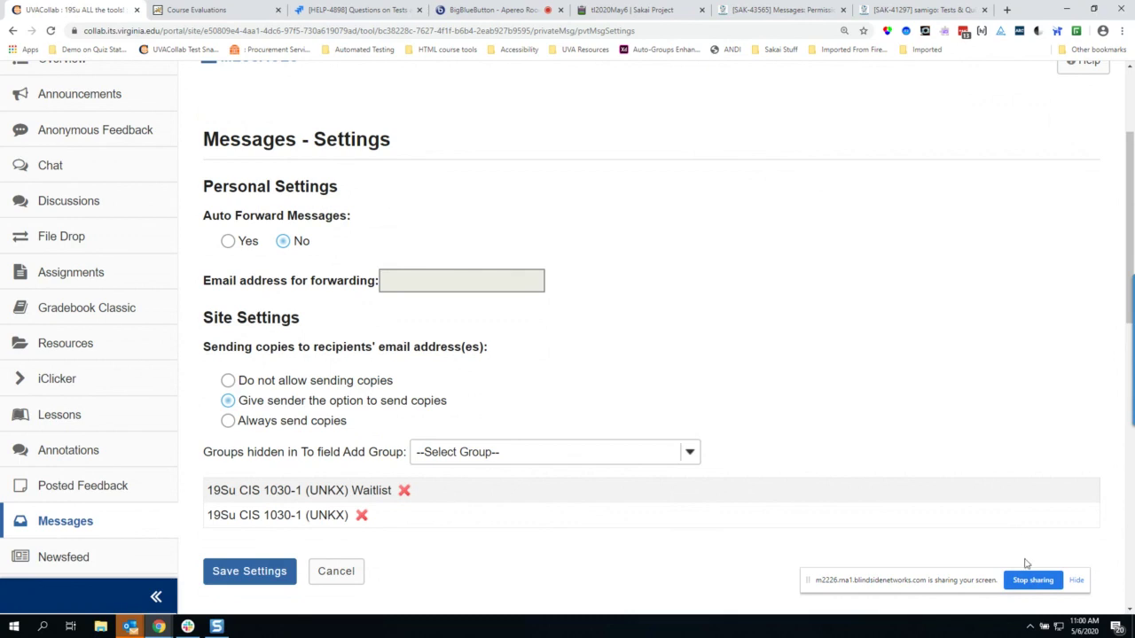
{"action": "left_click", "coordinate": [1031, 581]}
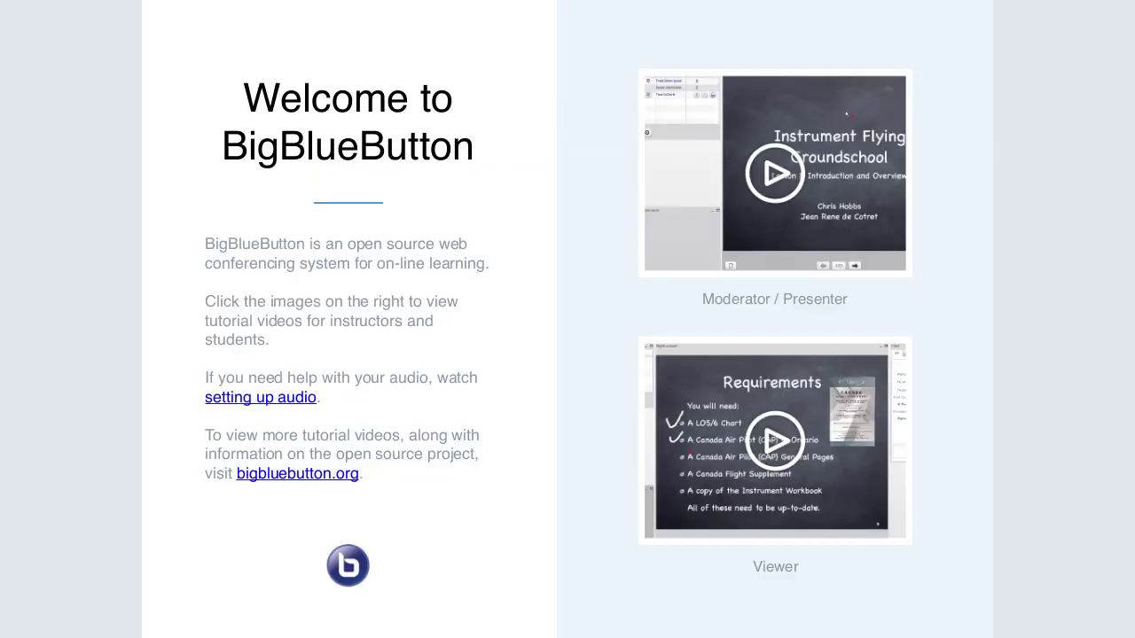